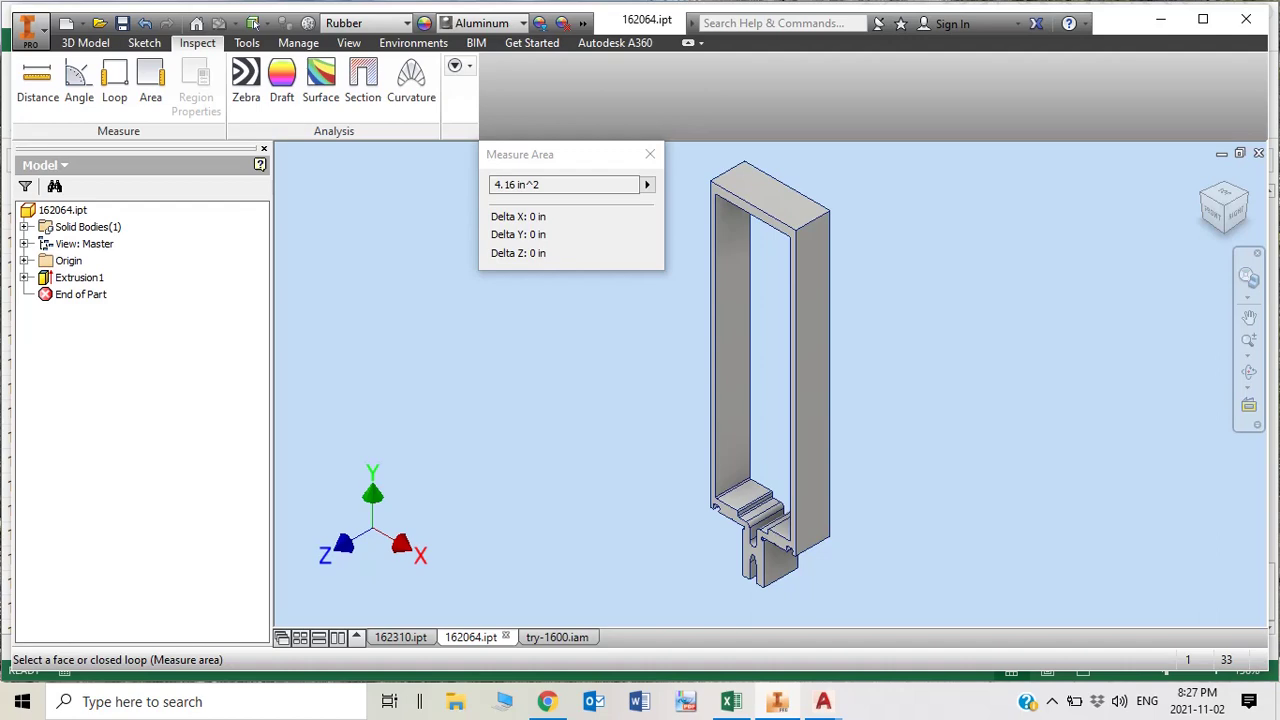
# Briefly show the browser's density spreadsheet, then return to the 162064 model measuring 4.16 in^2.
pyautogui.click(548, 702)
pyautogui.click(550, 703)
# In a new Chrome tab, rerun the Google search 'aluminum density engineering toolbox'.
pyautogui.click(555, 704)
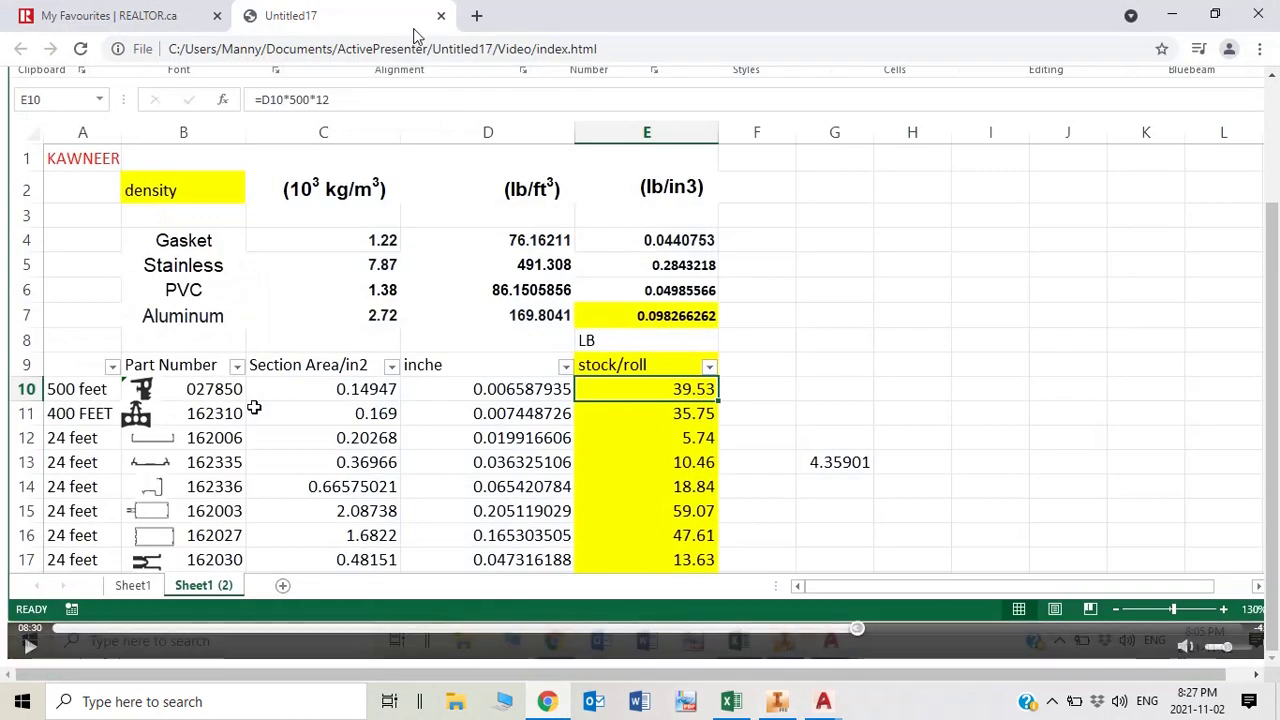
pyautogui.click(476, 18)
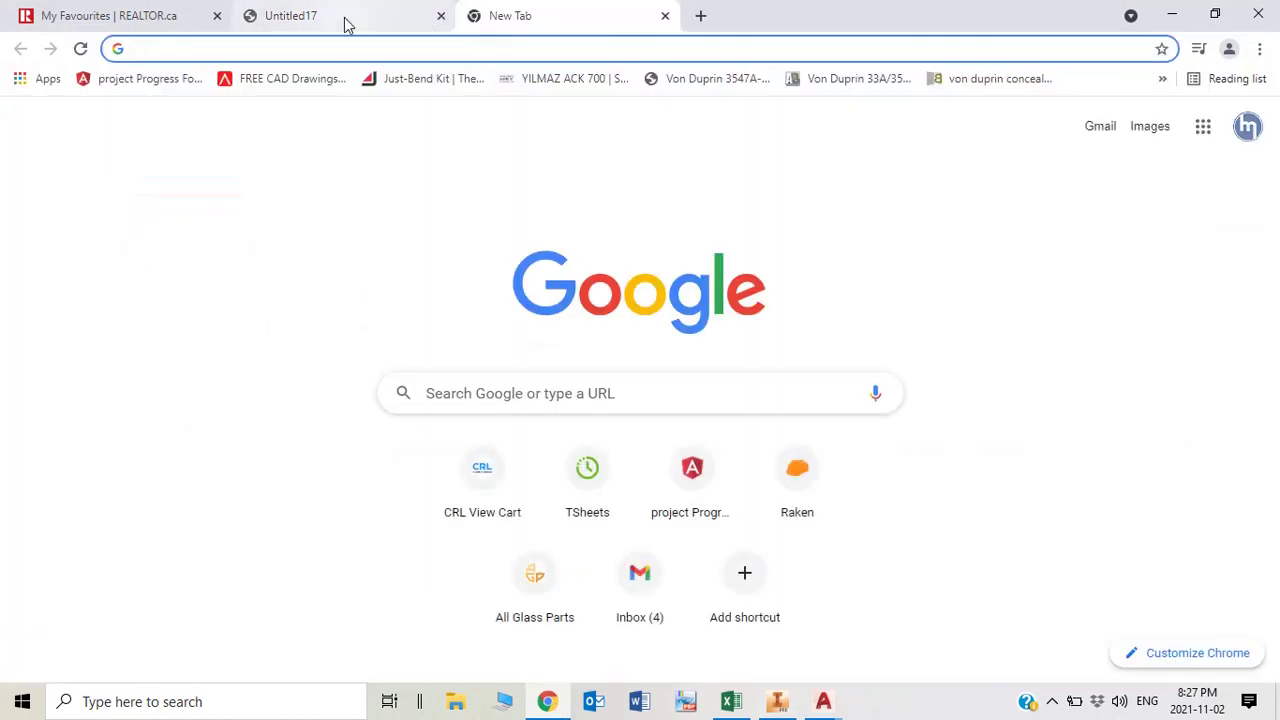
pyautogui.click(540, 398)
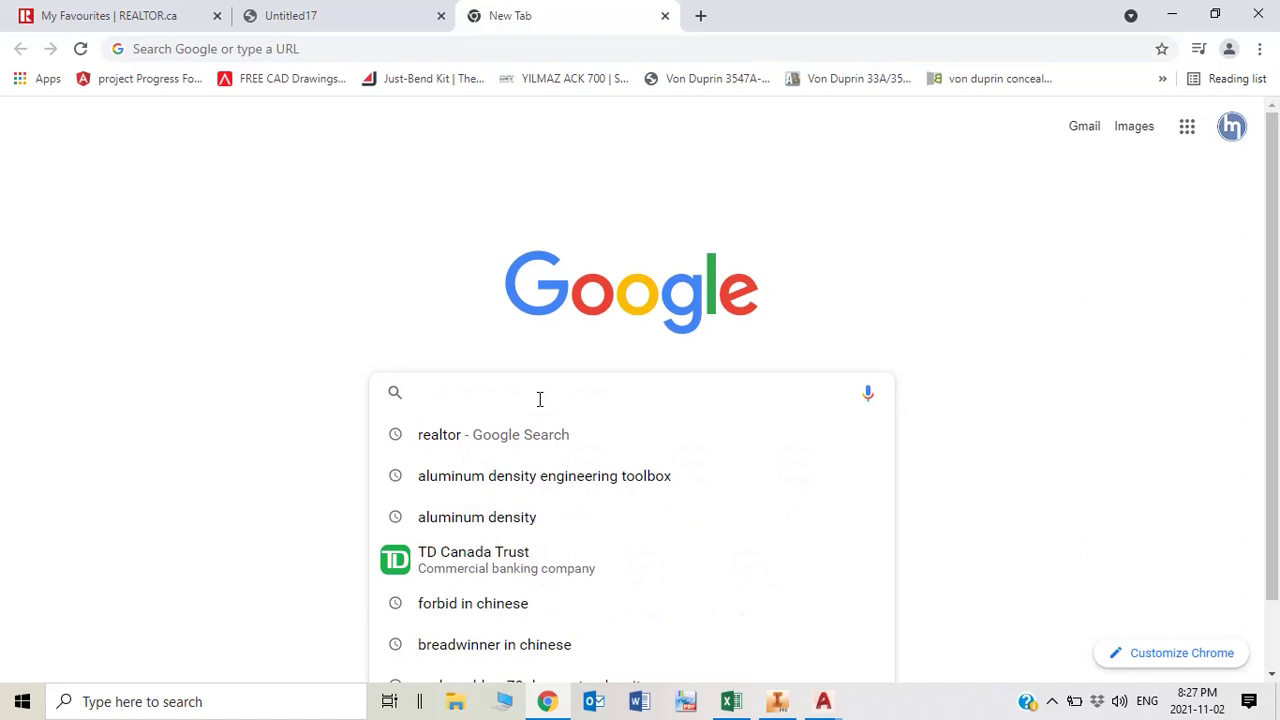
pyautogui.click(566, 472)
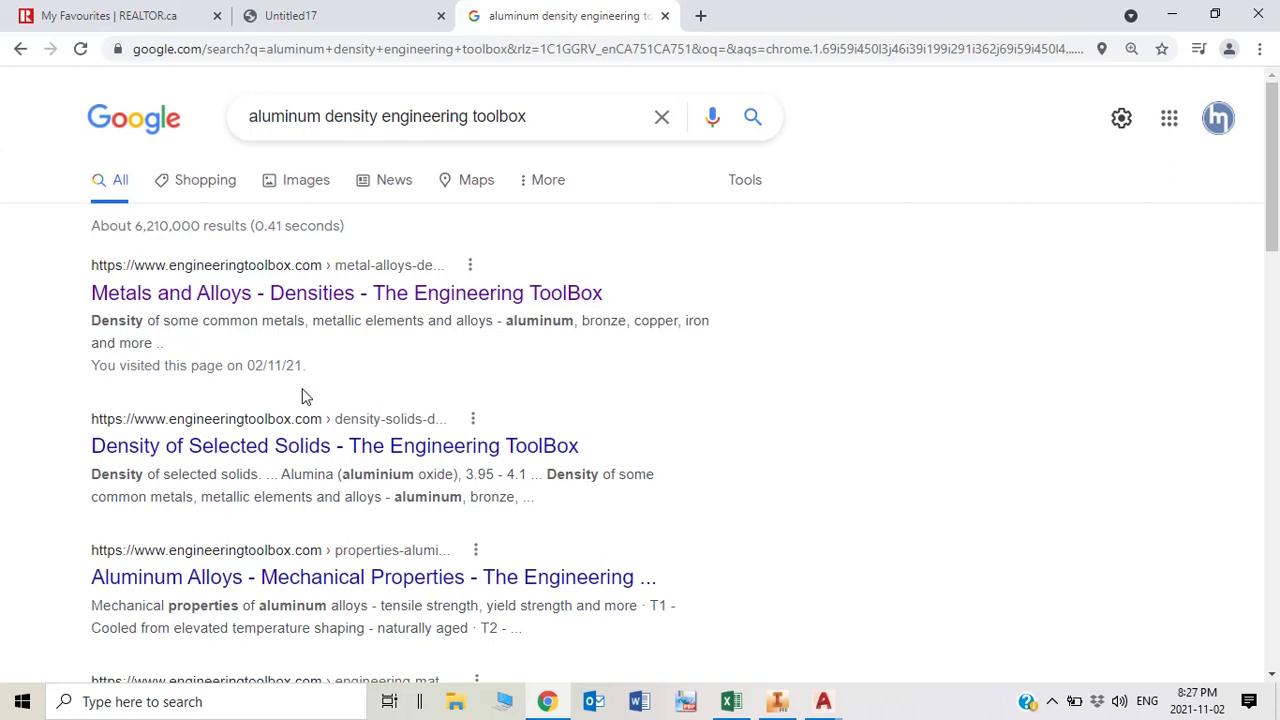
# On the Density of Selected Solids page, find and highlight Aluminum at 2.7.
pyautogui.click(185, 450)
pyautogui.scroll(-3, 285, 439)
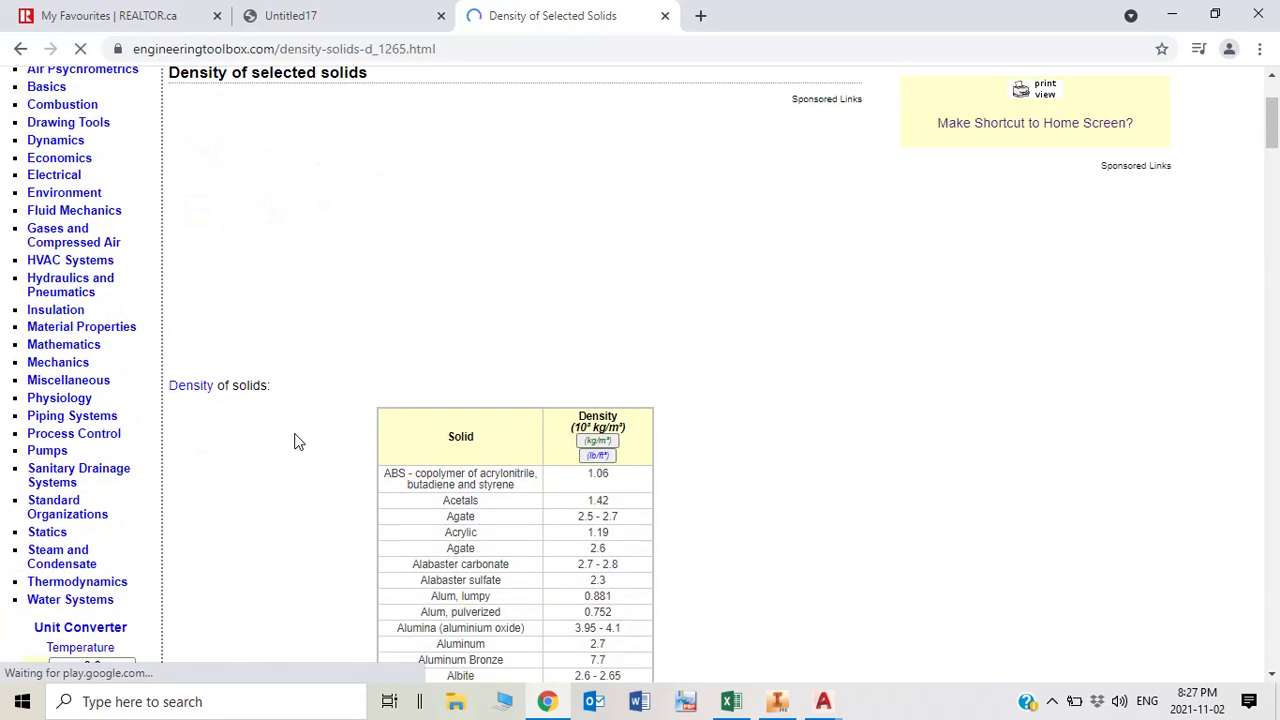
pyautogui.scroll(-2, 298, 440)
pyautogui.scroll(-2, 300, 440)
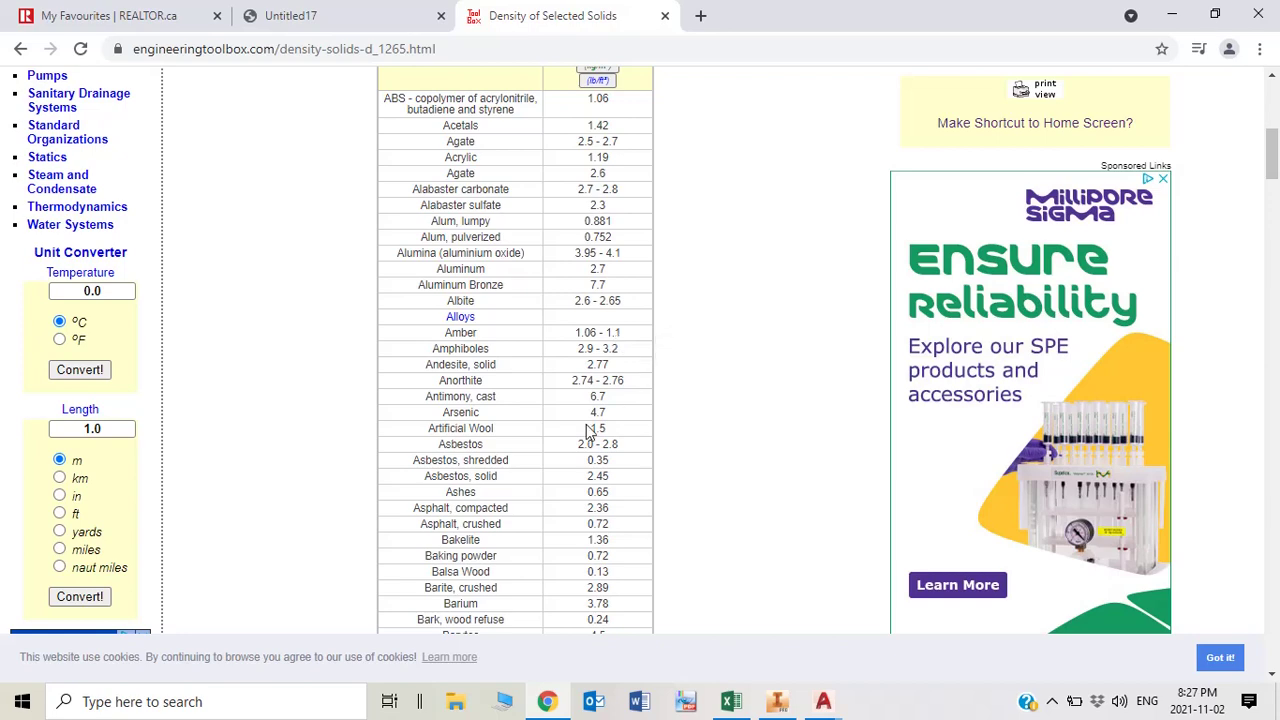
pyautogui.scroll(-2, 575, 455)
pyautogui.scroll(2, 565, 465)
pyautogui.scroll(-5, 652, 324)
pyautogui.scroll(-2, 628, 318)
pyautogui.scroll(8, 628, 318)
pyautogui.scroll(3, 628, 320)
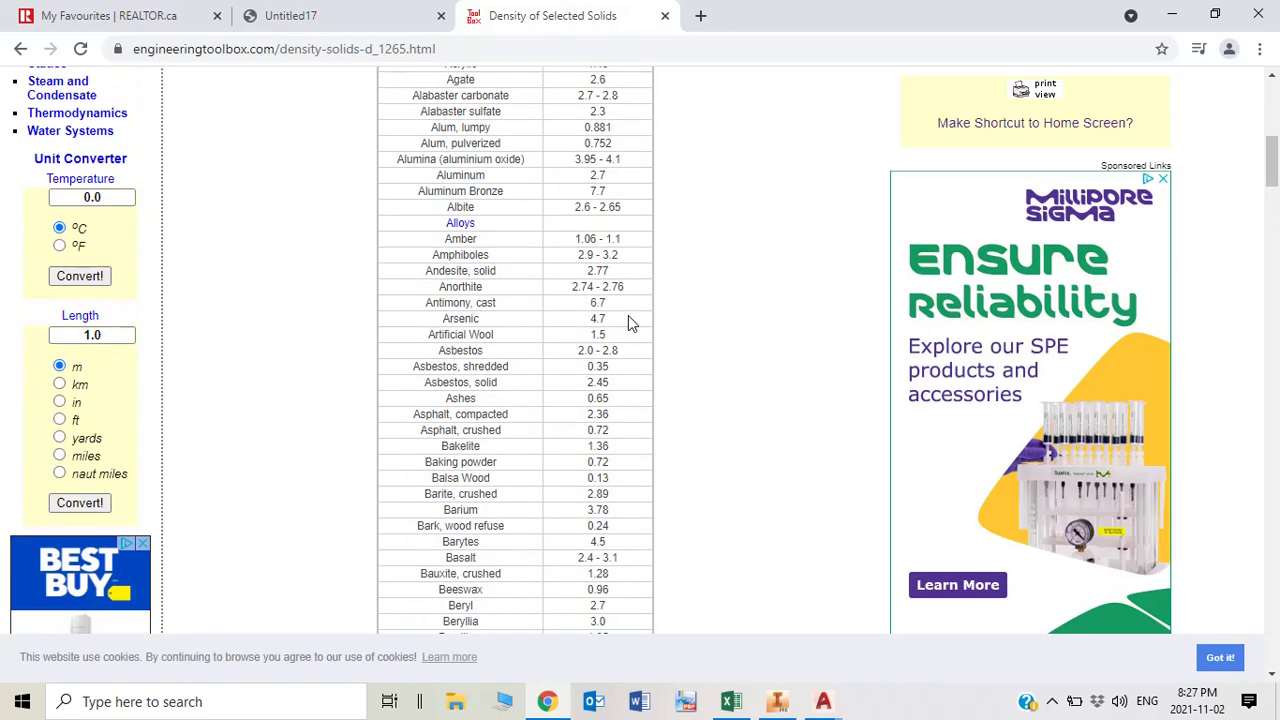
pyautogui.scroll(1, 613, 318)
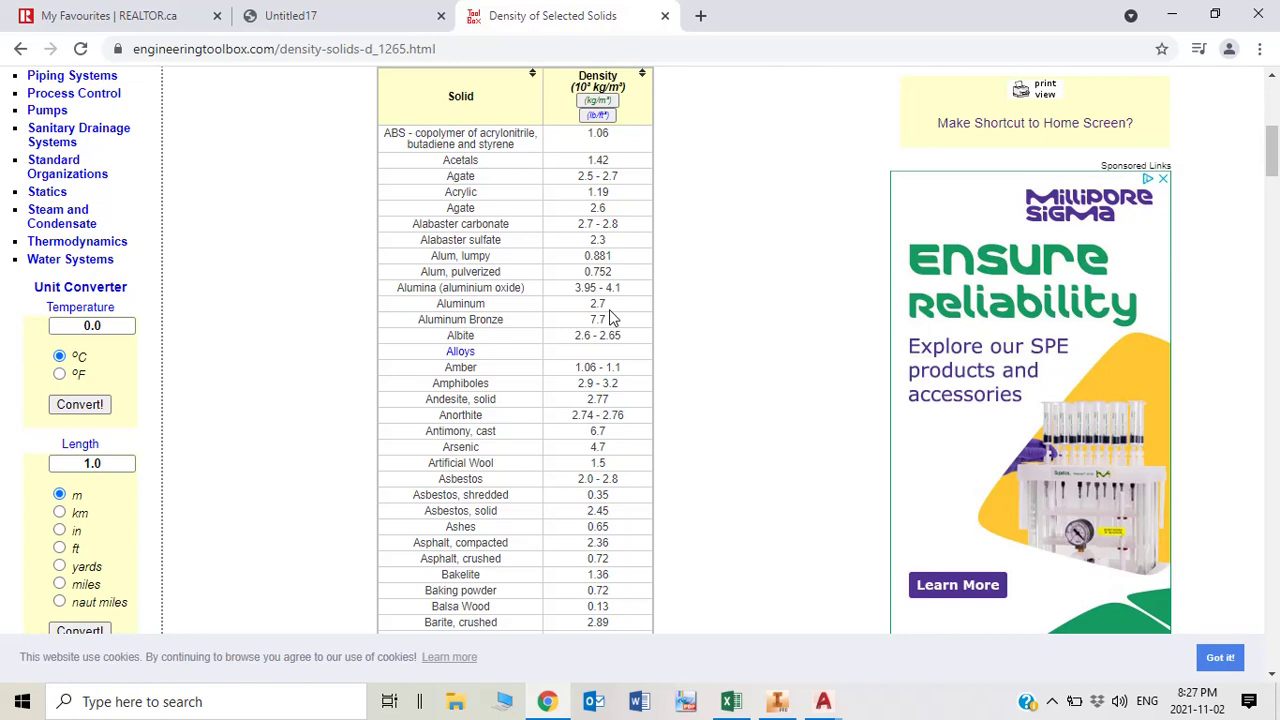
pyautogui.scroll(1, 560, 326)
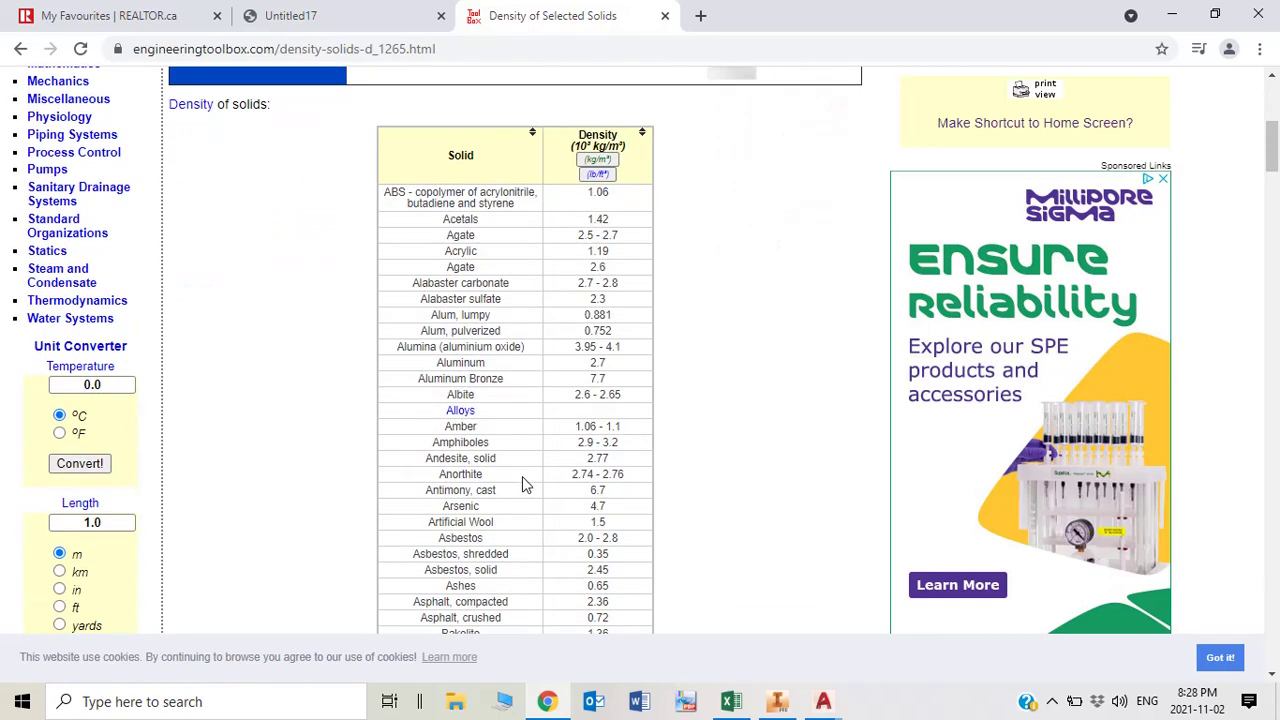
pyautogui.scroll(-3, 522, 478)
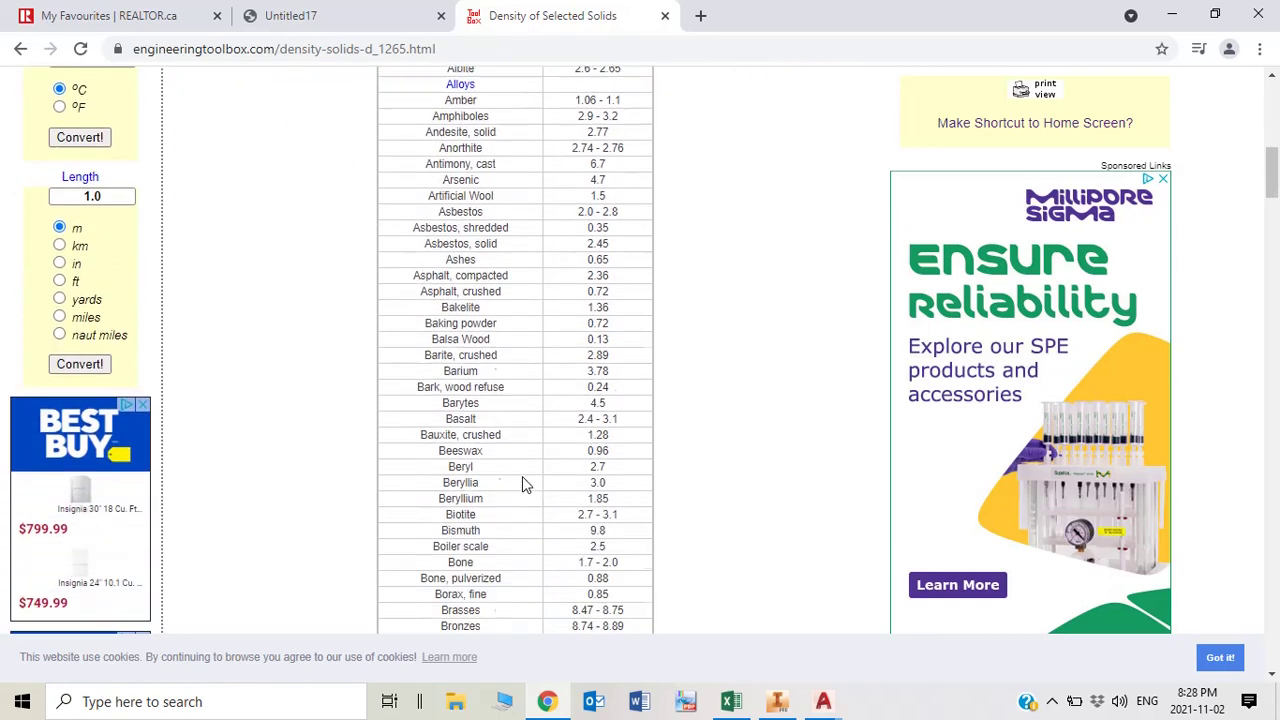
pyautogui.scroll(-5, 522, 476)
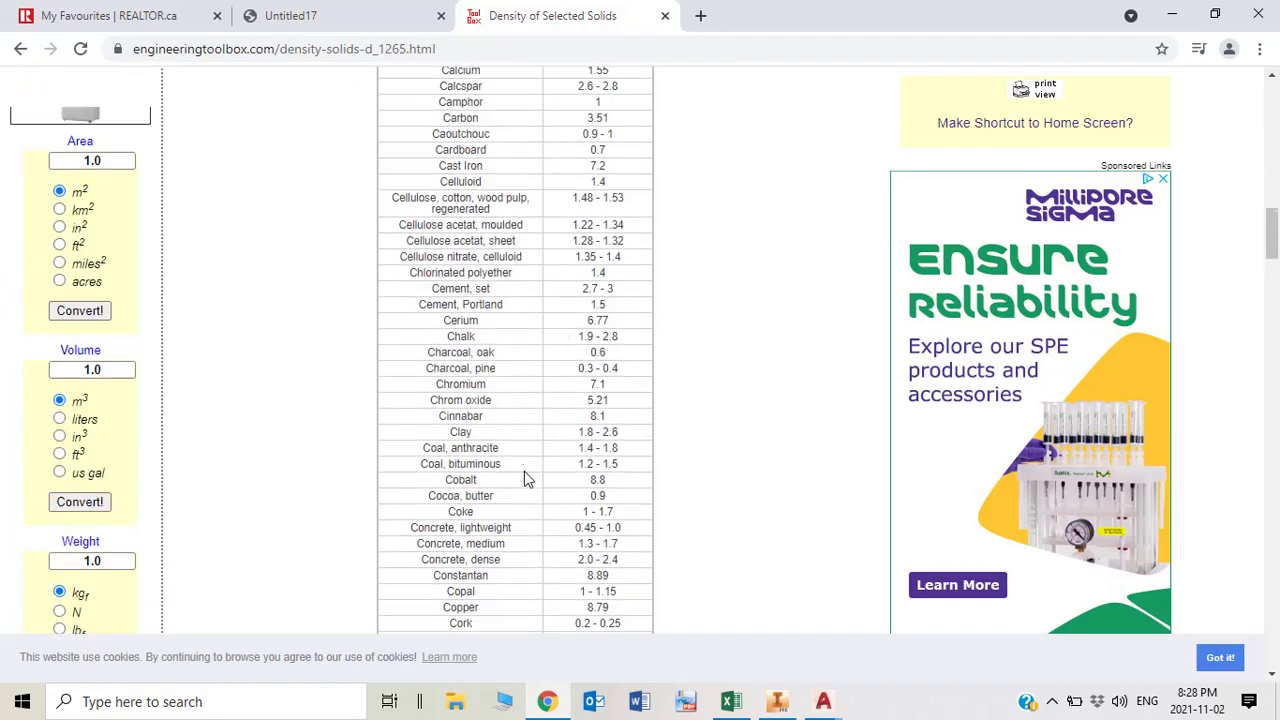
pyautogui.scroll(8, 525, 475)
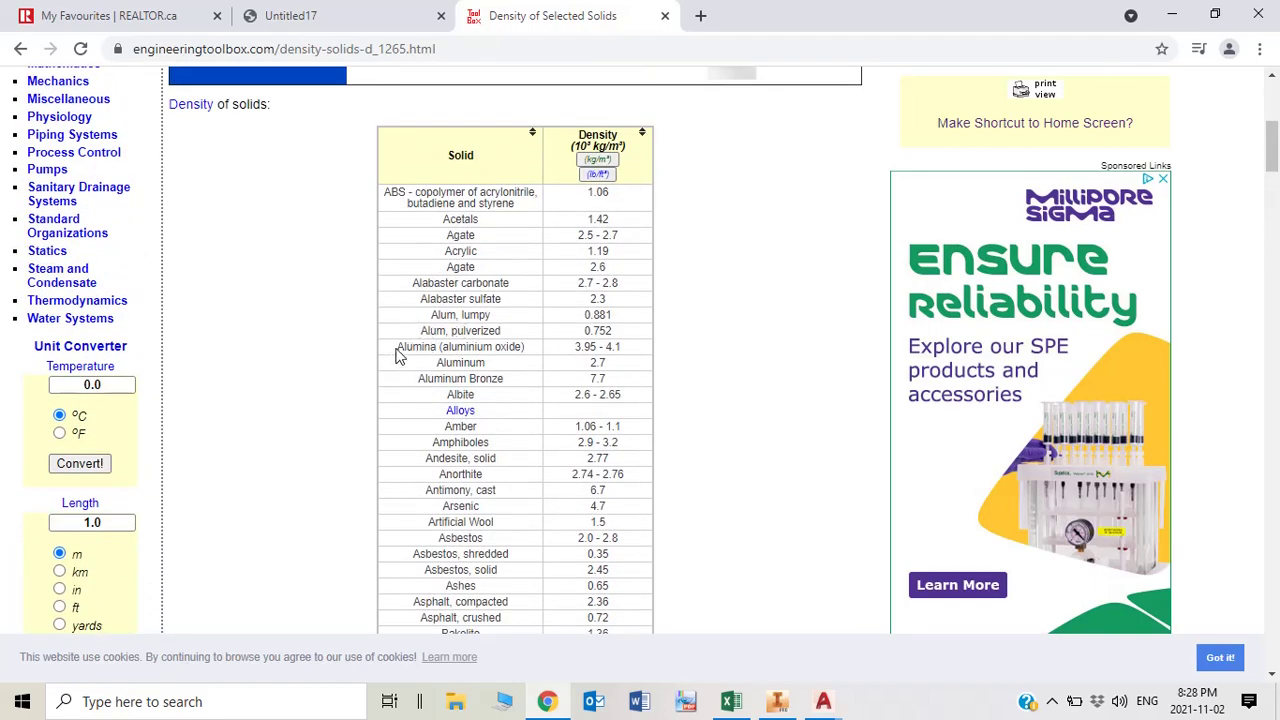
pyautogui.moveTo(398, 352); pyautogui.dragTo(558, 364)
pyautogui.click(535, 374)
pyautogui.moveTo(432, 365); pyautogui.dragTo(630, 368)
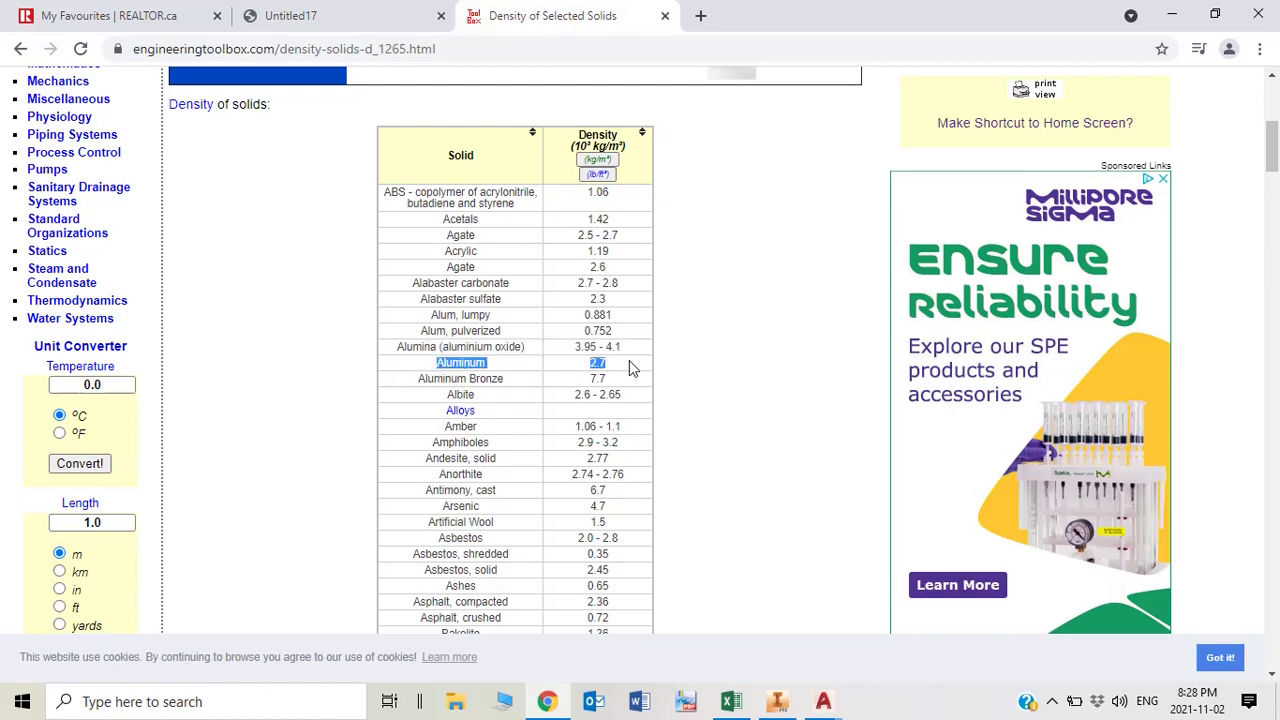
pyautogui.scroll(5, 630, 368)
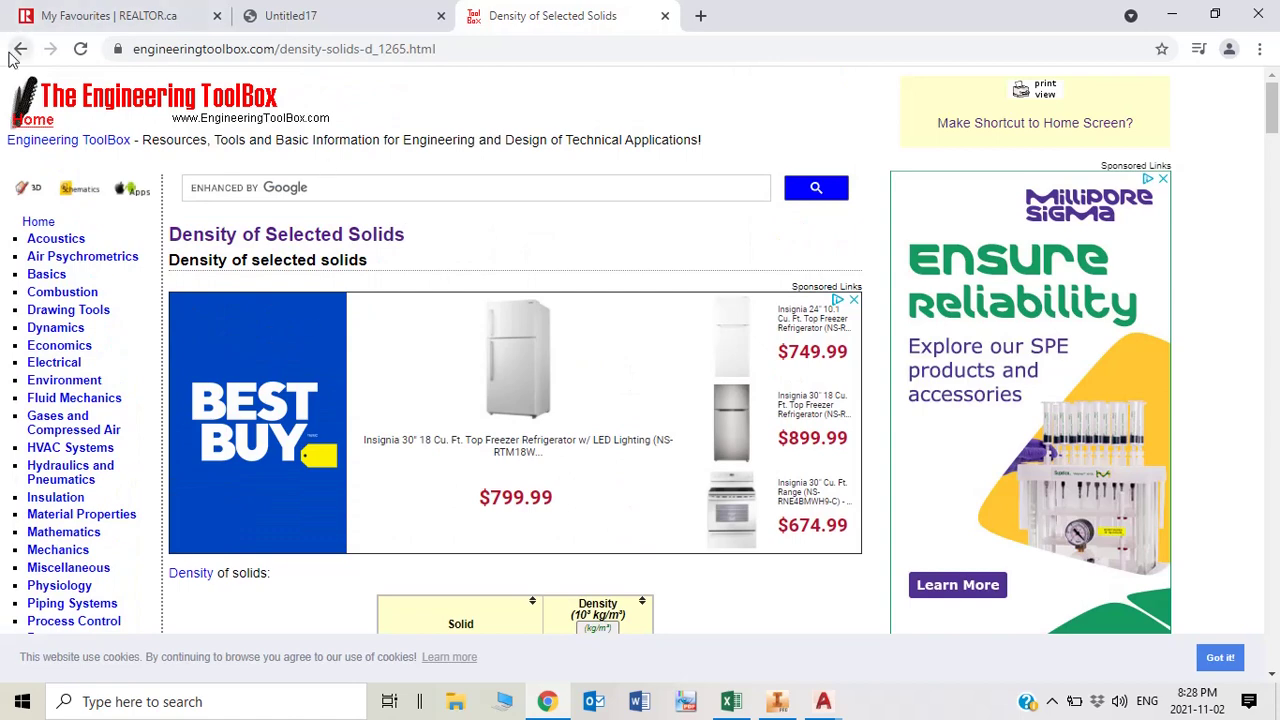
# Open Metals and Alloys - Densities and highlight Aluminum alloy - 6061 at 2720 kg/m3.
pyautogui.click(20, 48)
pyautogui.scroll(-2, 362, 497)
pyautogui.scroll(2, 365, 460)
pyautogui.click(337, 293)
pyautogui.scroll(-5, 380, 318)
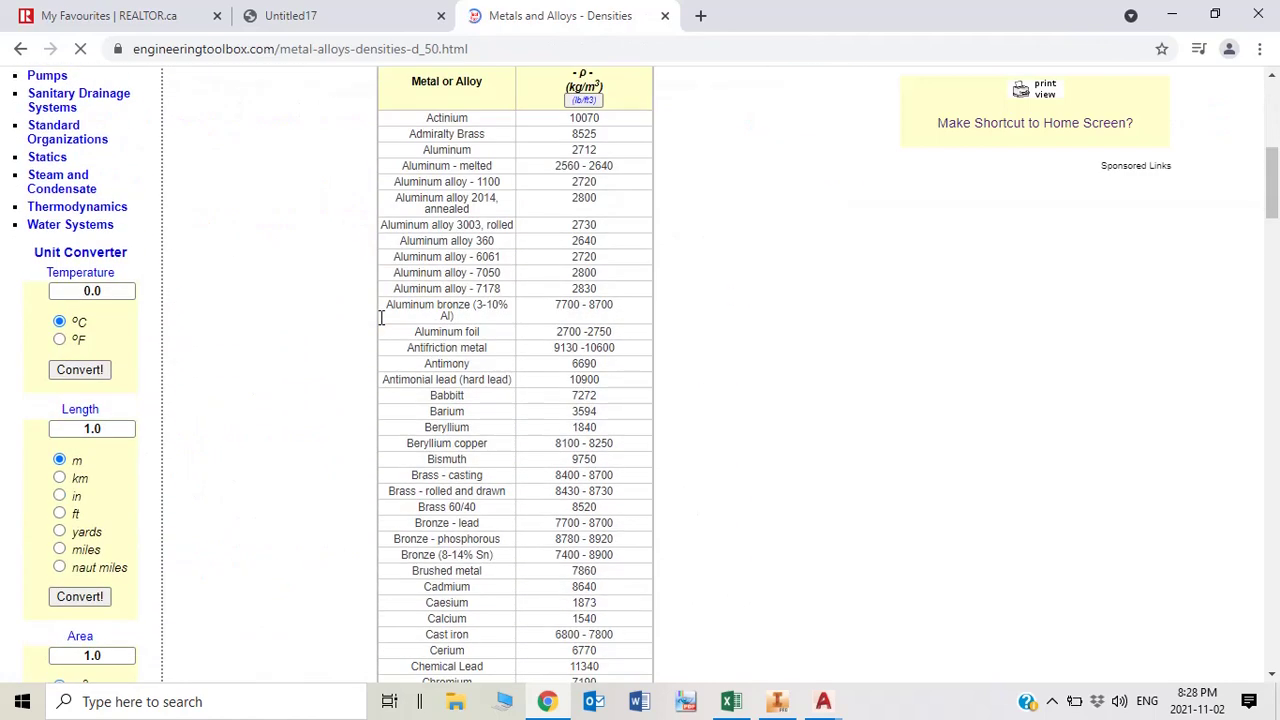
pyautogui.moveTo(393, 257); pyautogui.dragTo(606, 263)
pyautogui.click(606, 263)
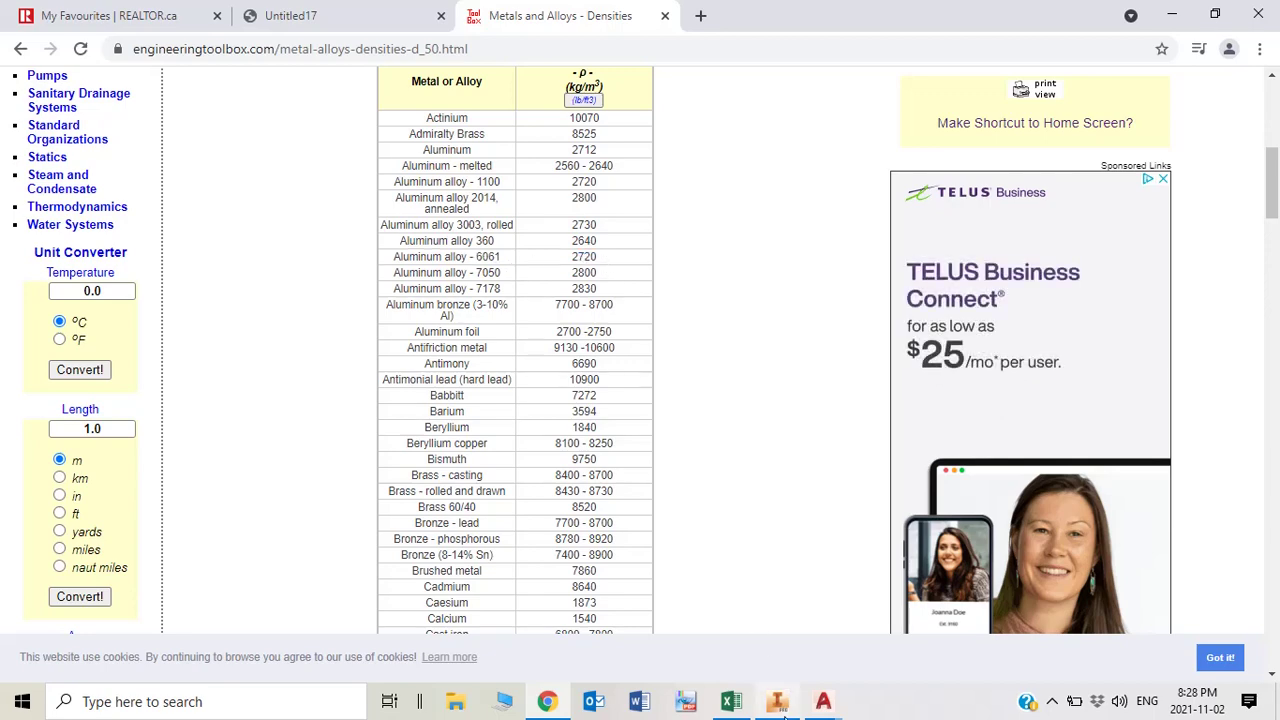
# In material unit weight.xlsx, check Aluminum's 2.72 density in C7 and its unit heading.
pyautogui.click(731, 701)
pyautogui.scroll(3, 371, 364)
pyautogui.scroll(20, 371, 364)
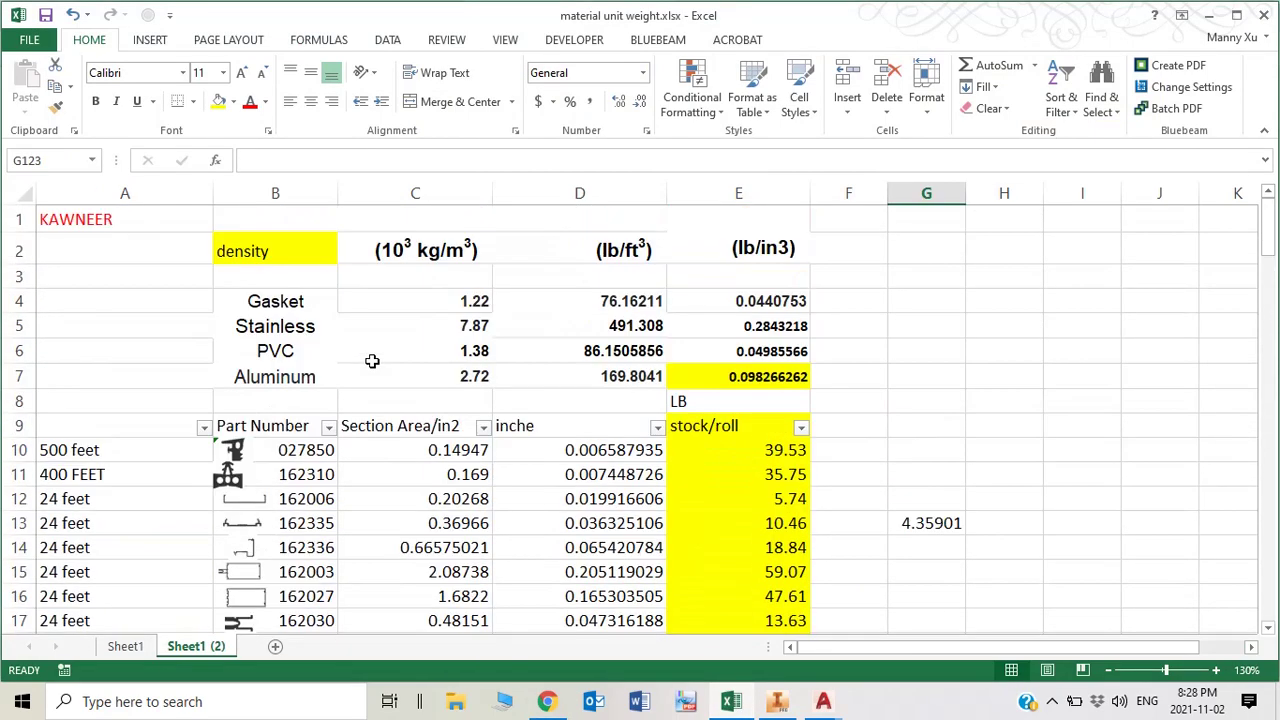
pyautogui.click(284, 385)
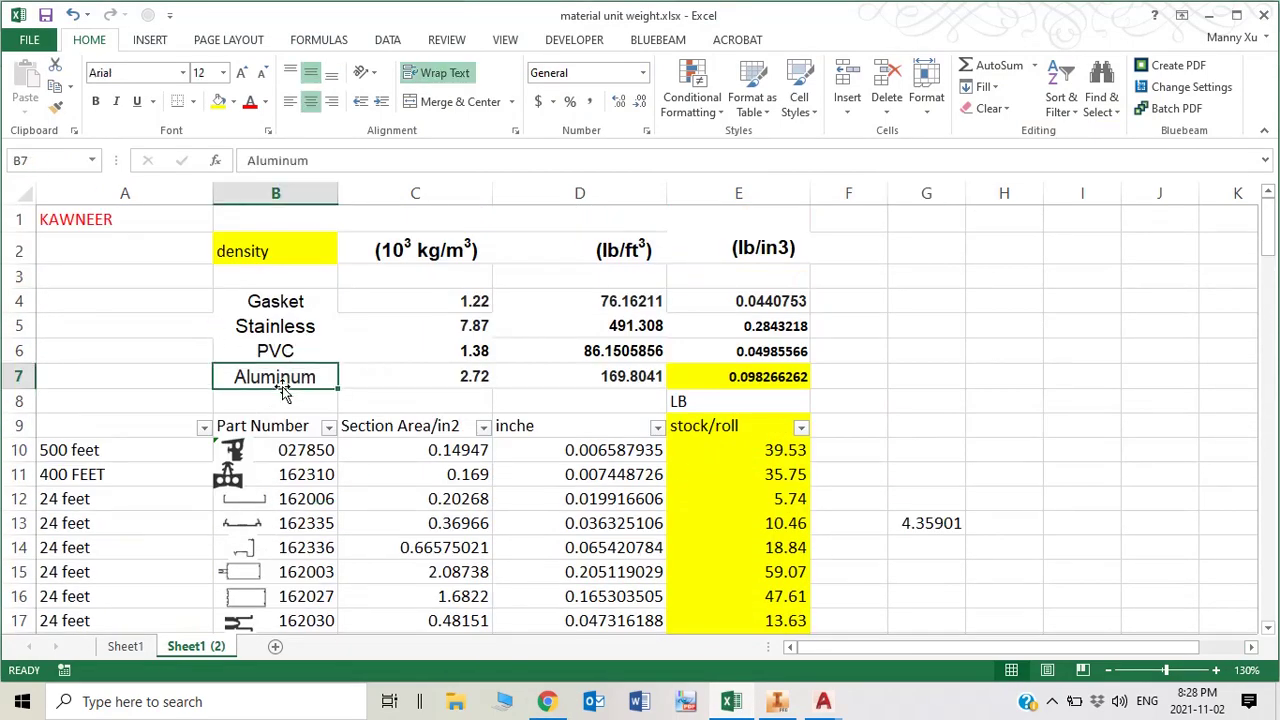
pyautogui.click(454, 376)
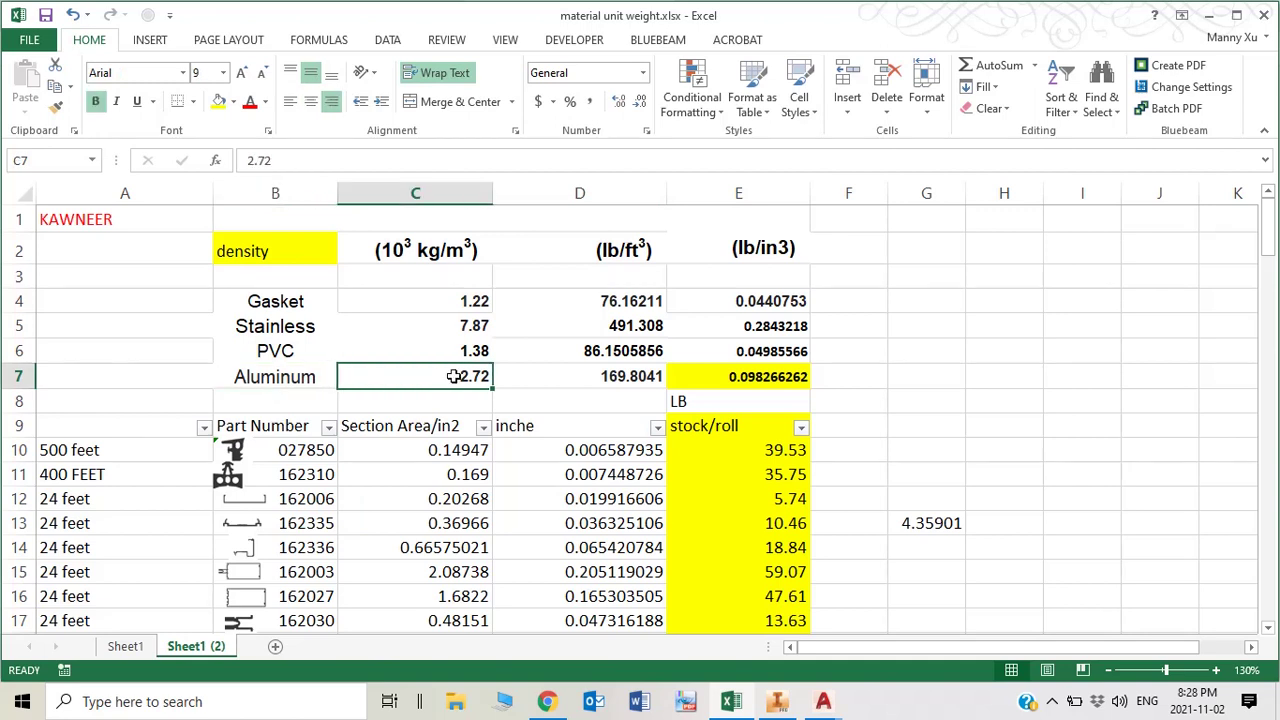
pyautogui.click(466, 252)
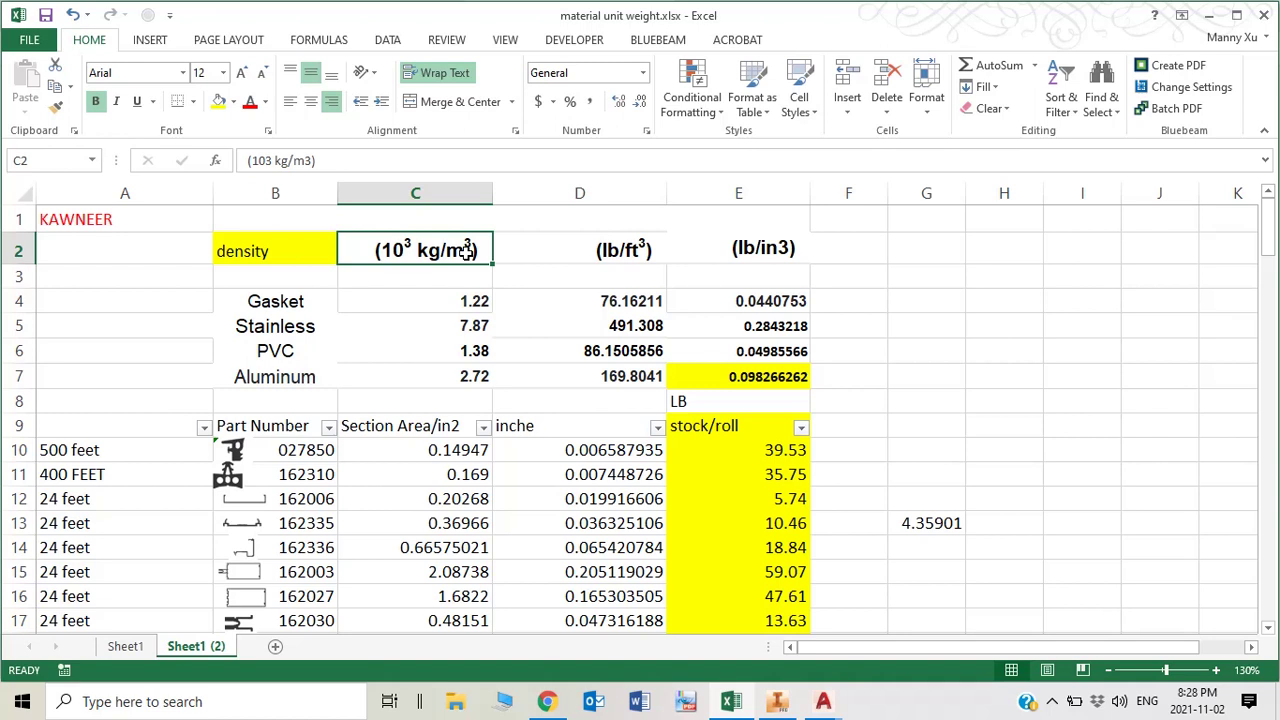
# Check Aluminum's 169.8041 lb/ft3 in D7 and 0.098266262 lb/in3 formula =D7/12/12/12 in E7.
pyautogui.click(457, 382)
pyautogui.click(292, 374)
pyautogui.click(462, 377)
pyautogui.click(600, 378)
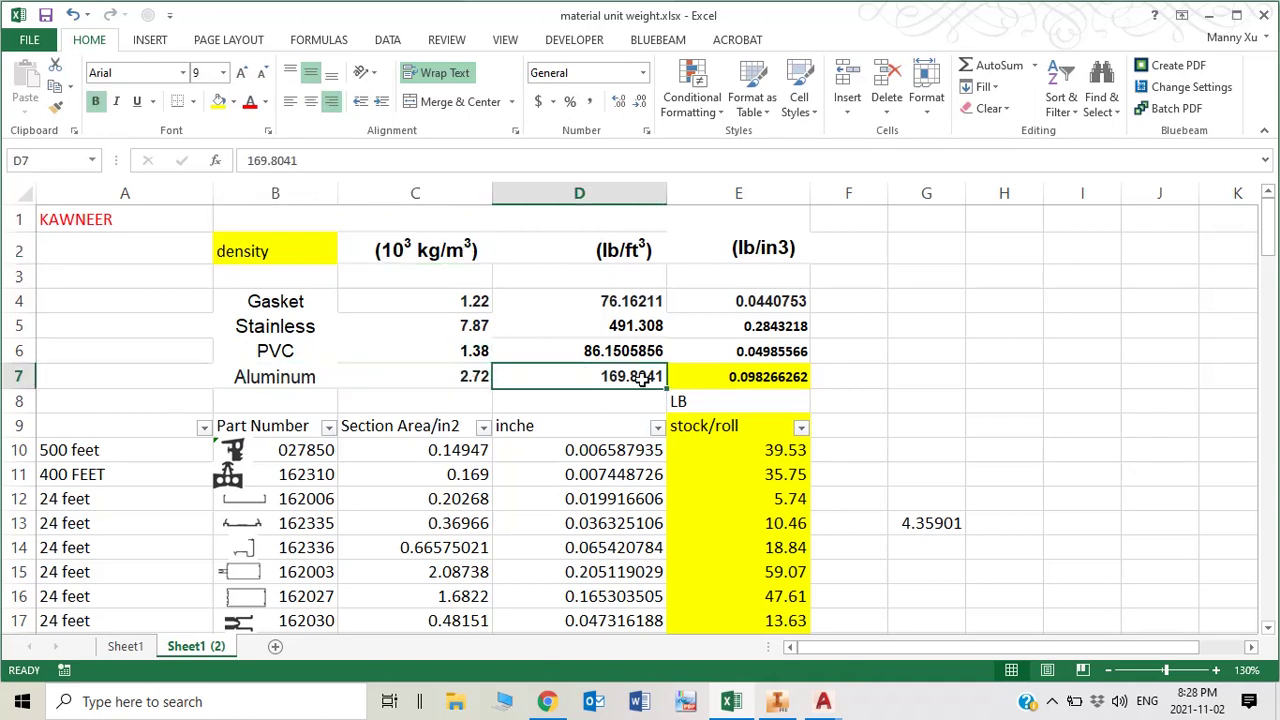
pyautogui.click(763, 375)
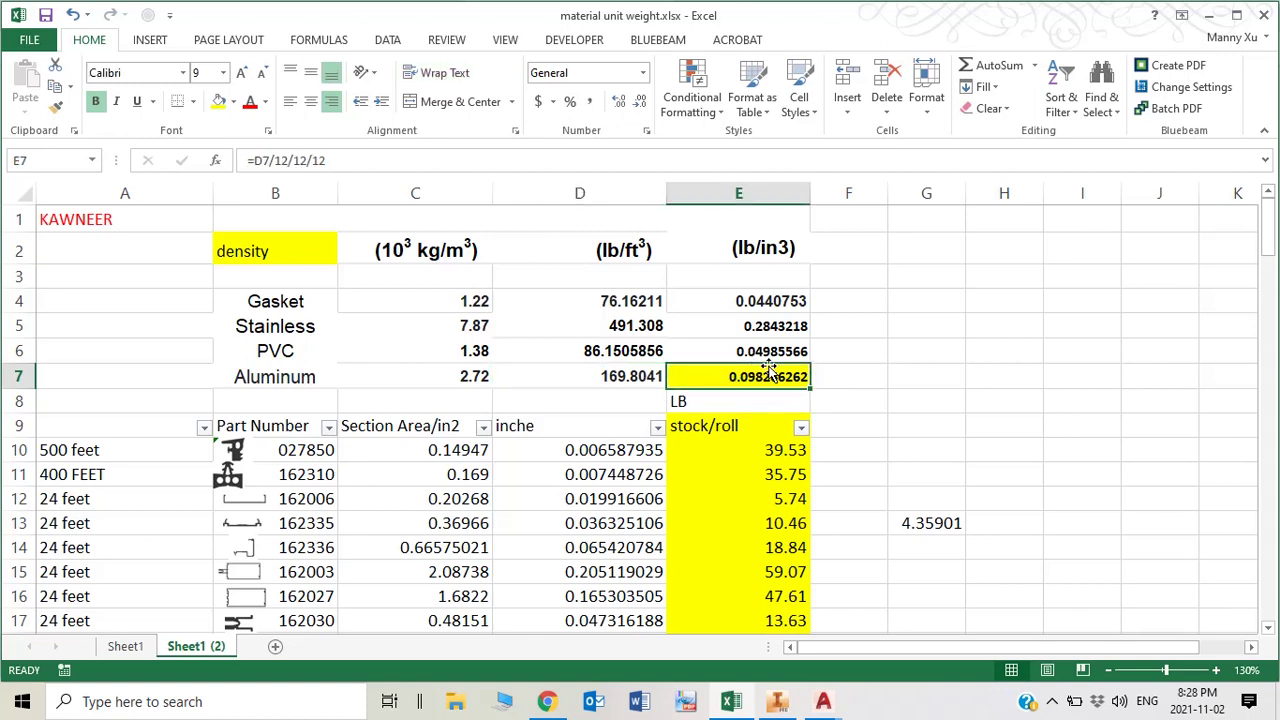
pyautogui.scroll(-2, 768, 371)
pyautogui.scroll(2, 770, 368)
# Return to Inventor part 162064 and recheck the 4.16 in^2 face area.
pyautogui.moveTo(823, 703)
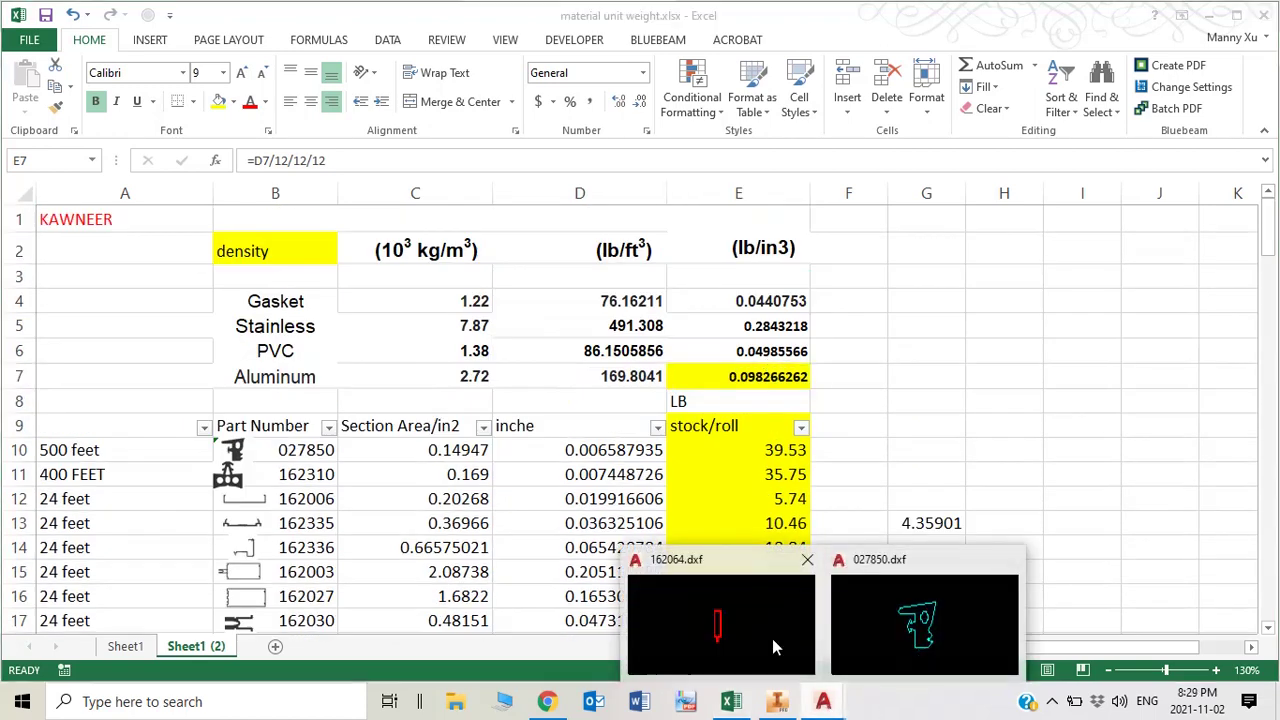
pyautogui.click(777, 701)
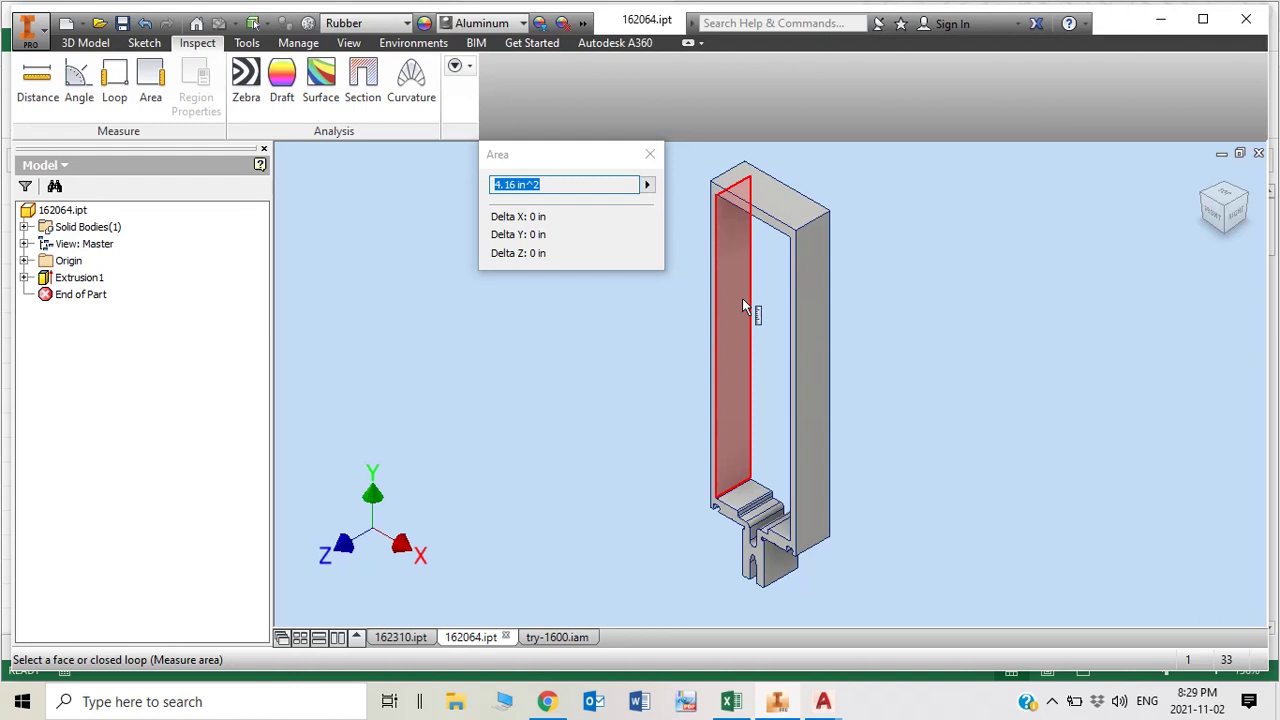
pyautogui.moveTo(743, 300)
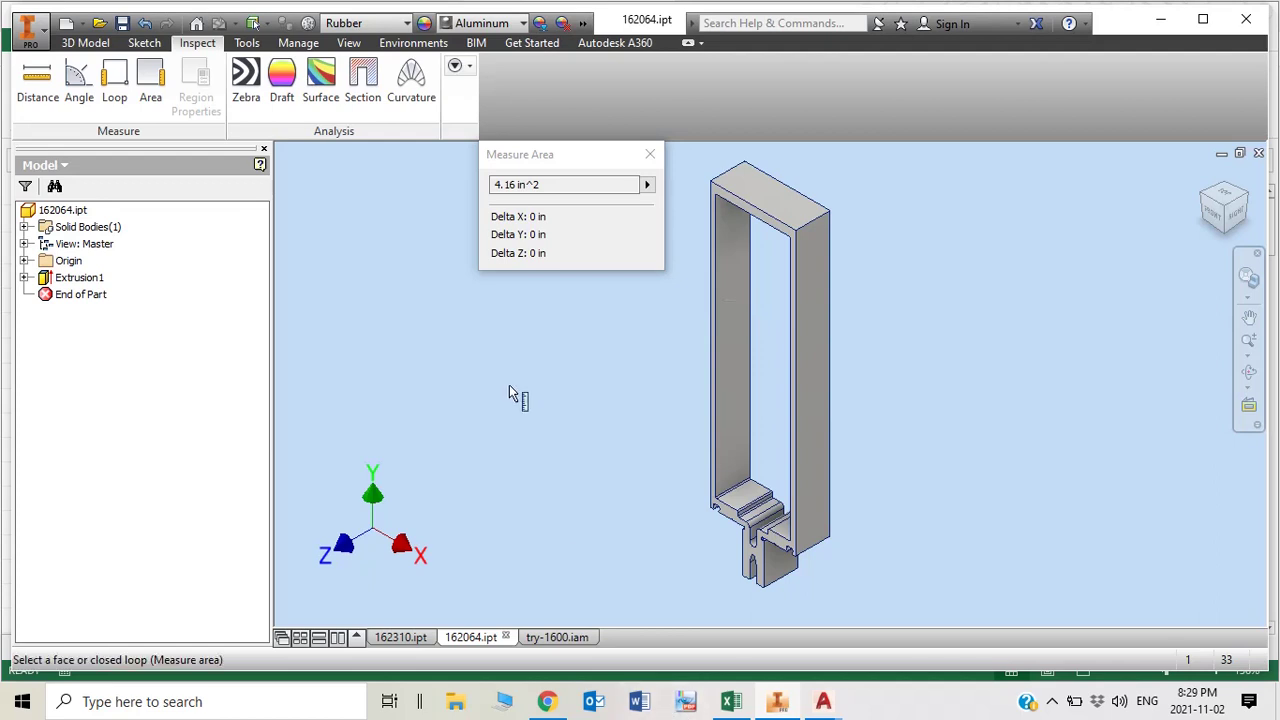
# Open _NAPC-Full_Catalog-52.pdf in PDF-XChange Viewer.
pyautogui.click(678, 701)
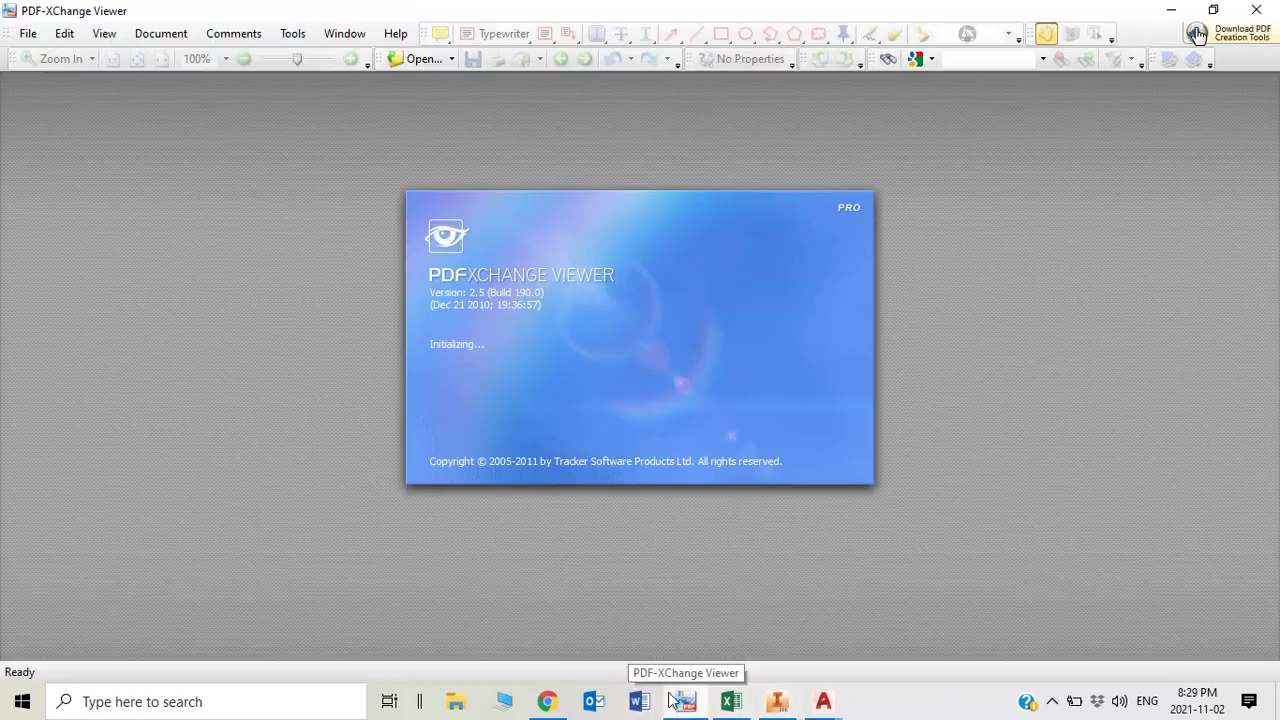
pyautogui.click(28, 33)
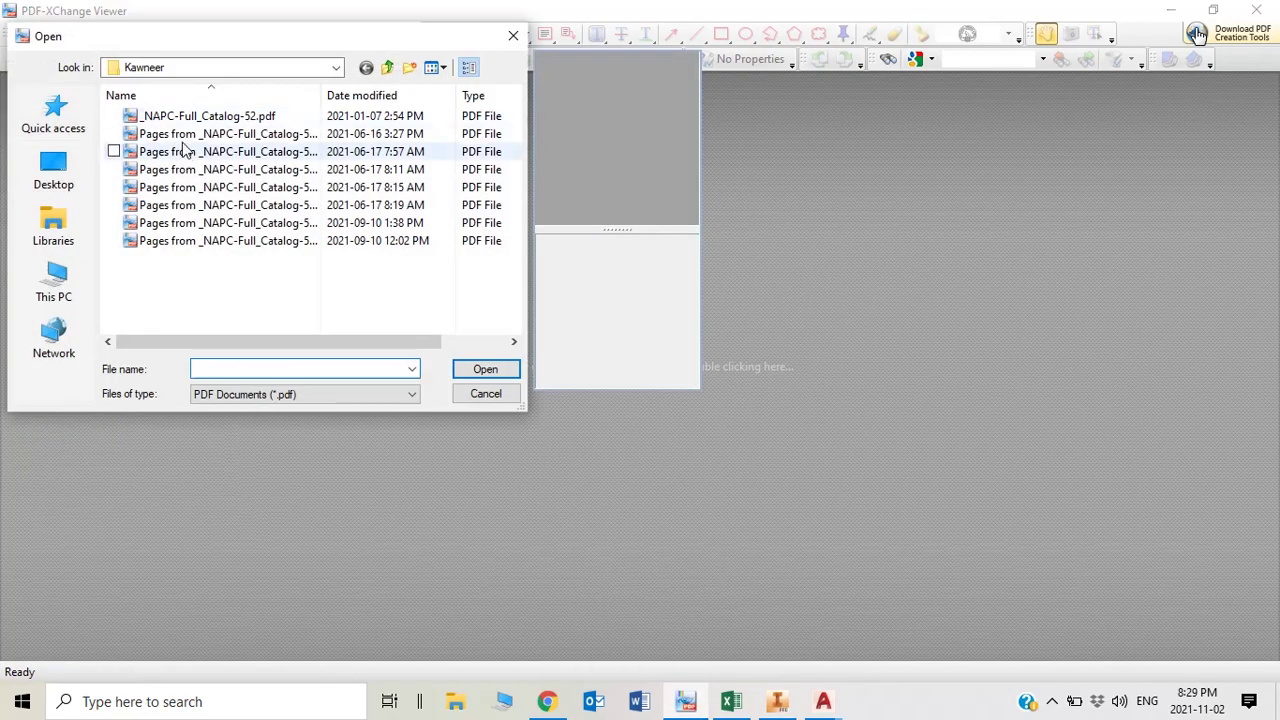
pyautogui.doubleClick(265, 117)
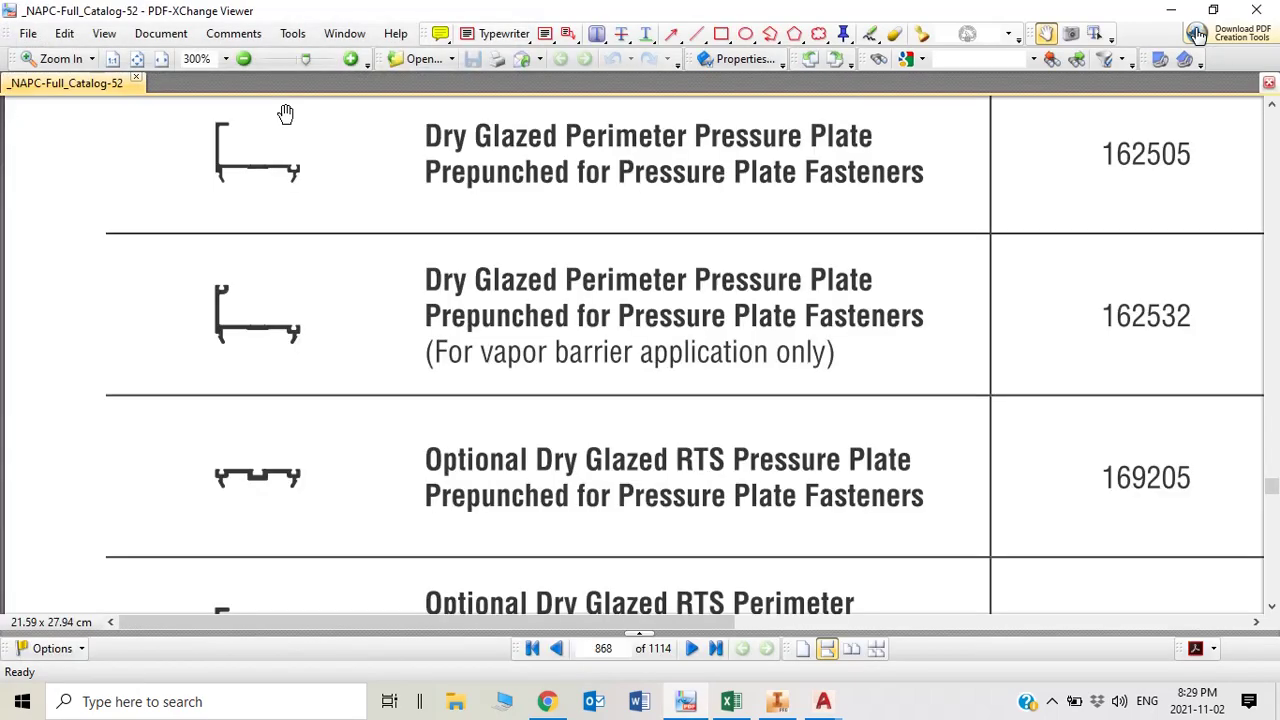
# Find part 162064, the 2-1/2" x 8-1/4" Mullion on page 802, and fit the page width.
pyautogui.click(985, 60)
pyautogui.write('162064')
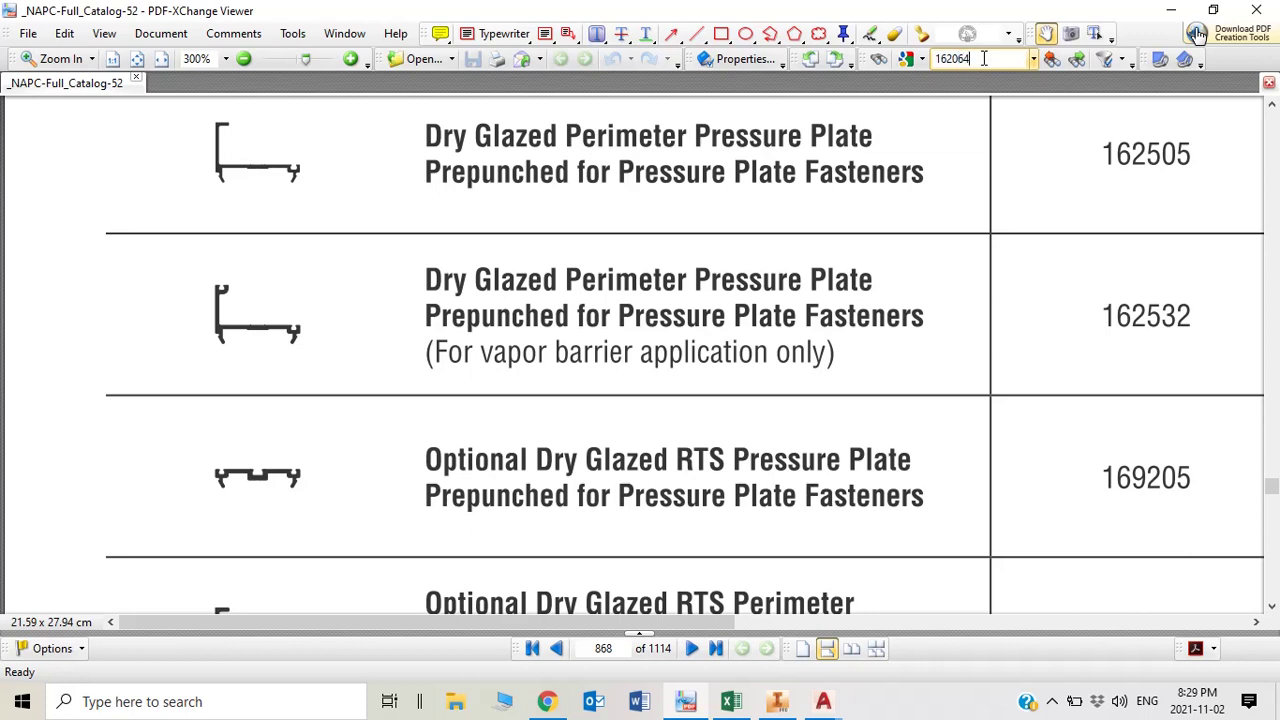
pyautogui.press('Return')
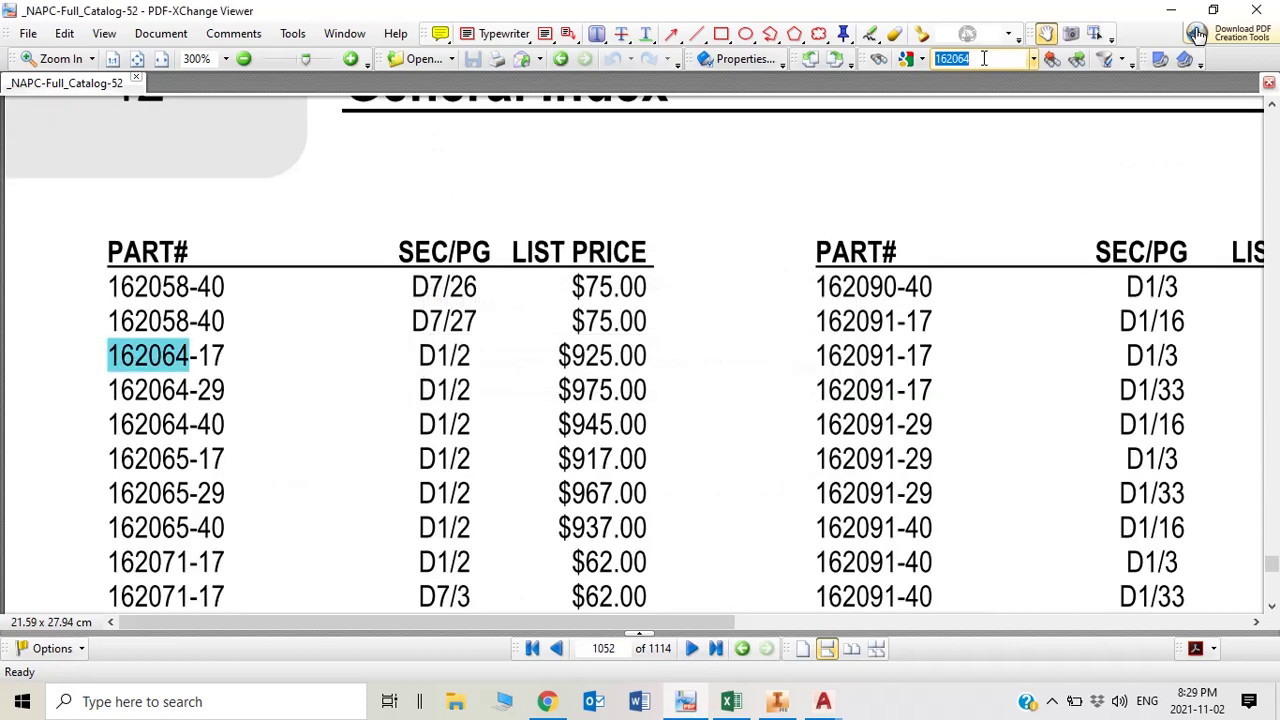
pyautogui.click(1062, 59)
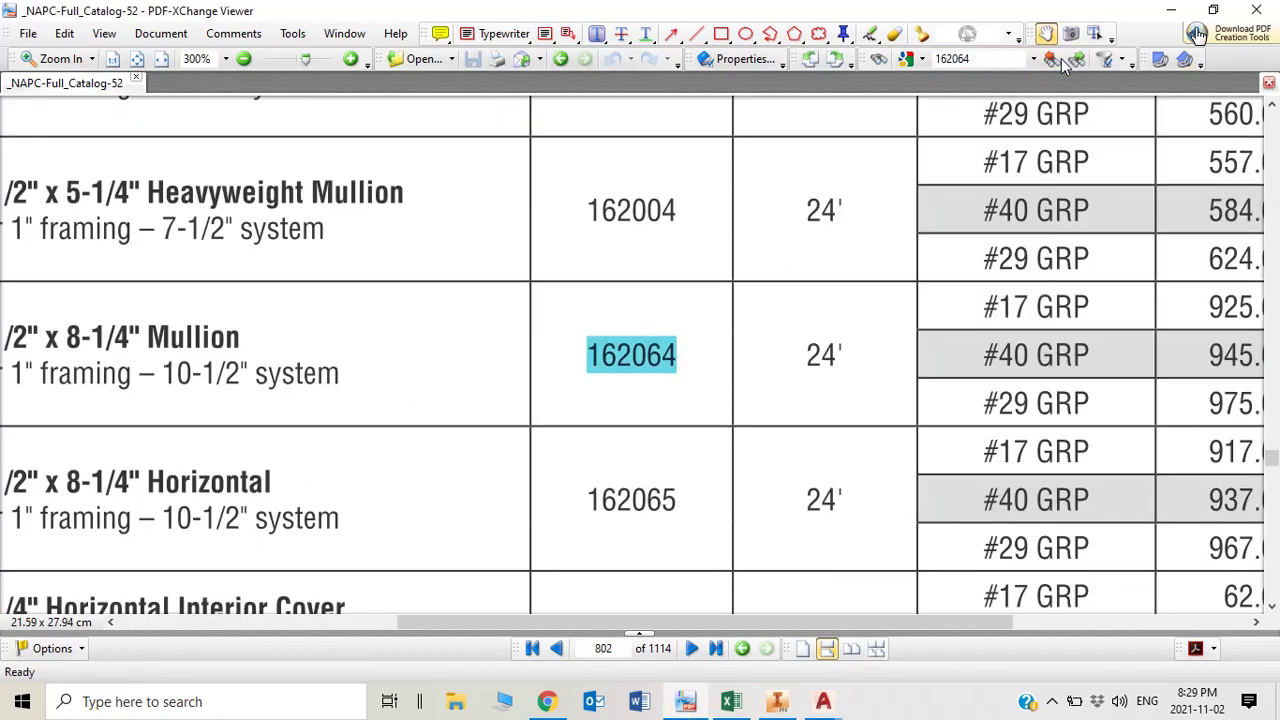
pyautogui.hotkey('ctrl', '-')
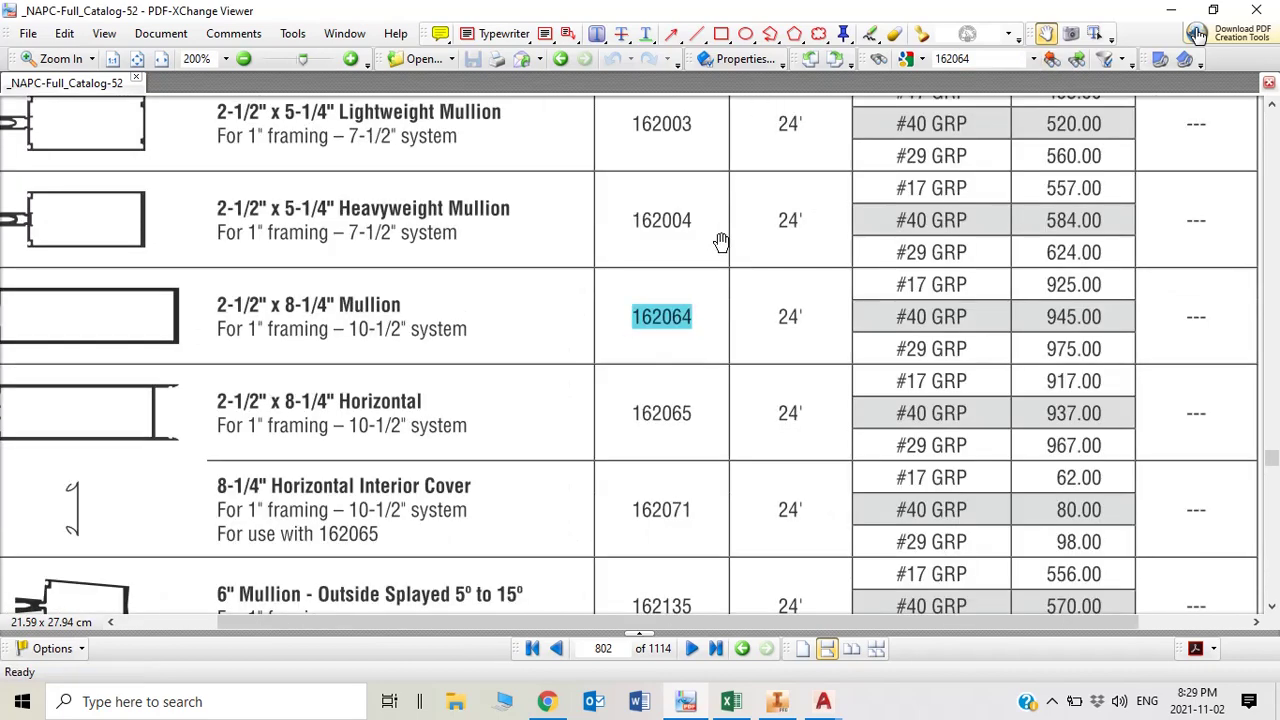
pyautogui.hotkey('ctrl', '2')
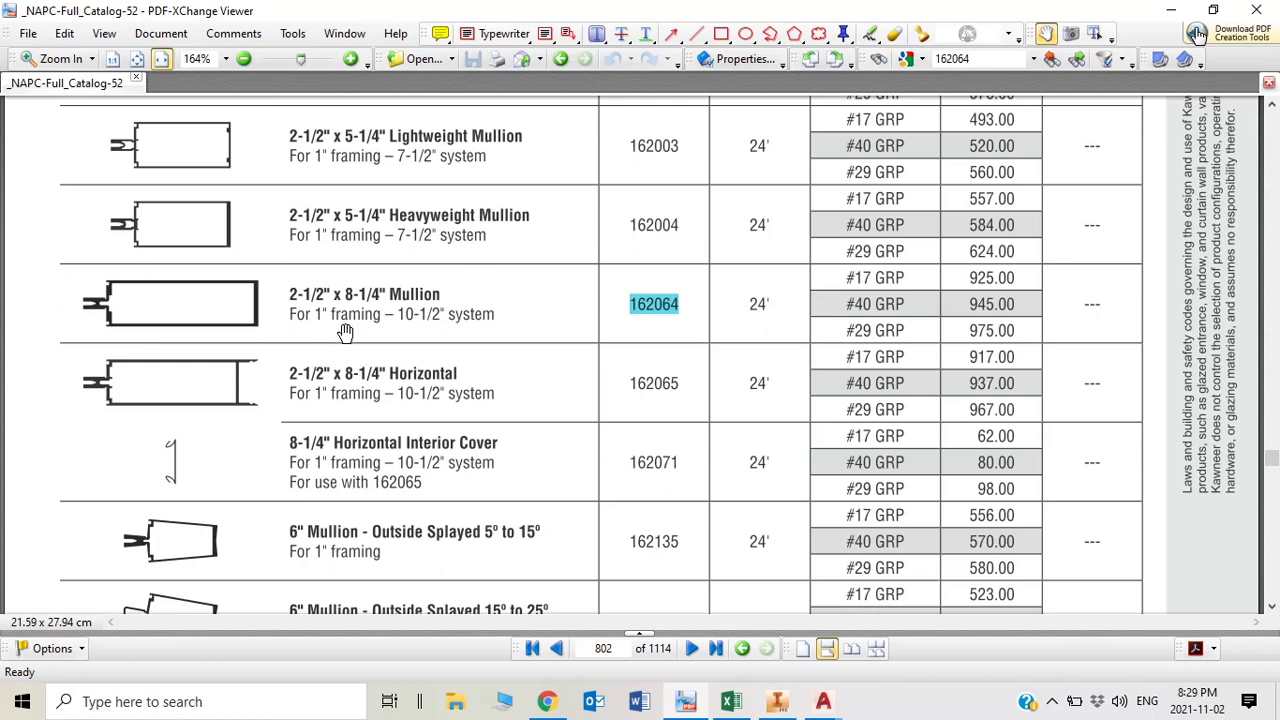
# Remeasure part 162064's profile end face and select the 4.16 in^2 result.
pyautogui.click(777, 701)
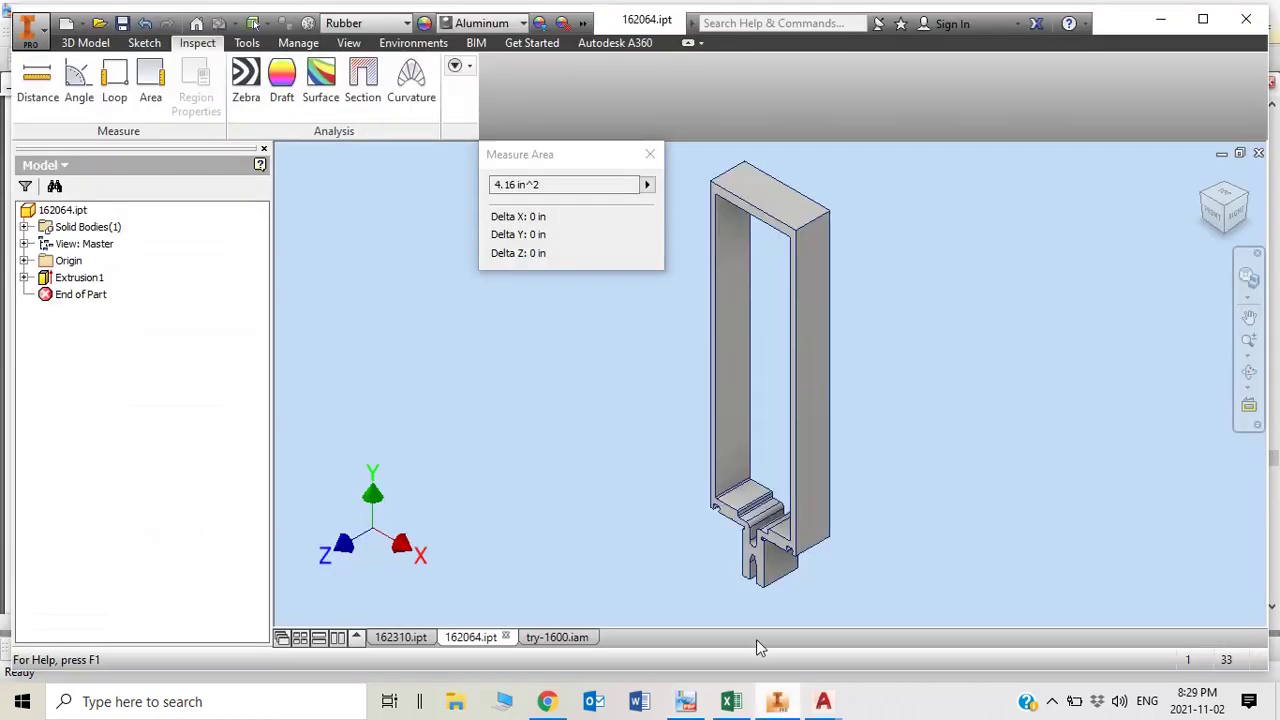
pyautogui.click(657, 160)
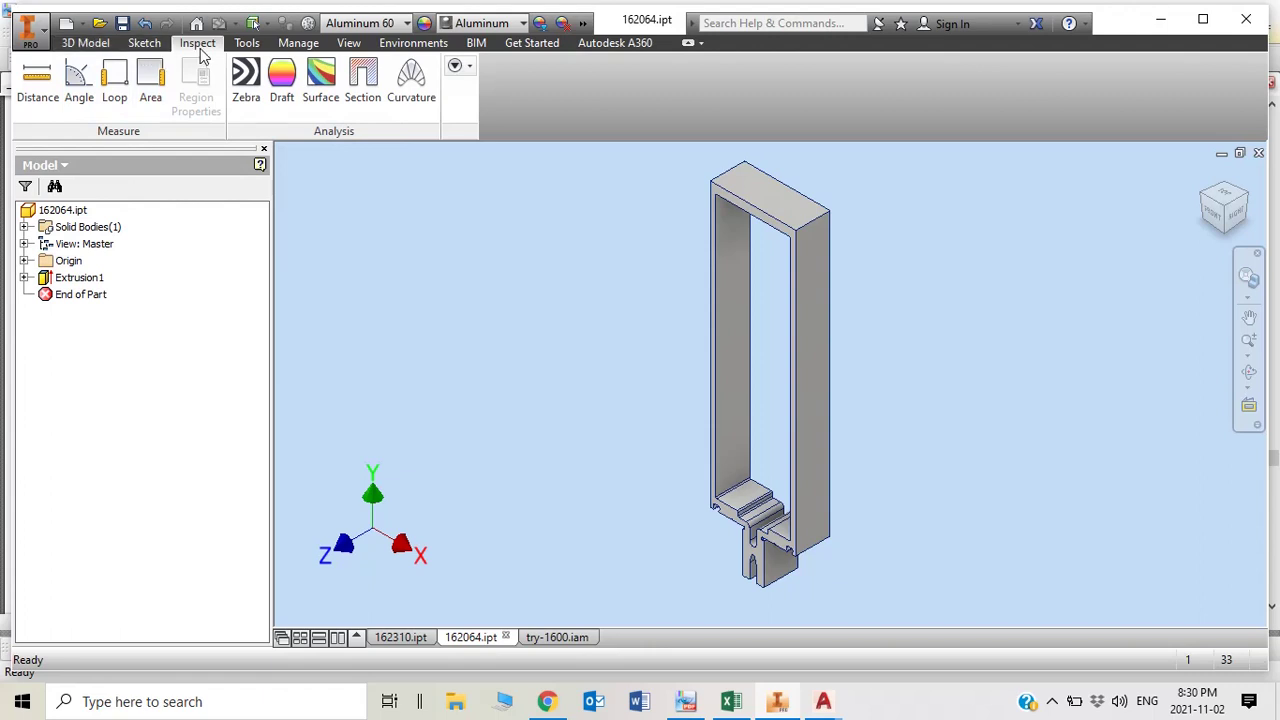
pyautogui.click(150, 90)
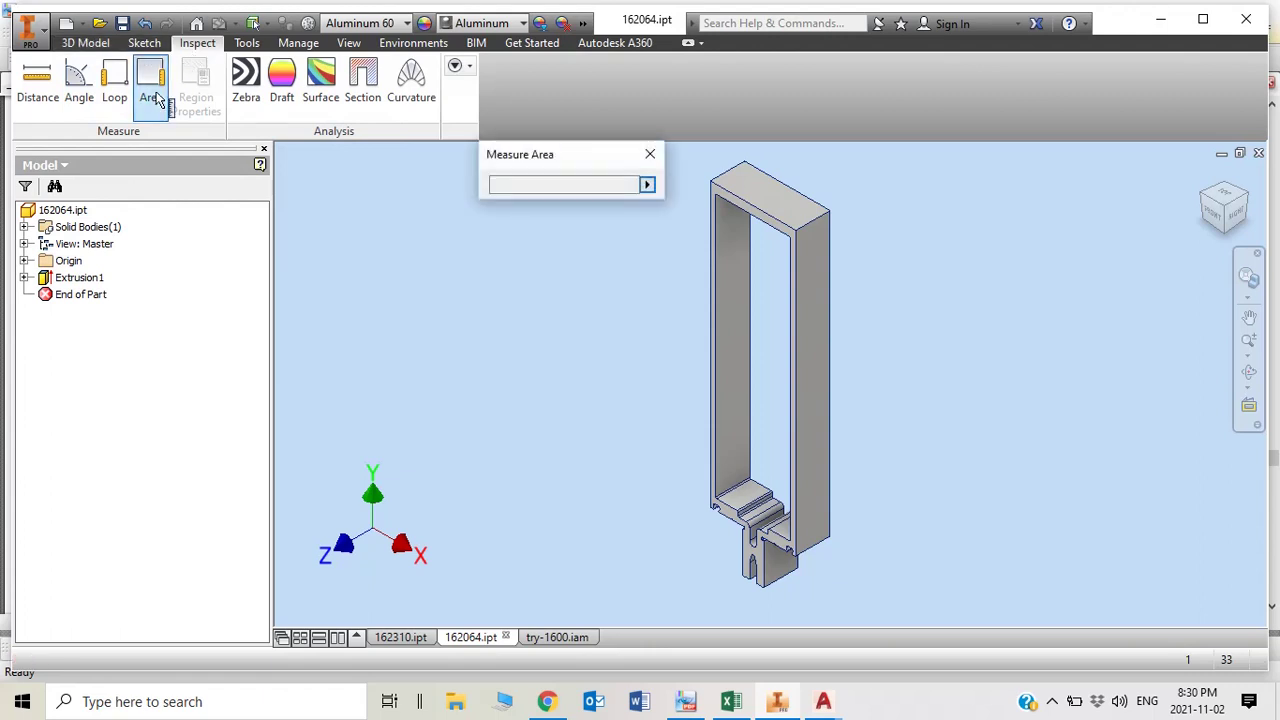
pyautogui.click(722, 508)
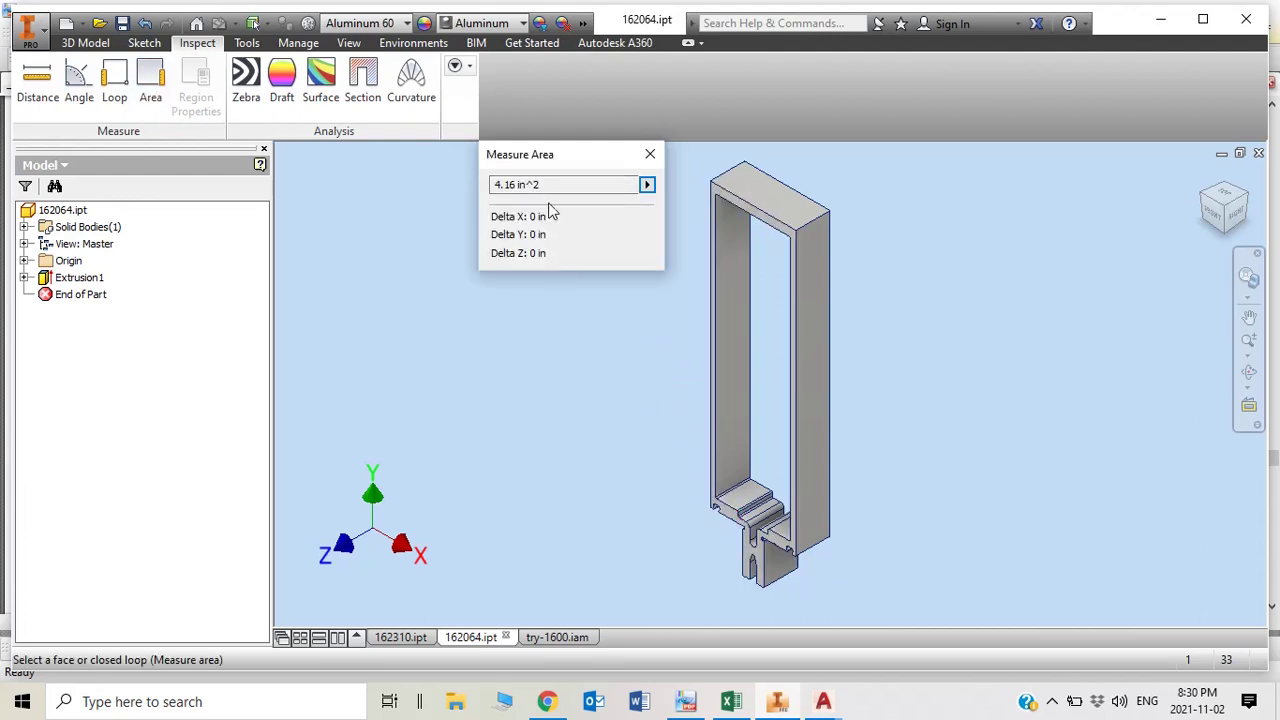
pyautogui.moveTo(557, 190); pyautogui.dragTo(485, 185)
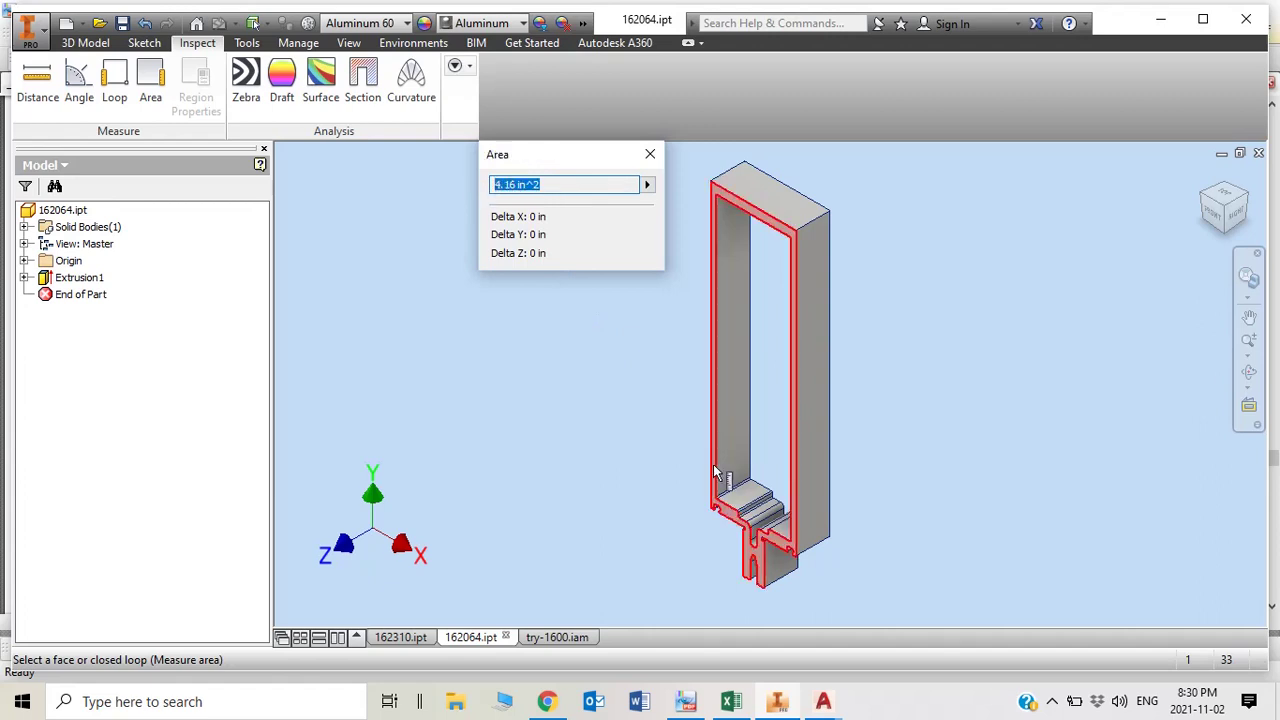
# Move the 162064 profile picture into column B and check its stored 4.16035 area.
pyautogui.click(730, 706)
pyautogui.scroll(-9, 469, 427)
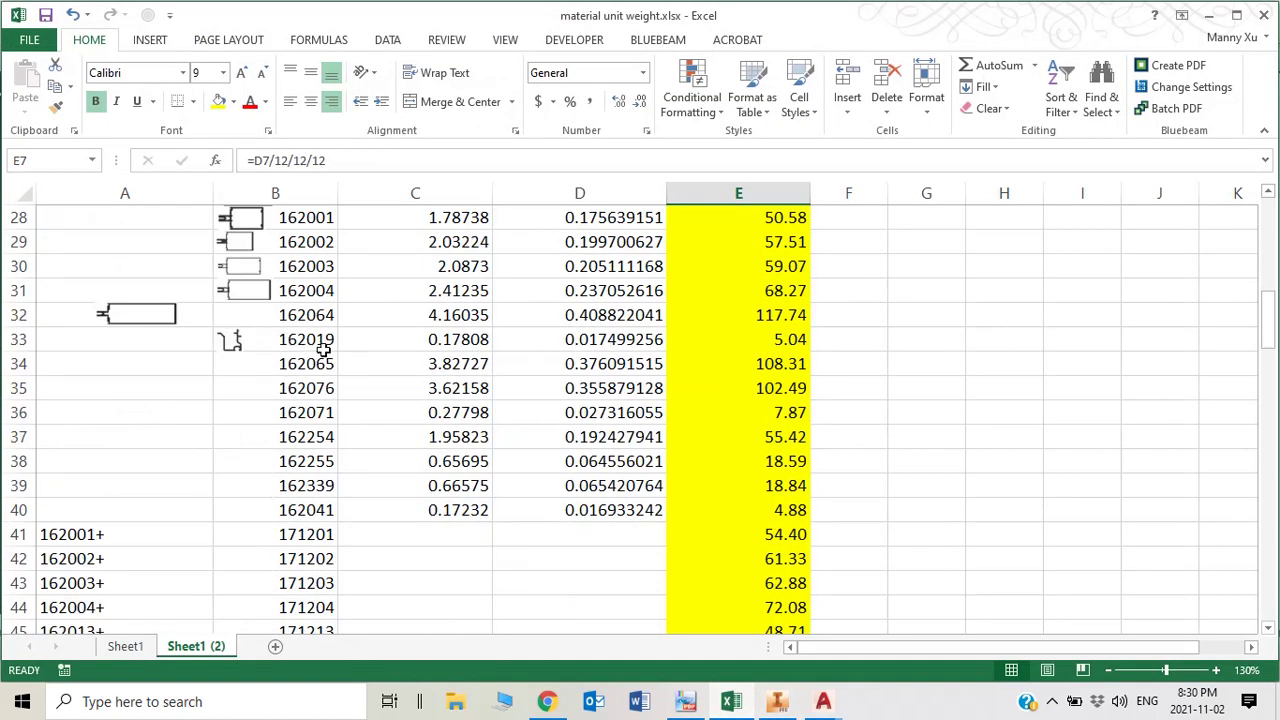
pyautogui.moveTo(158, 315); pyautogui.dragTo(256, 314)
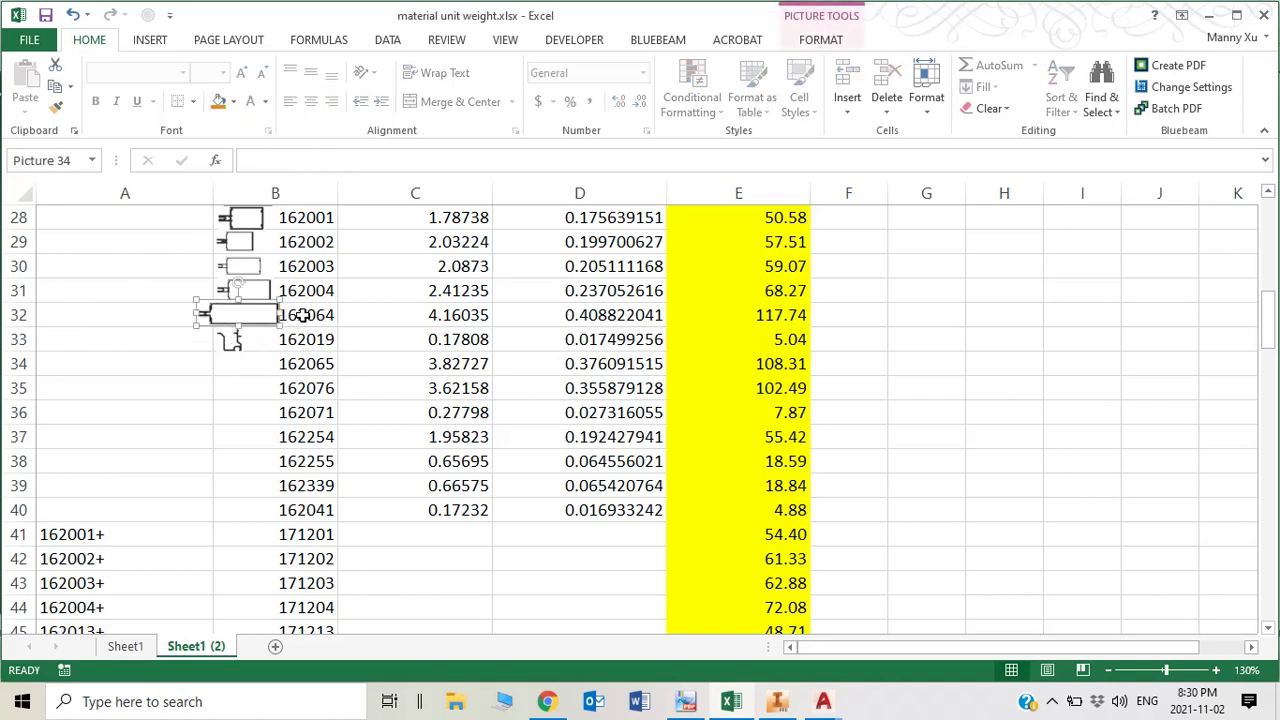
pyautogui.click(300, 317)
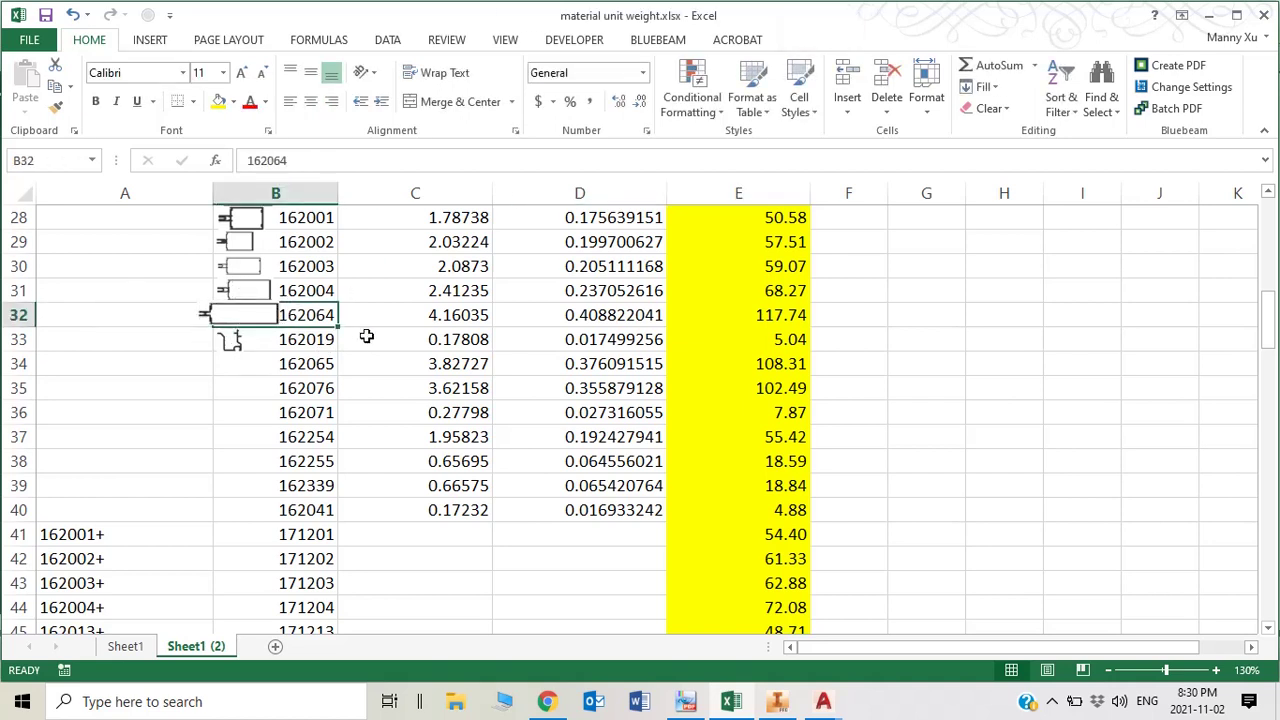
pyautogui.click(482, 314)
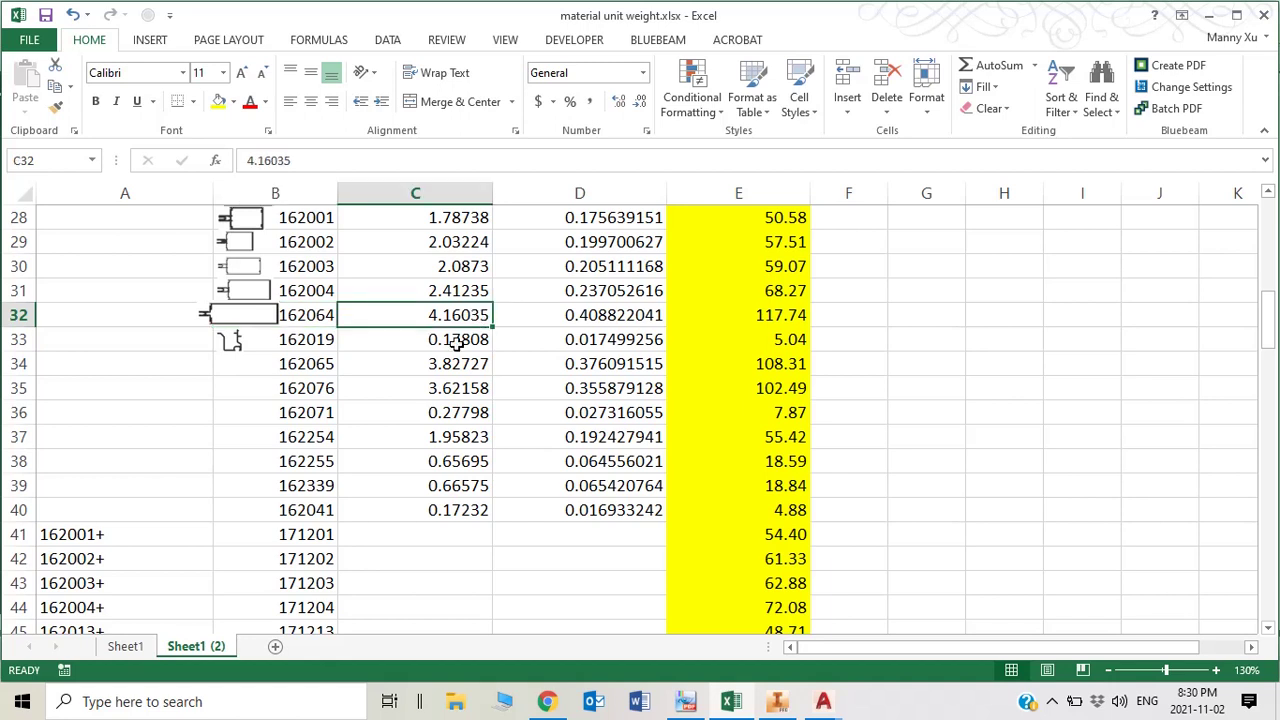
pyautogui.click(823, 701)
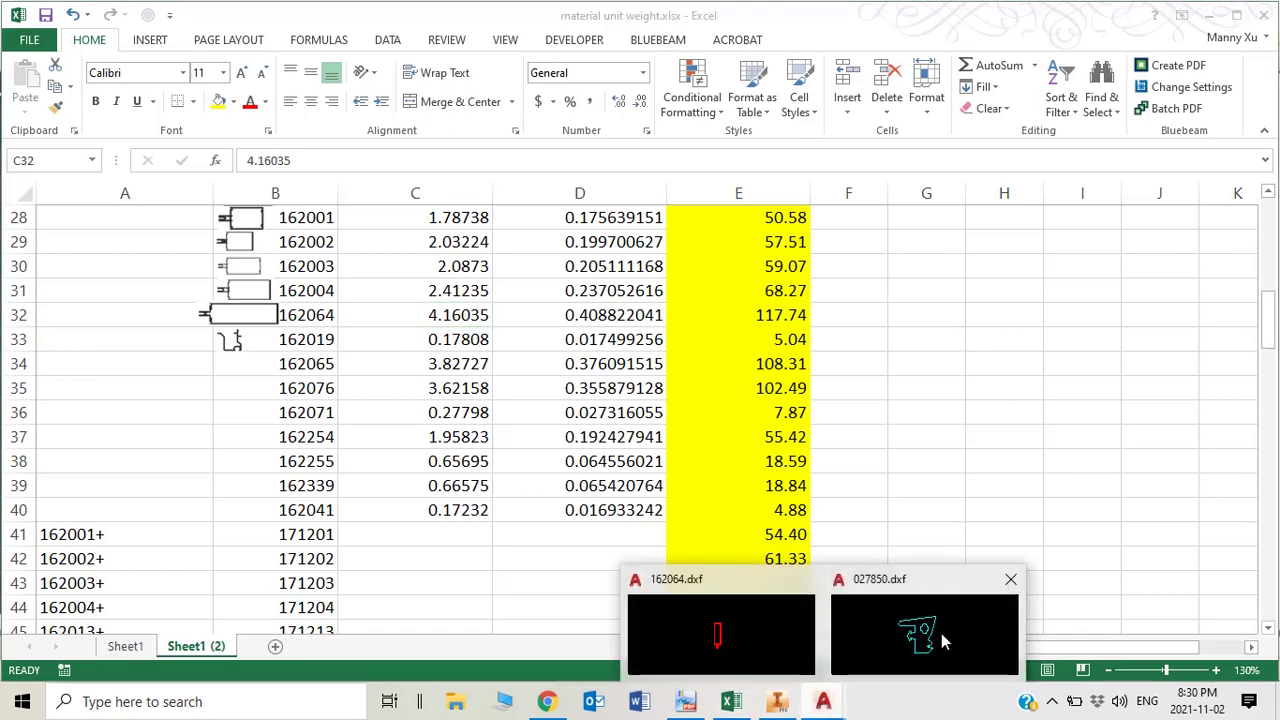
pyautogui.click(777, 701)
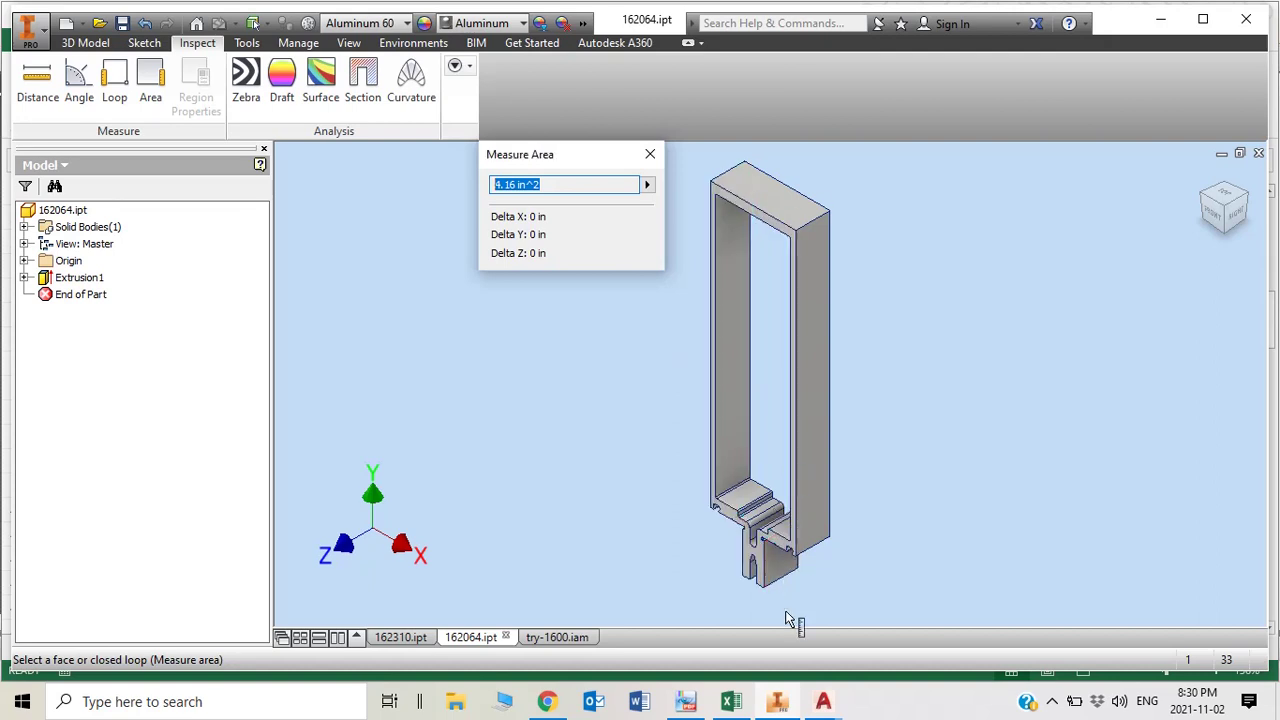
# Bring AutoCAD forward and switch to the 162064.dxf drawing of the mullion outline.
pyautogui.click(825, 703)
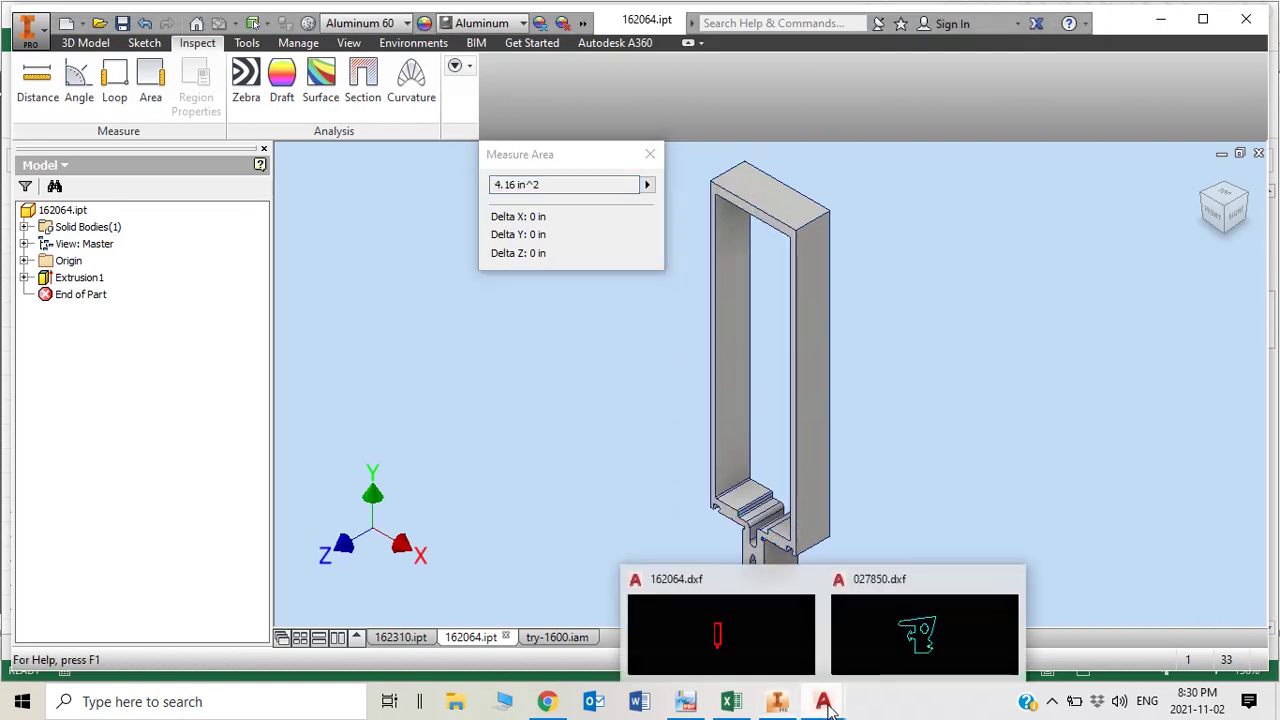
pyautogui.click(892, 636)
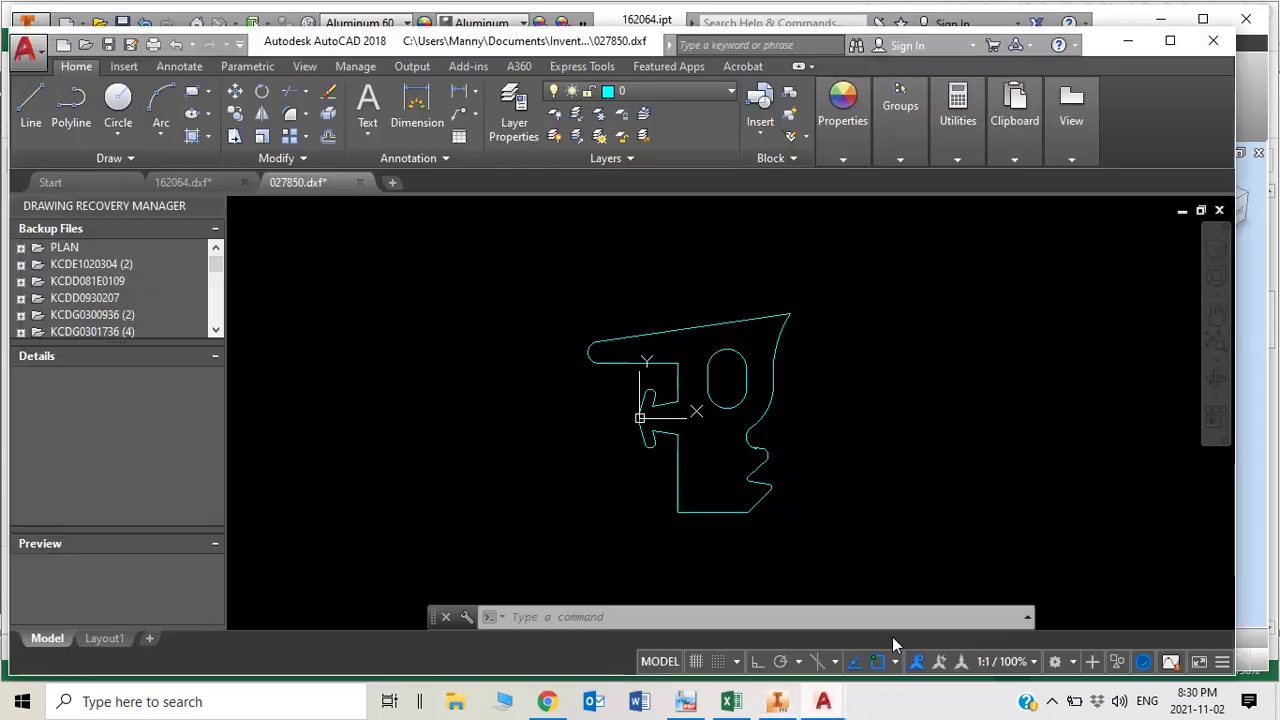
pyautogui.click(190, 186)
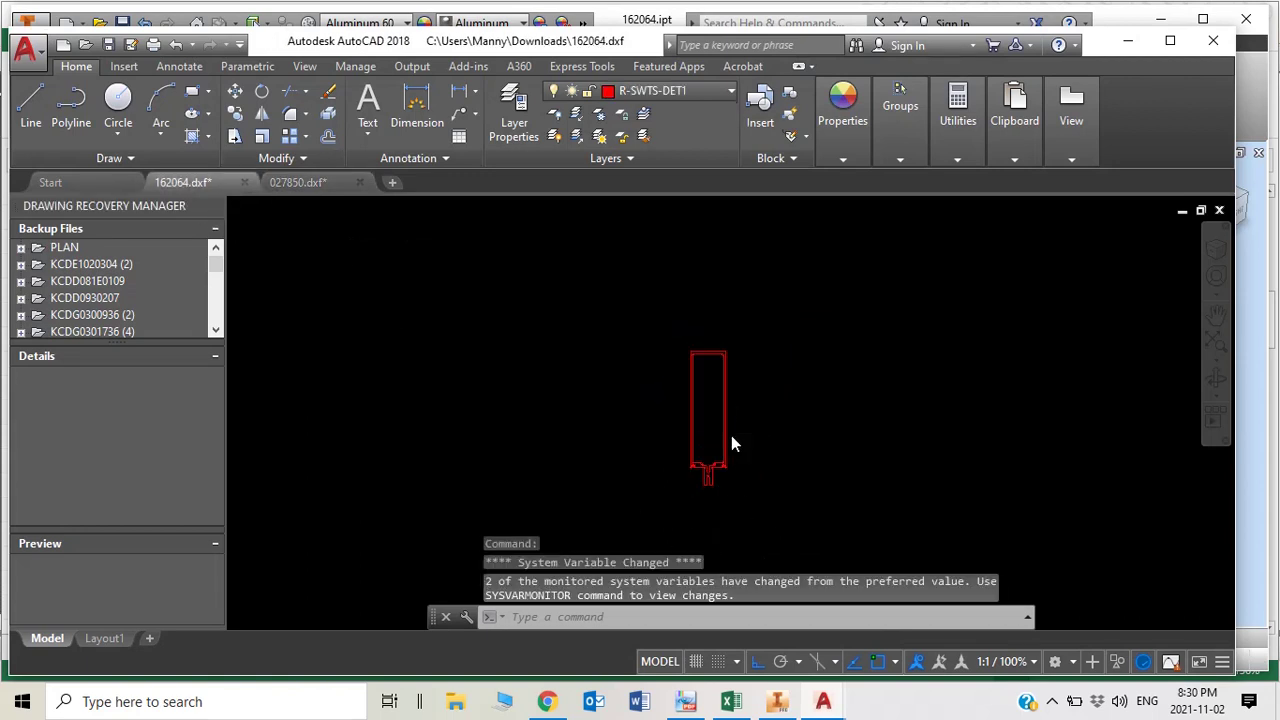
pyautogui.scroll(-1, 630, 423)
pyautogui.scroll(1, 698, 442)
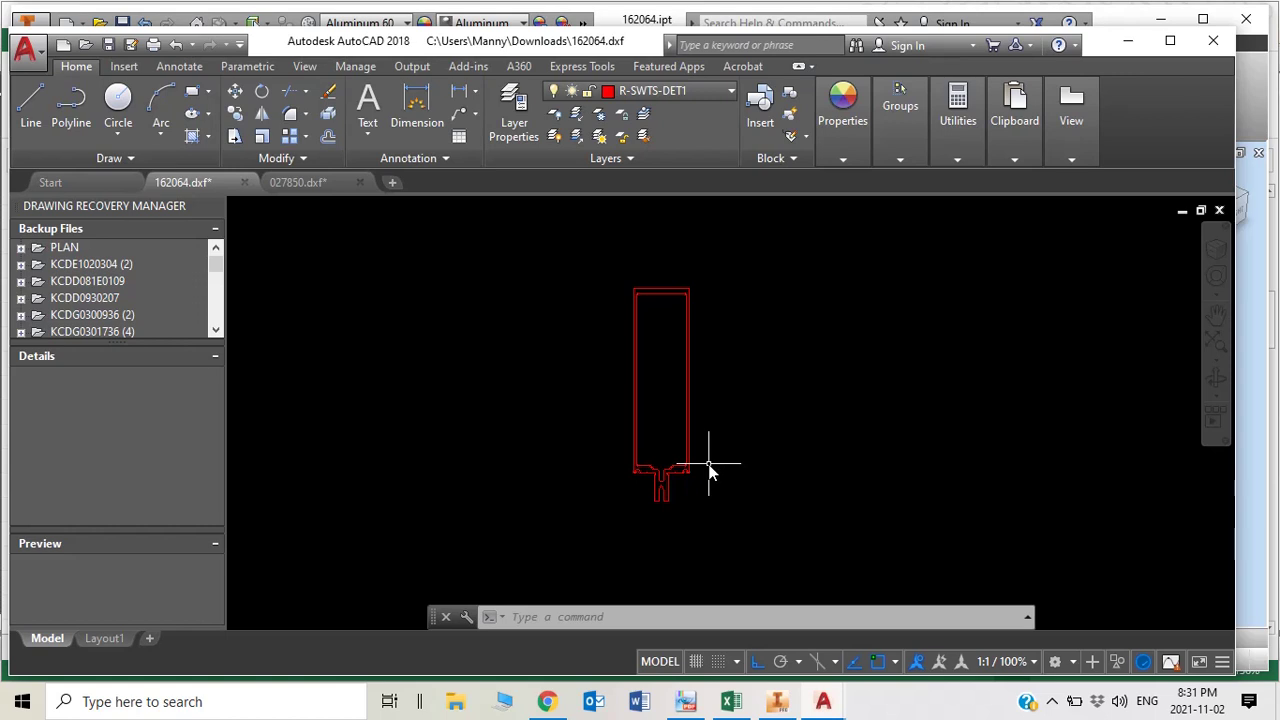
# Try converting the red outline to a region with REG, which creates 0 regions.
pyautogui.write('reg')
pyautogui.press('Return')
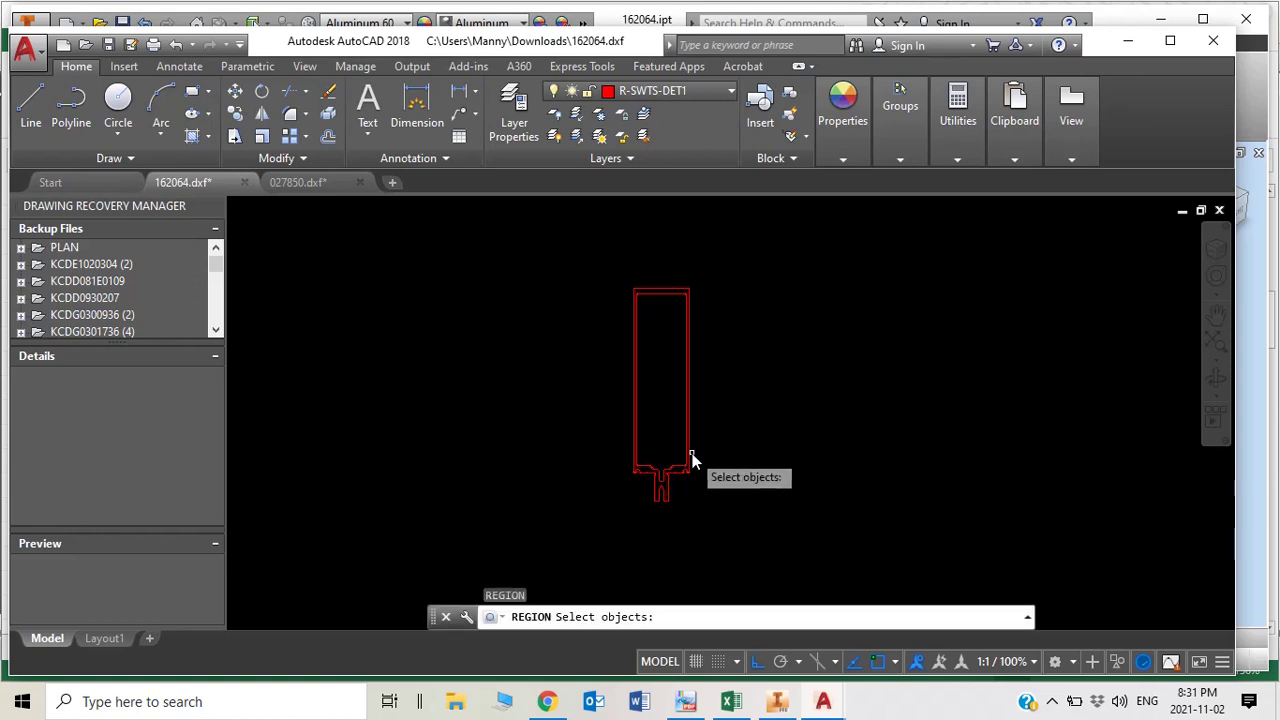
pyautogui.click(691, 454)
pyautogui.press('Return')
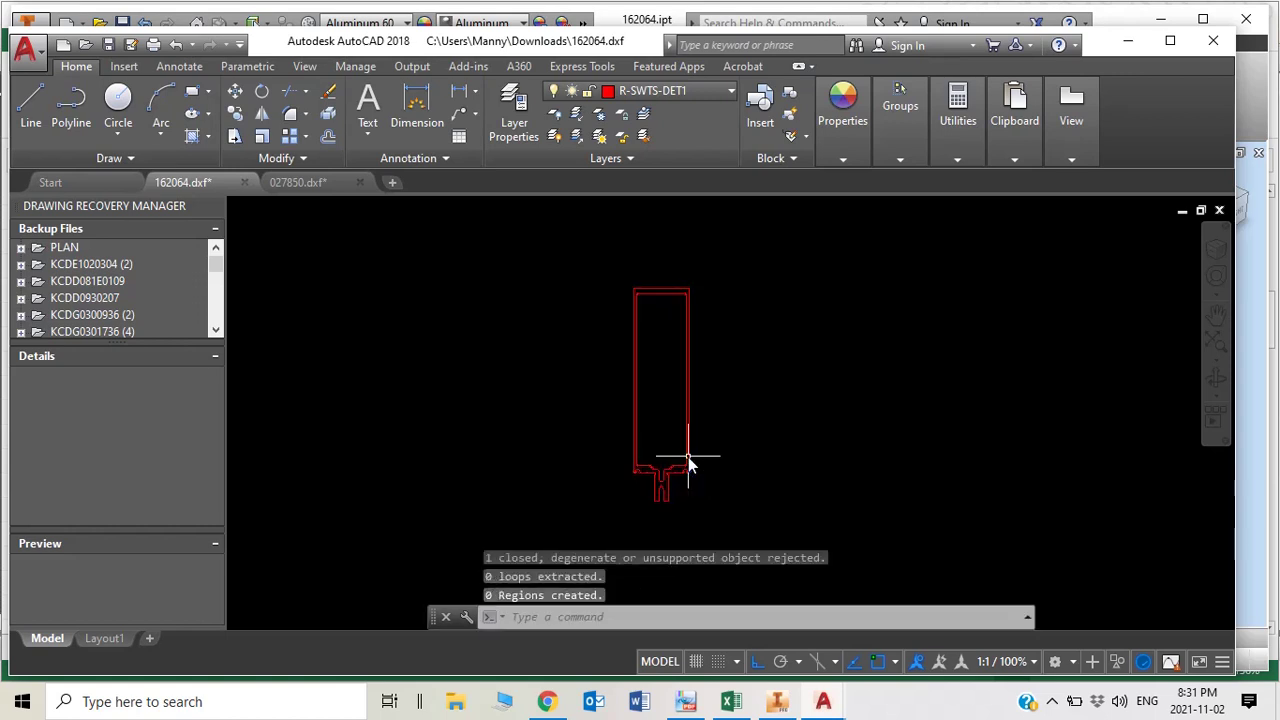
pyautogui.rightClick(688, 457)
pyautogui.press('Escape')
pyautogui.rightClick(689, 457)
pyautogui.press('Escape')
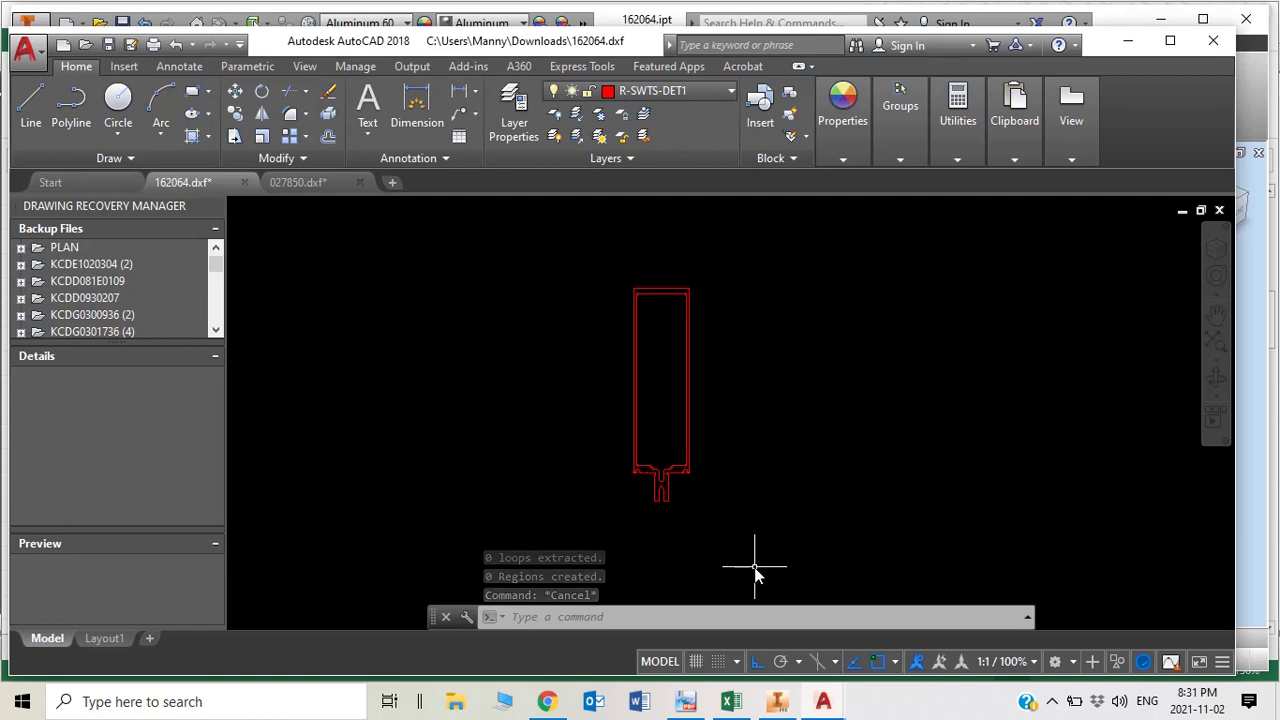
# Start MASSPROP on the mullion outline, cancelling the stray selection.
pyautogui.write('massprop')
pyautogui.press('Return')
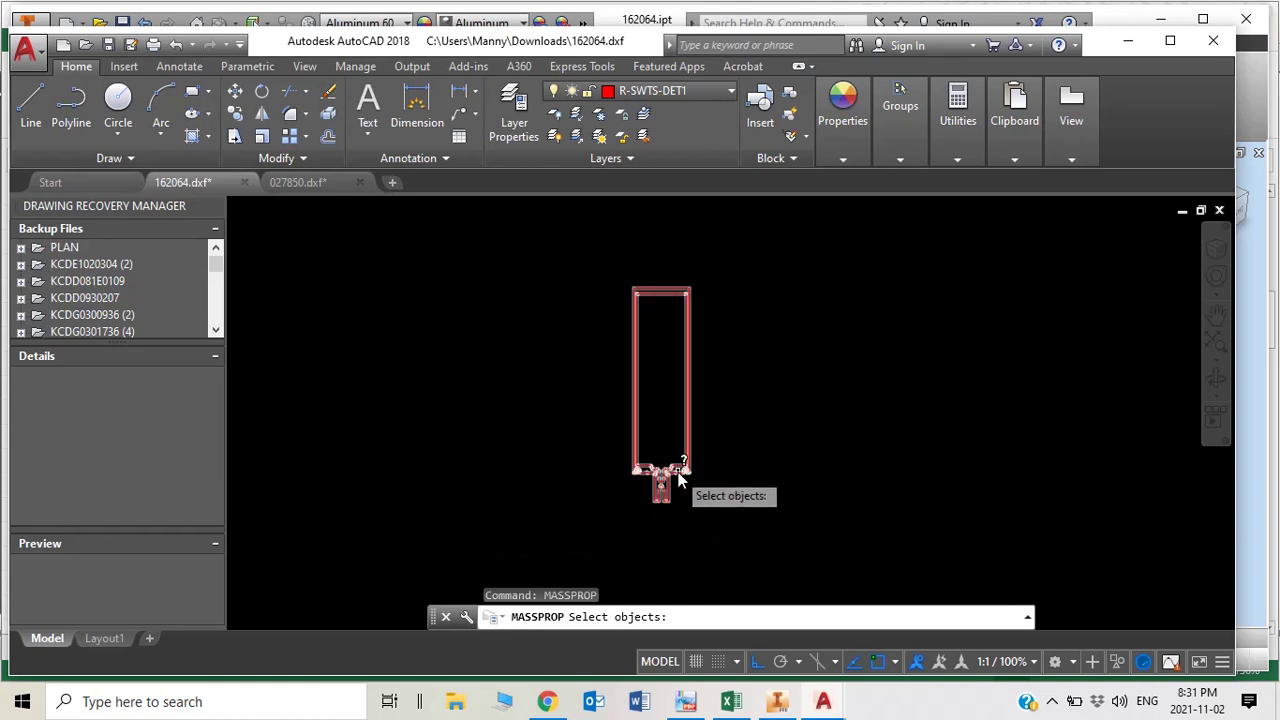
pyautogui.rightClick(737, 562)
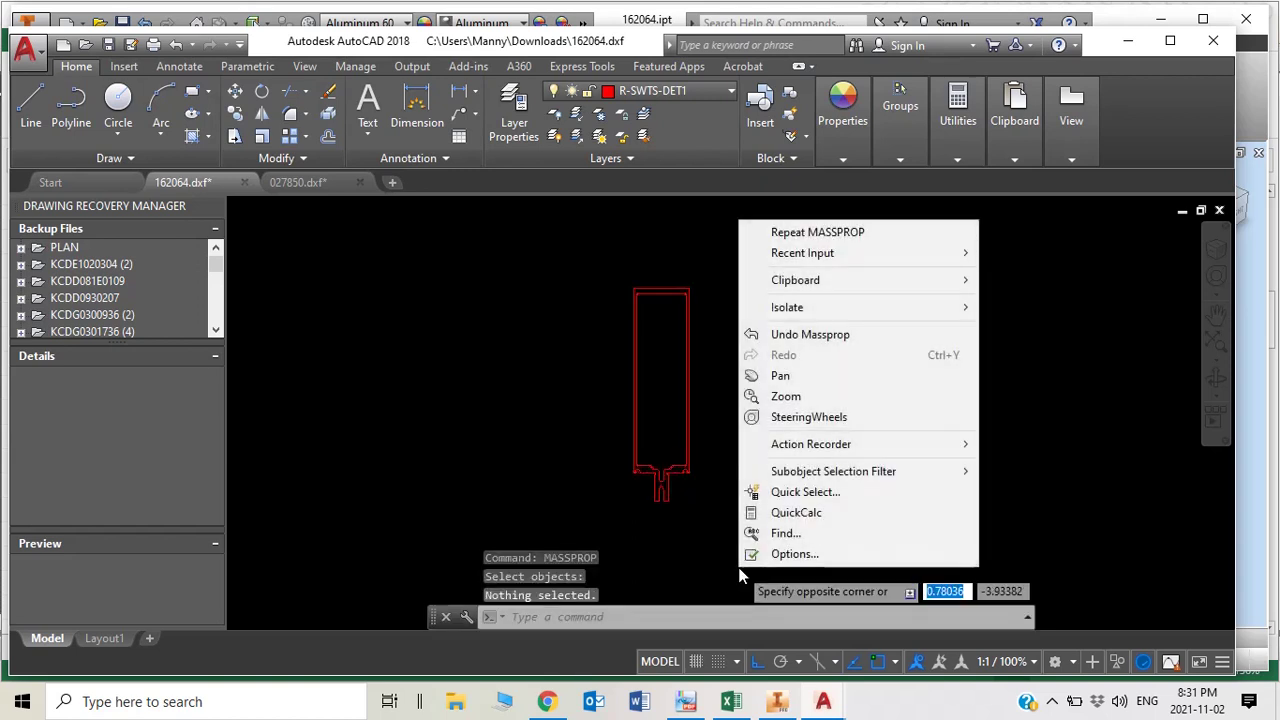
pyautogui.click(700, 467)
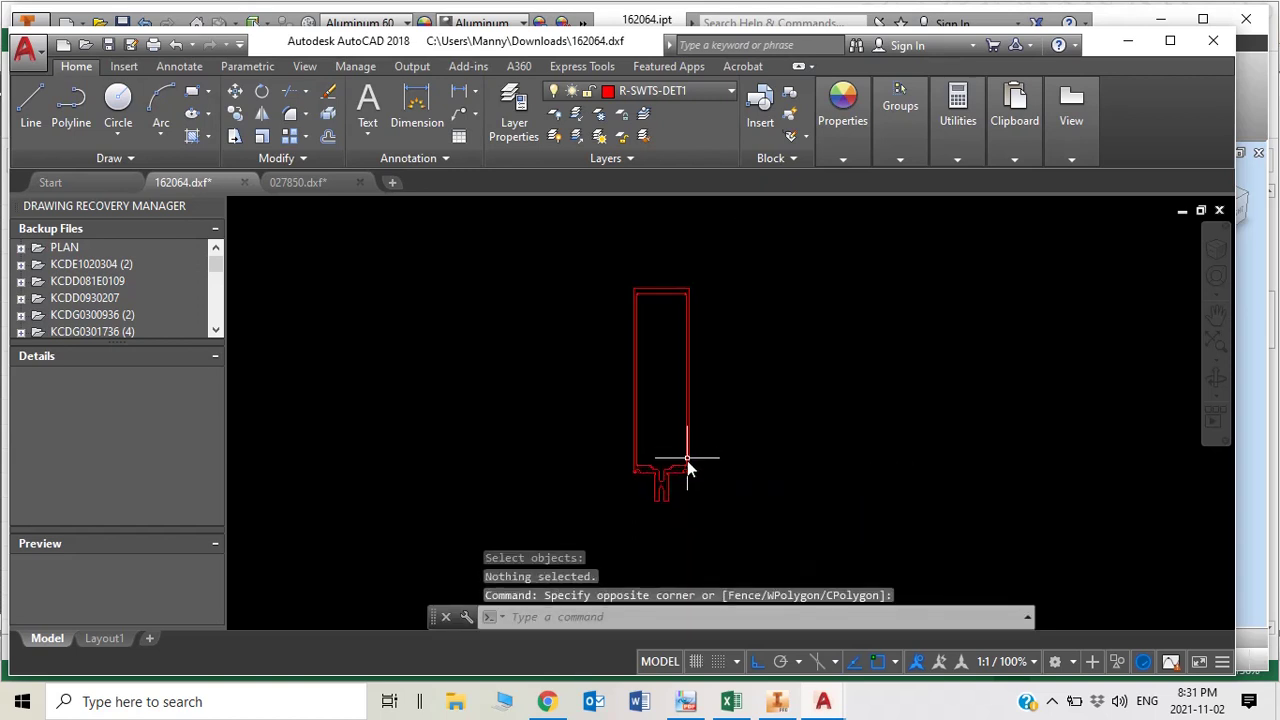
pyautogui.press('Escape')
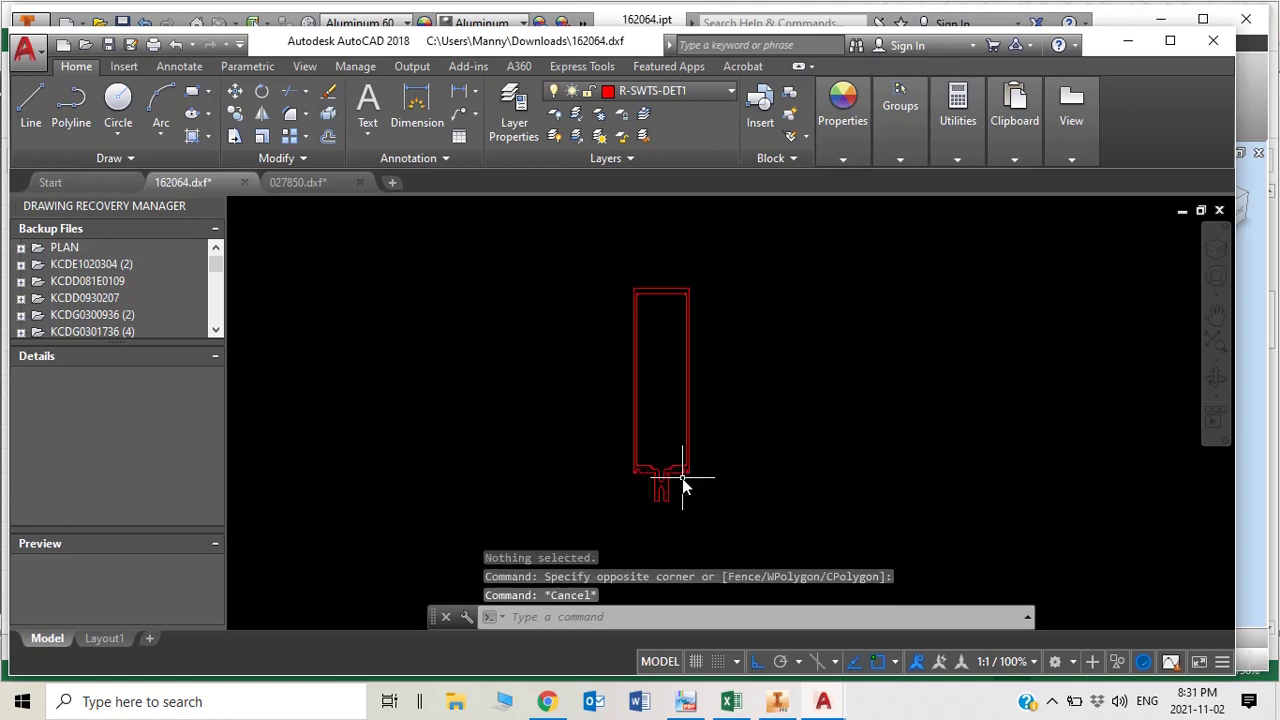
# Run MASSPROP on profile 162064 to list its mass properties.
pyautogui.write('MASSProp')
pyautogui.press('Return')
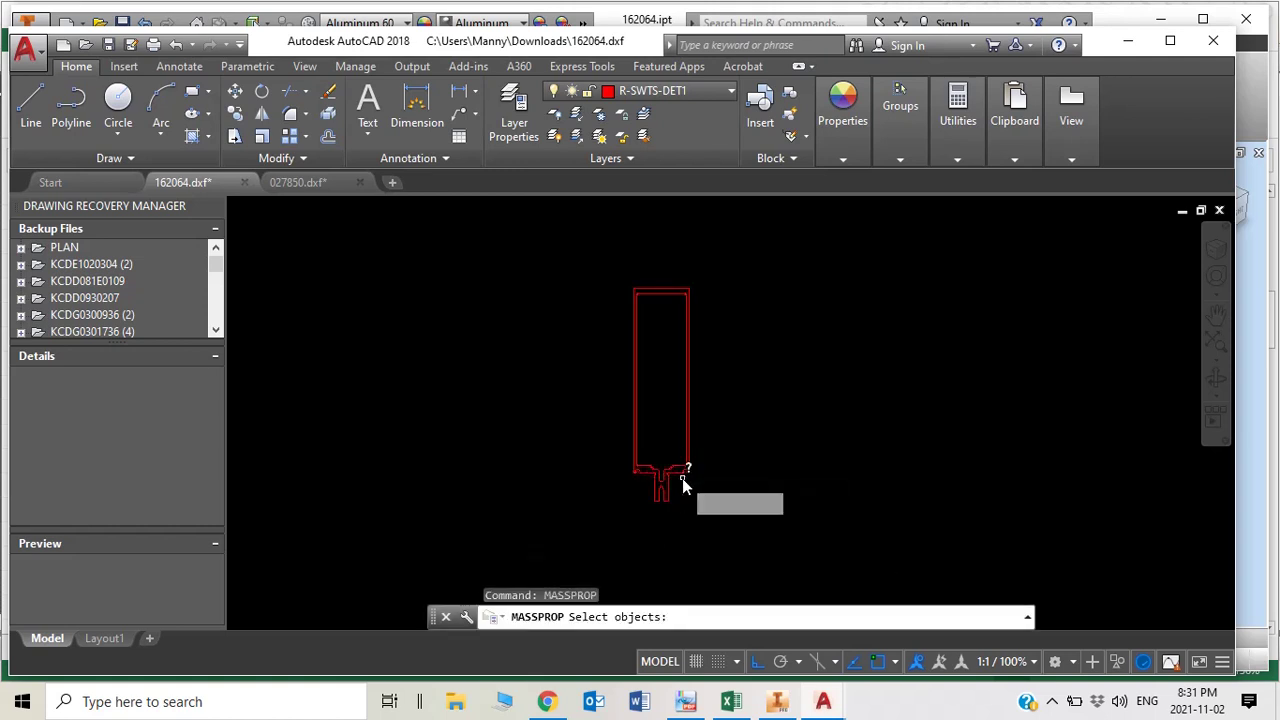
pyautogui.click(686, 477)
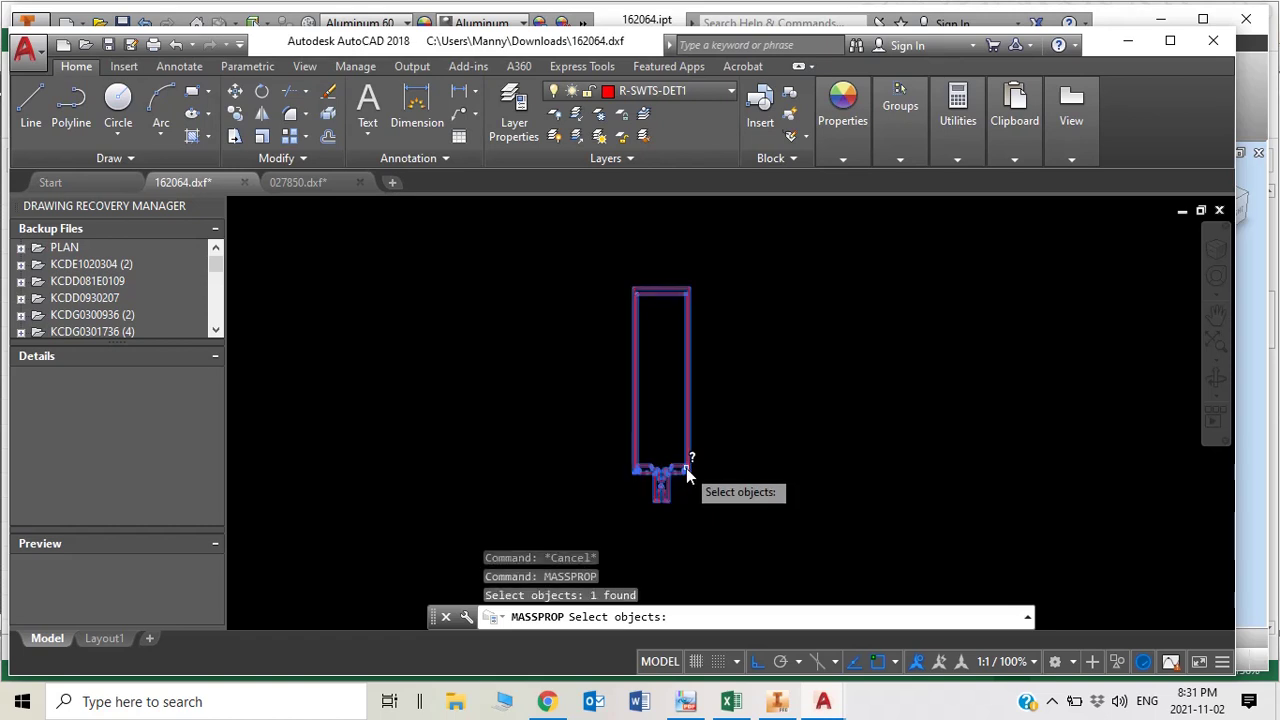
pyautogui.press('Return')
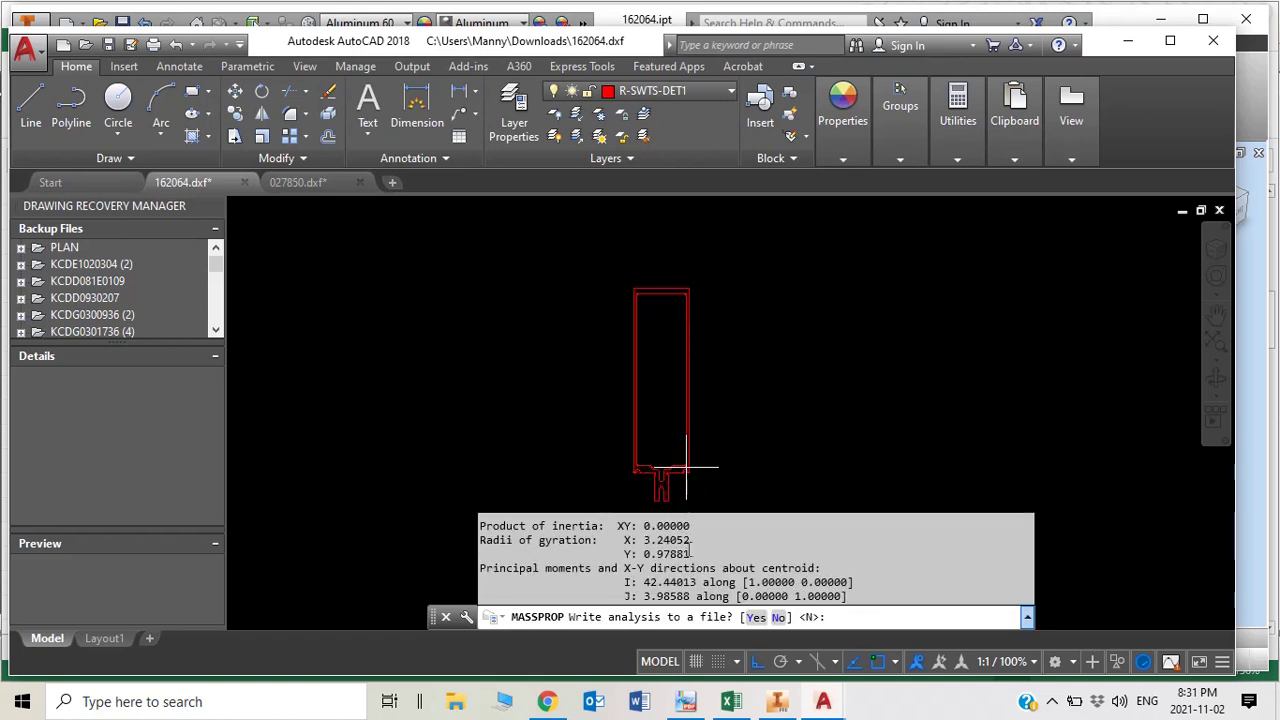
# Copy the 4.16035 area value from the command history and return to the Excel workbook.
pyautogui.scroll(6, 688, 548)
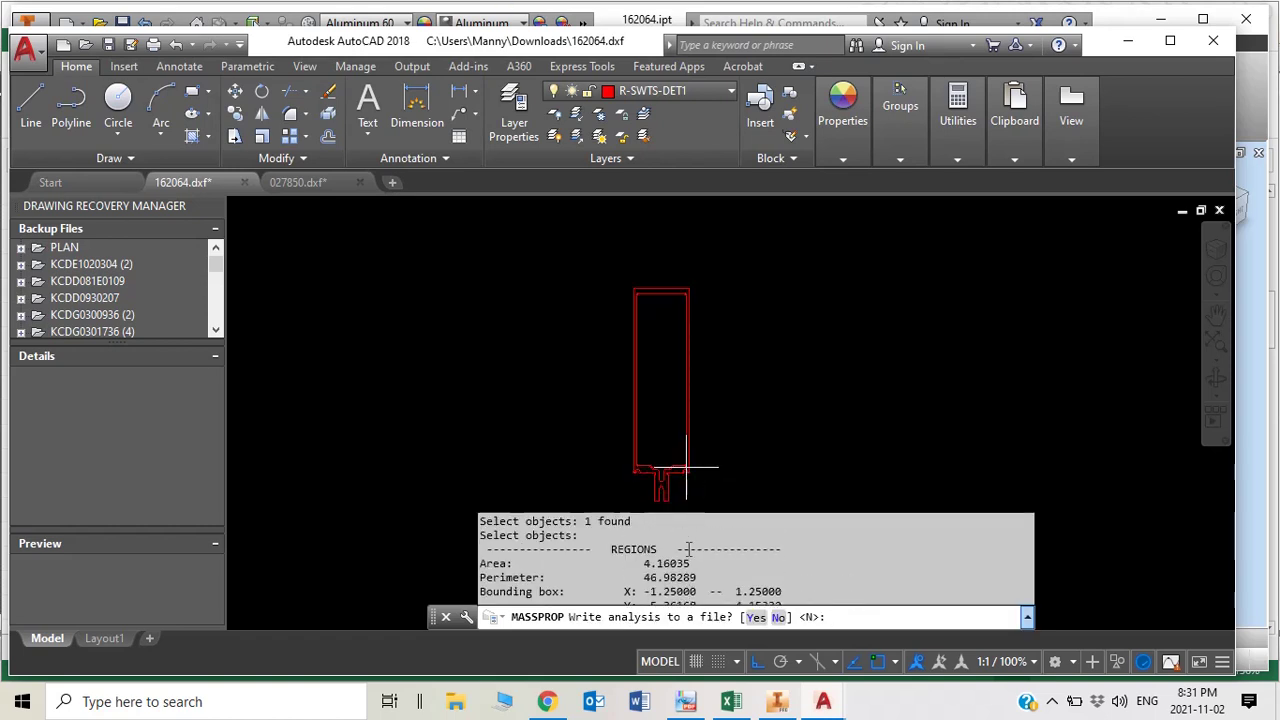
pyautogui.scroll(5, 688, 548)
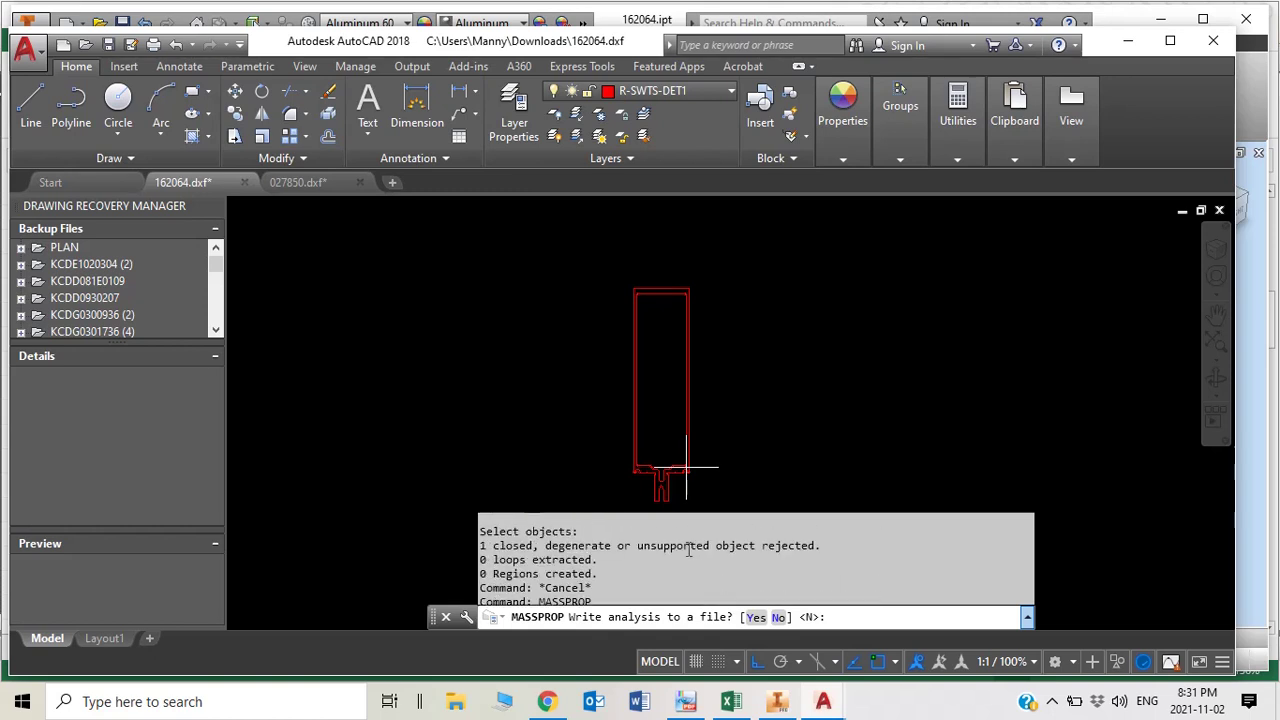
pyautogui.scroll(-10, 688, 553)
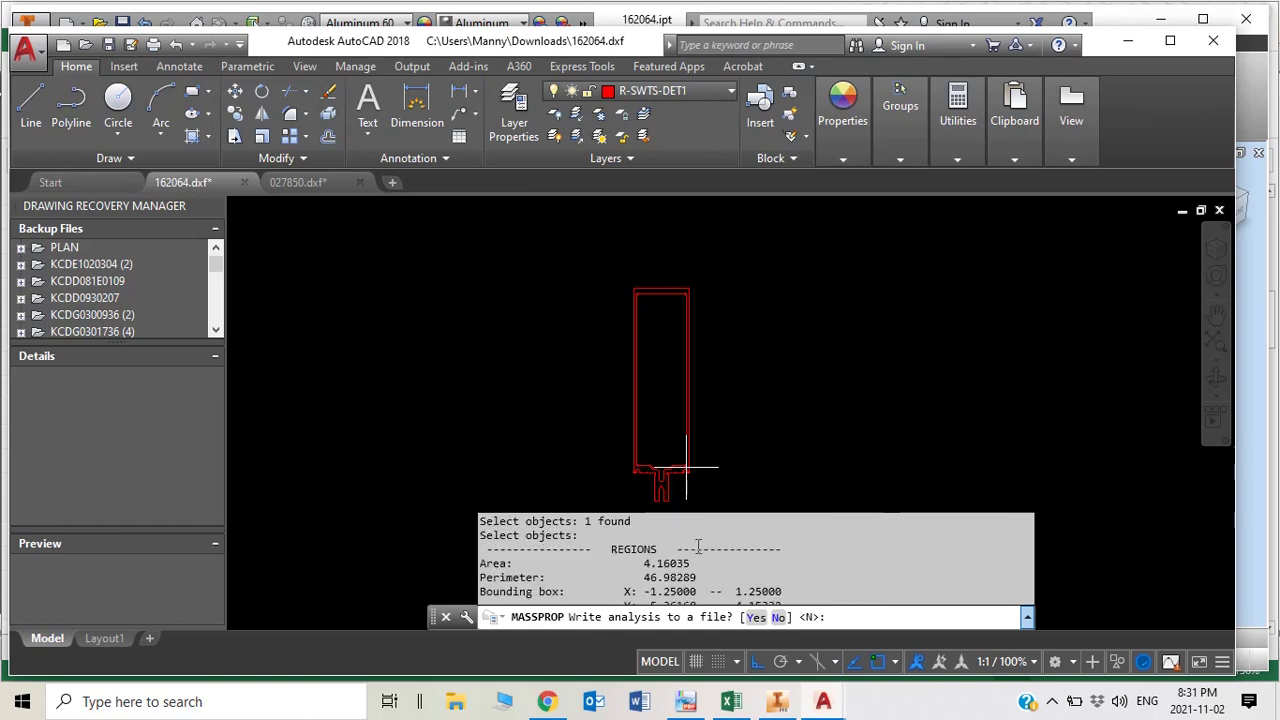
pyautogui.scroll(1, 700, 548)
pyautogui.moveTo(481, 564); pyautogui.dragTo(703, 565)
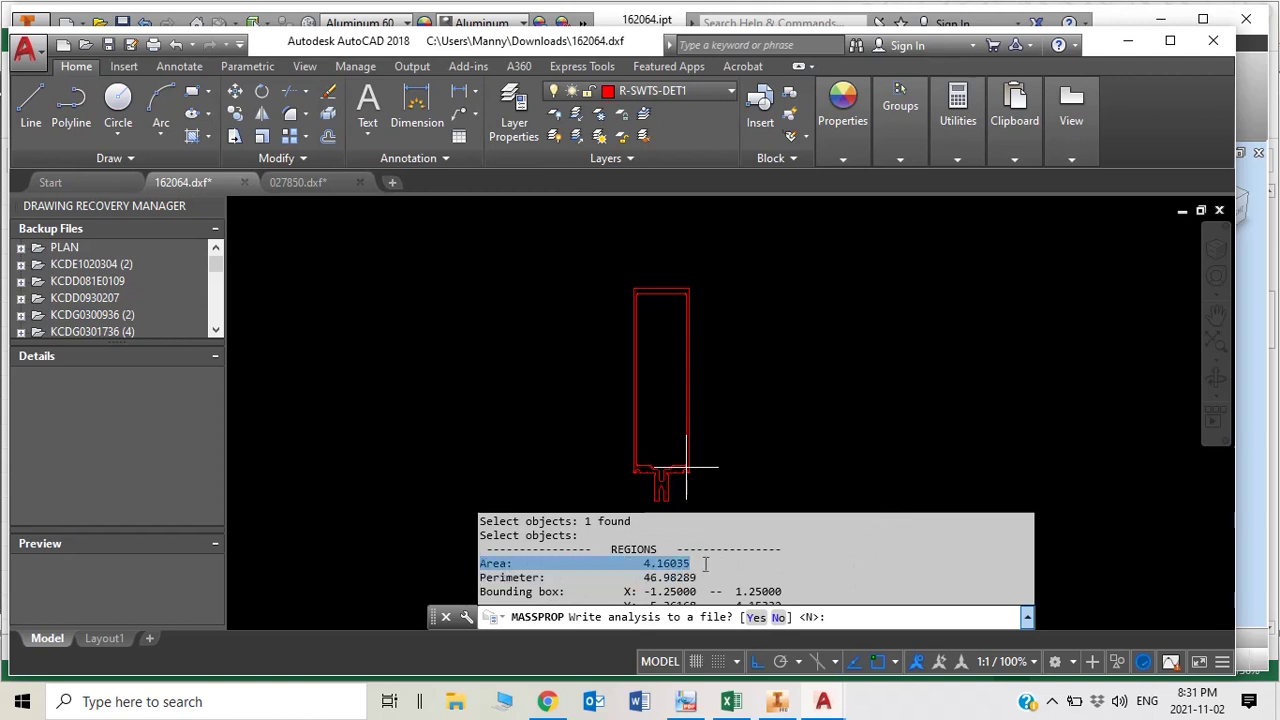
pyautogui.hotkey('ctrl', 'c')
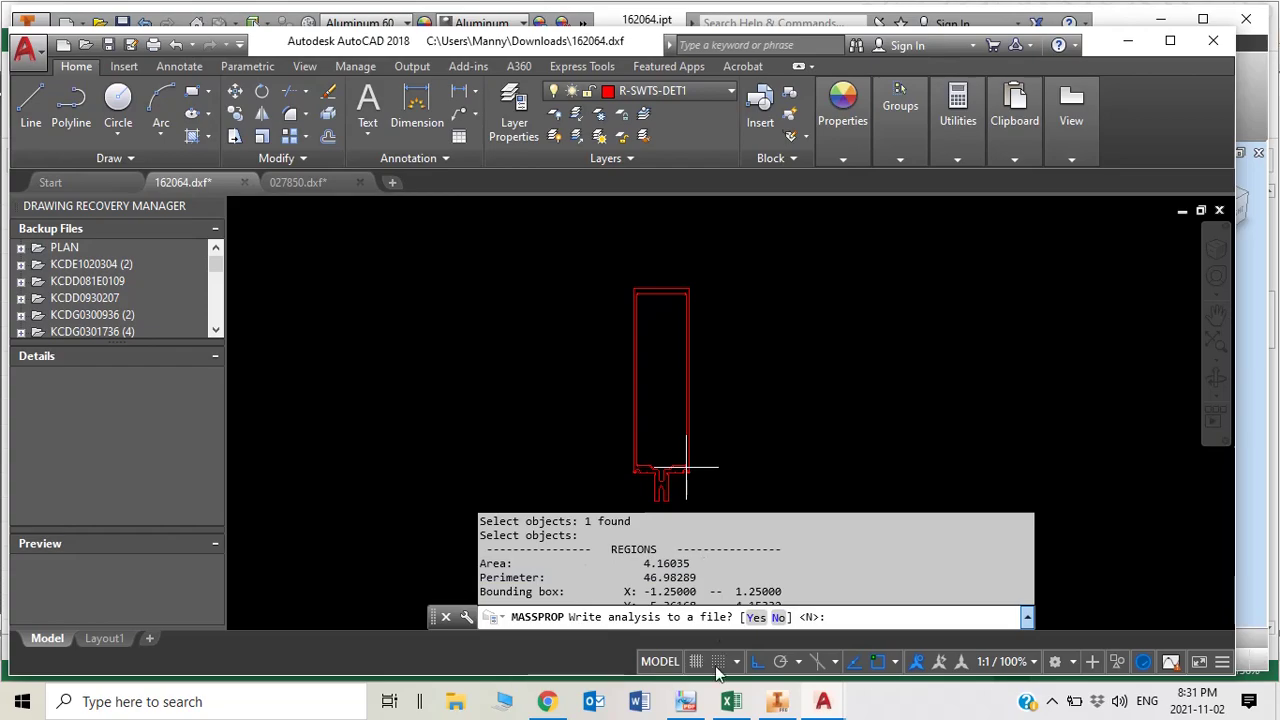
pyautogui.click(731, 701)
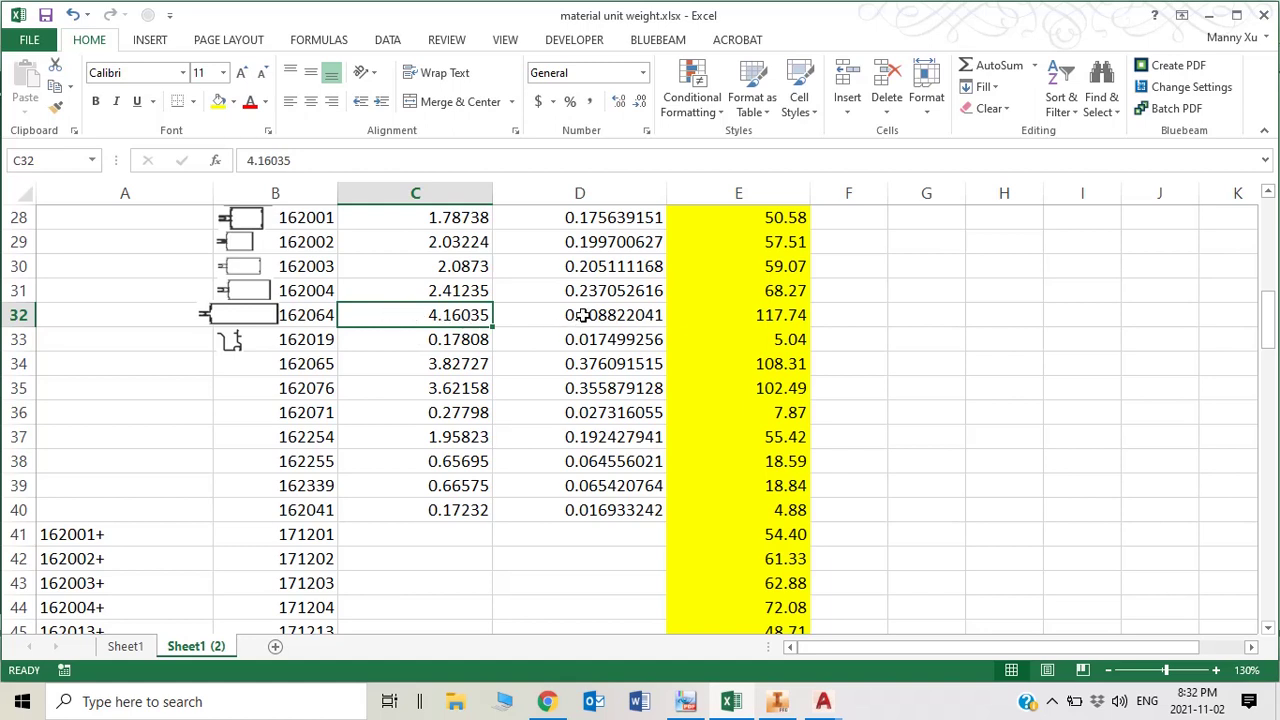
pyautogui.scroll(9, 583, 315)
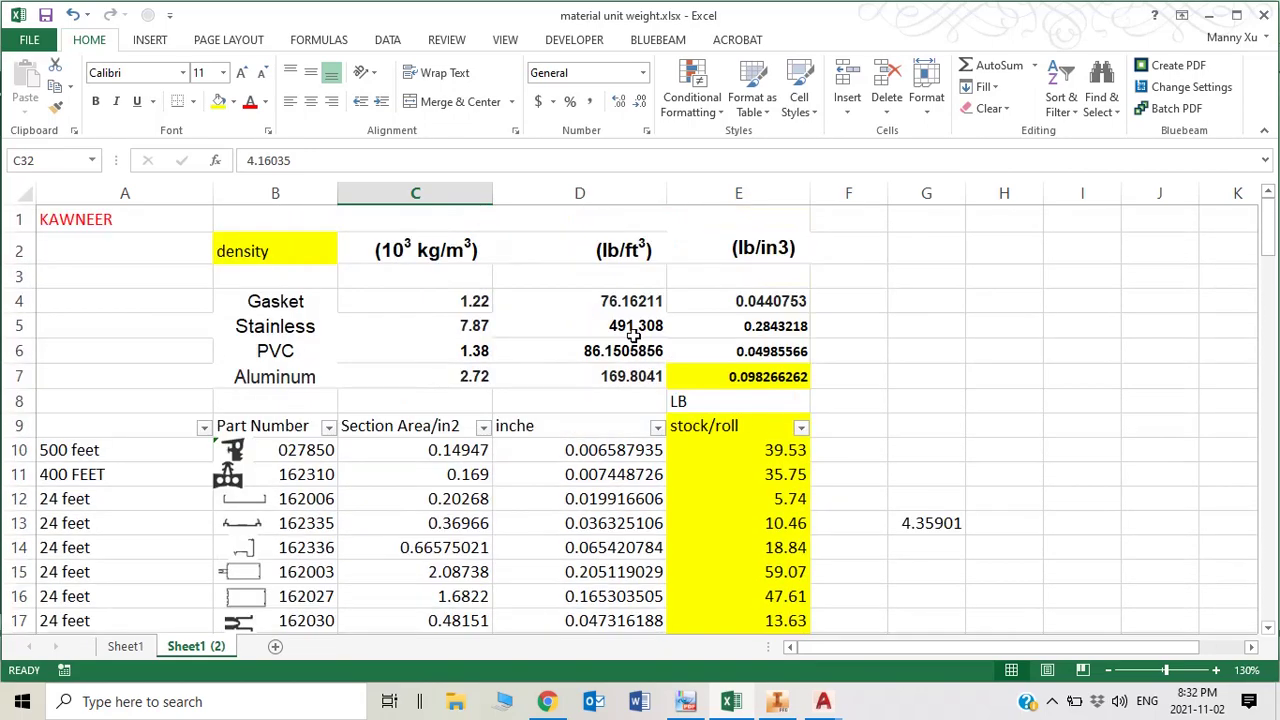
pyautogui.click(780, 378)
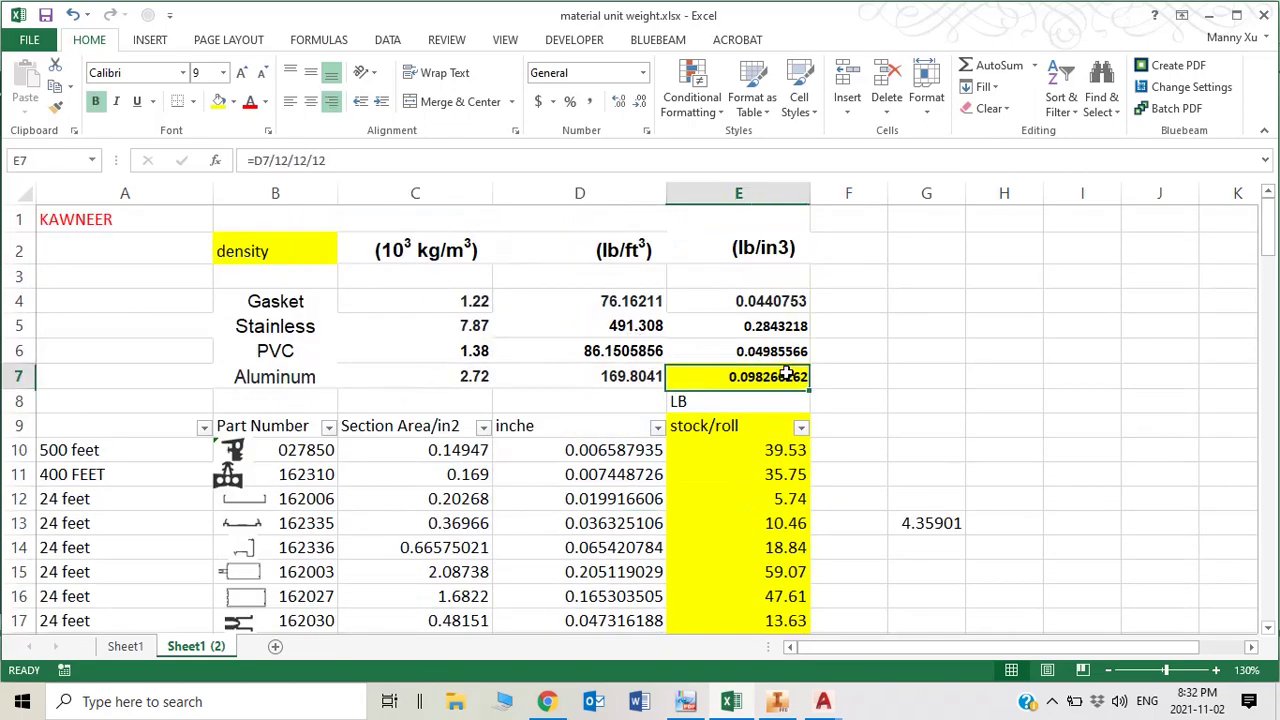
pyautogui.scroll(-3, 787, 371)
pyautogui.scroll(-6, 787, 371)
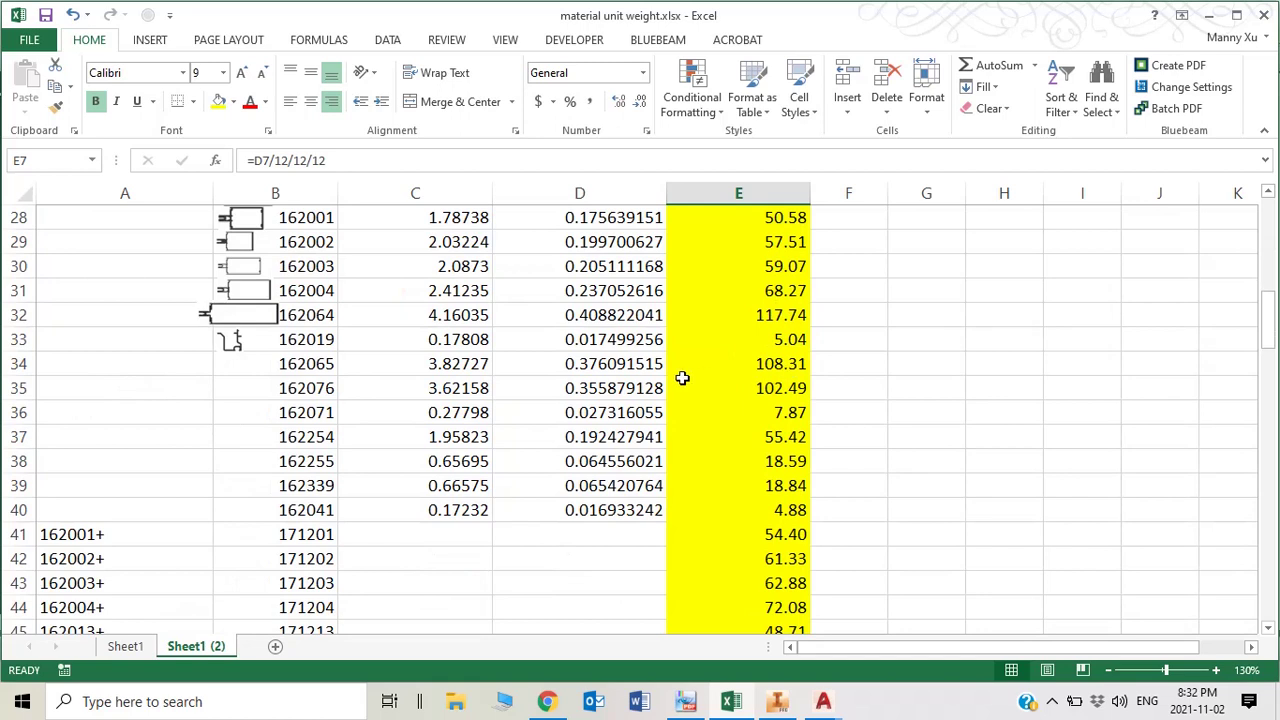
pyautogui.click(624, 315)
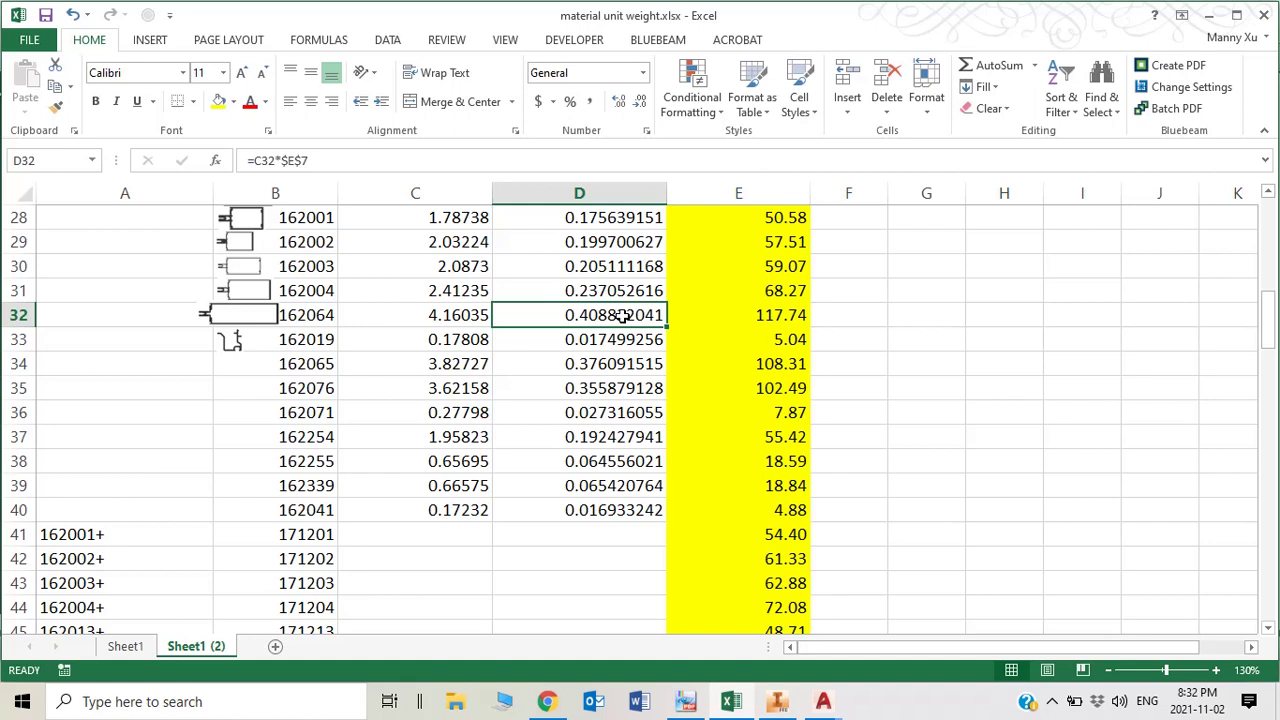
pyautogui.click(733, 313)
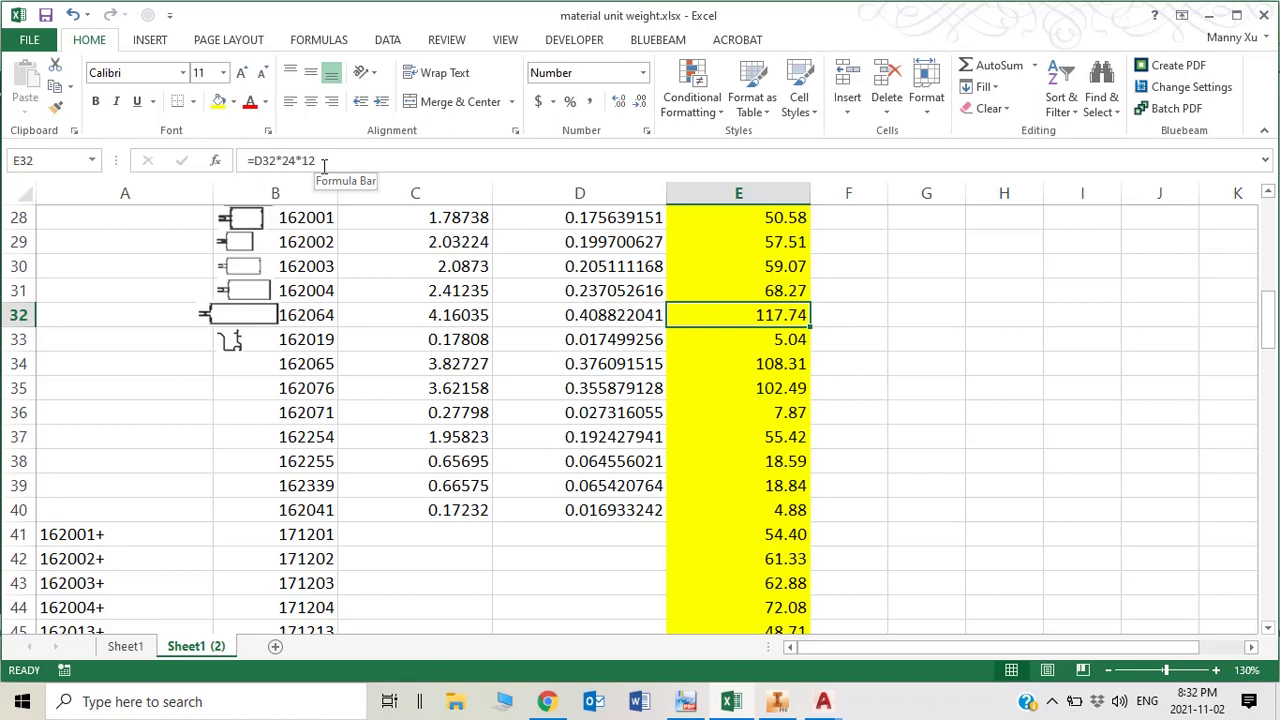
pyautogui.click(607, 315)
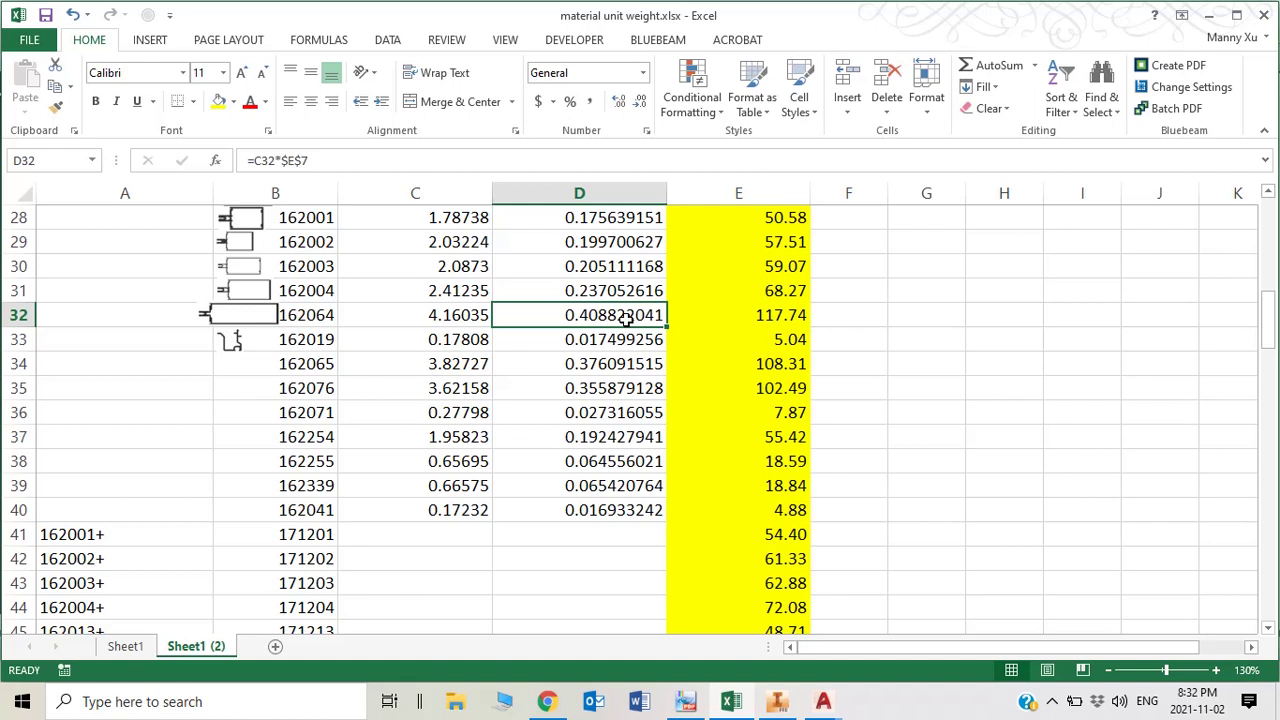
pyautogui.click(778, 313)
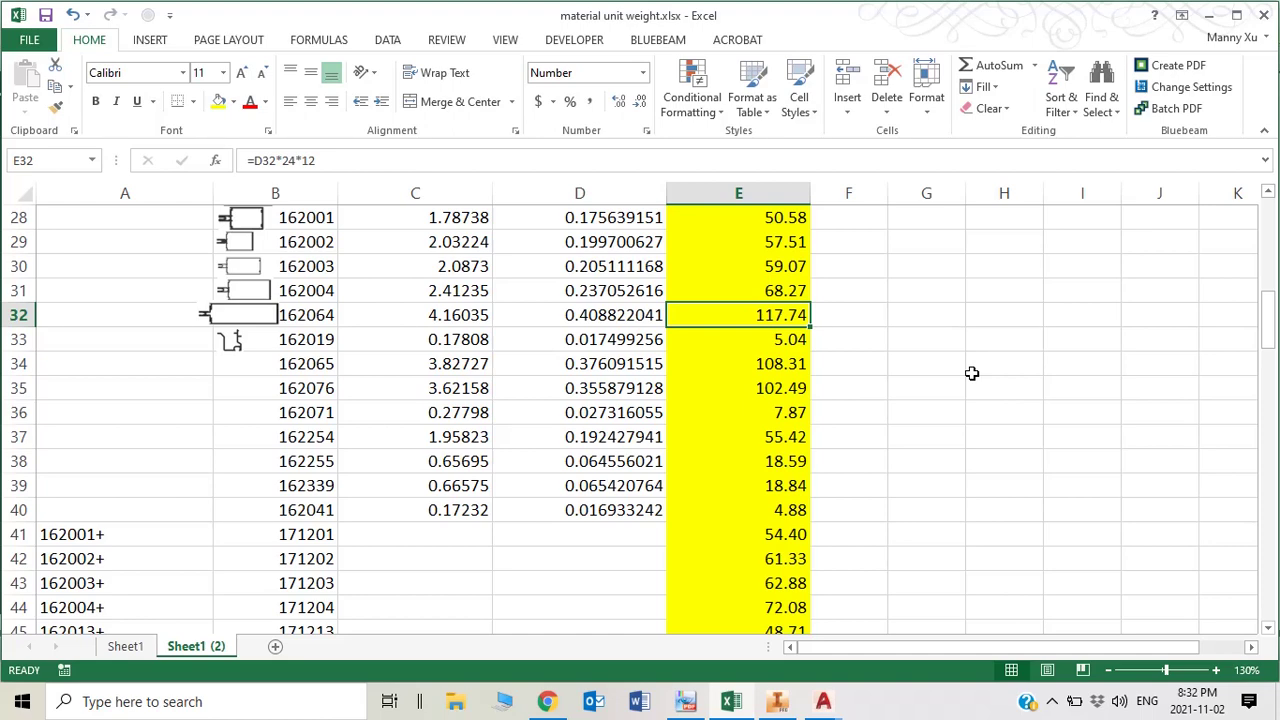
pyautogui.scroll(8, 677, 374)
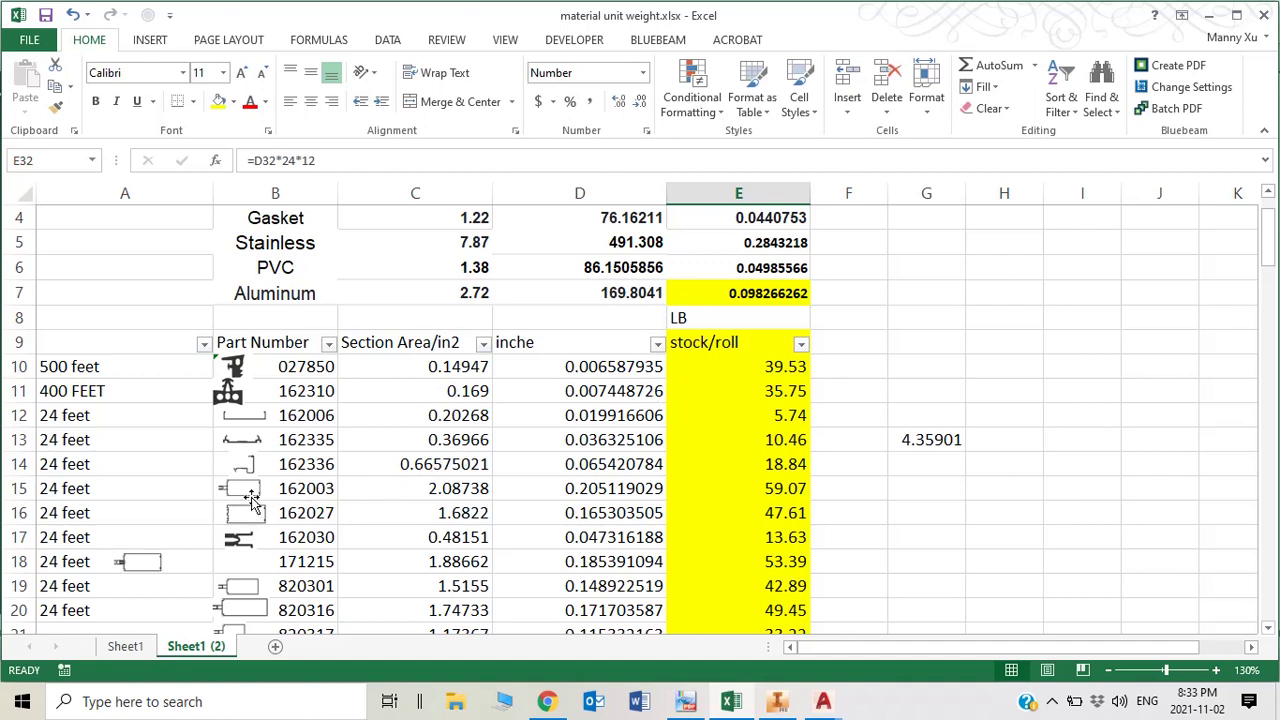
# Review part 162003's row 15 section area, per-inch weight and E15 stock weight, then bring up the catalog PDF.
pyautogui.click(300, 482)
pyautogui.click(456, 490)
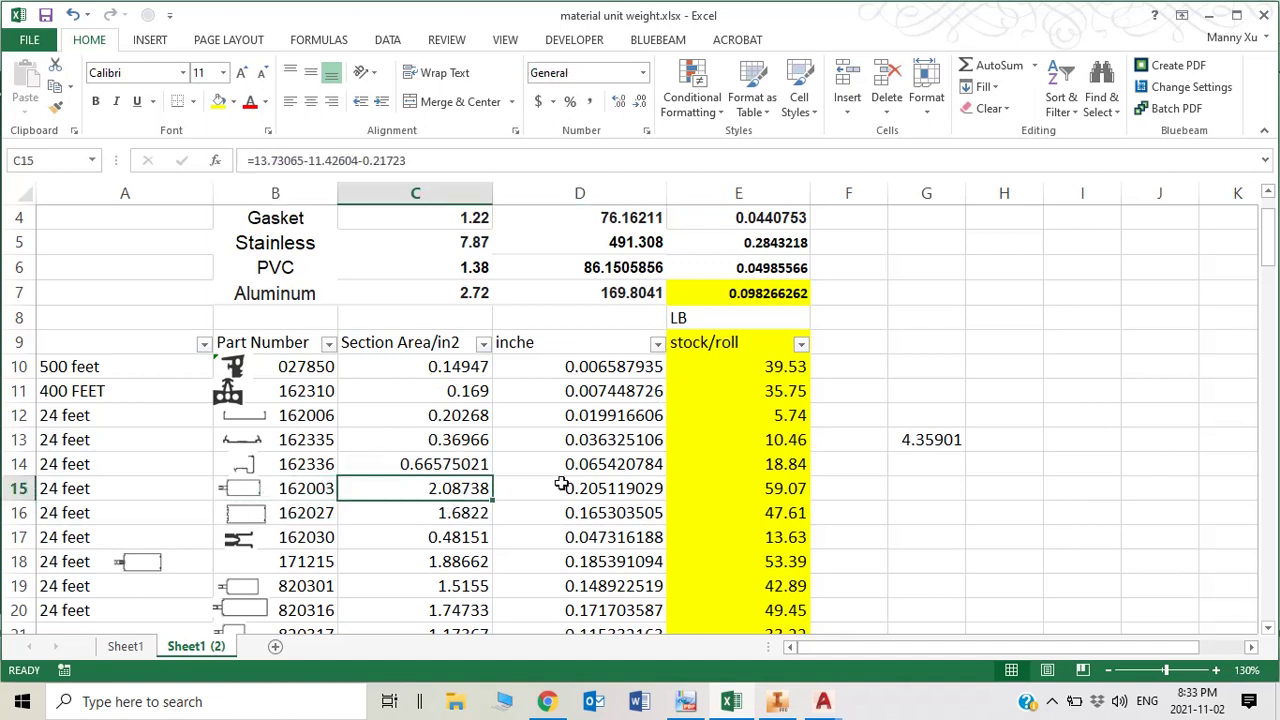
pyautogui.click(563, 485)
pyautogui.click(708, 487)
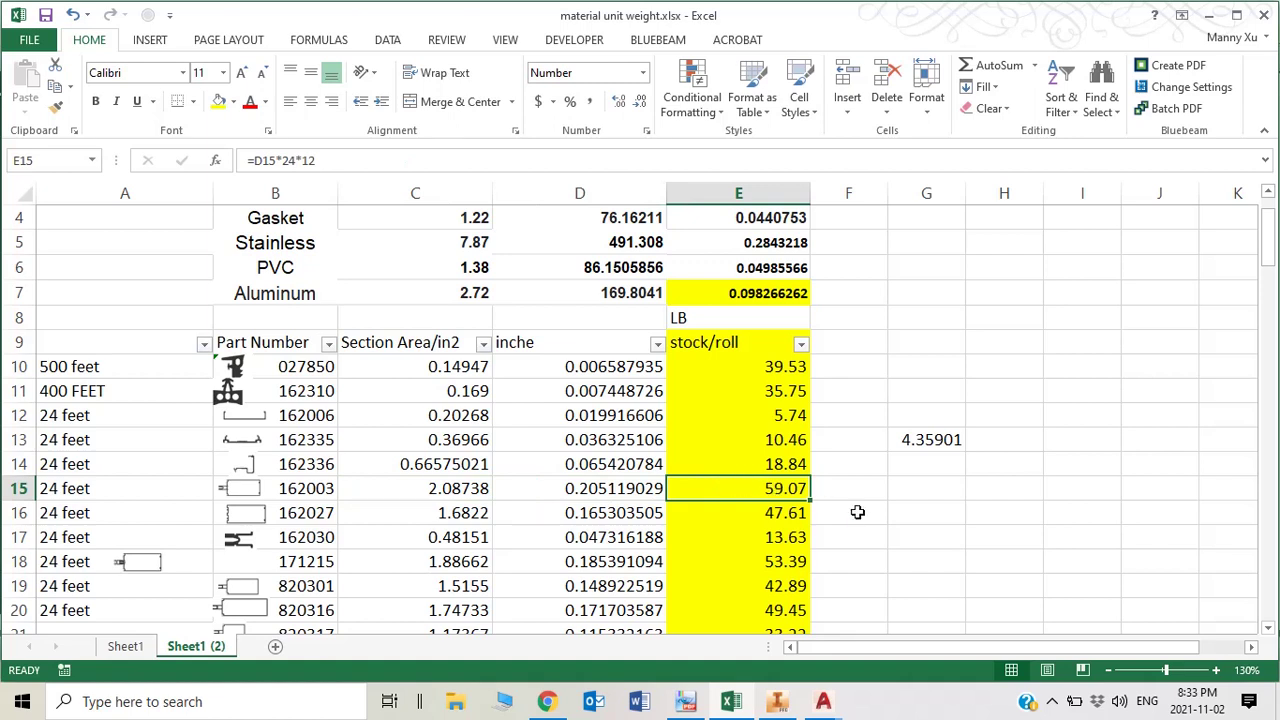
pyautogui.click(338, 492)
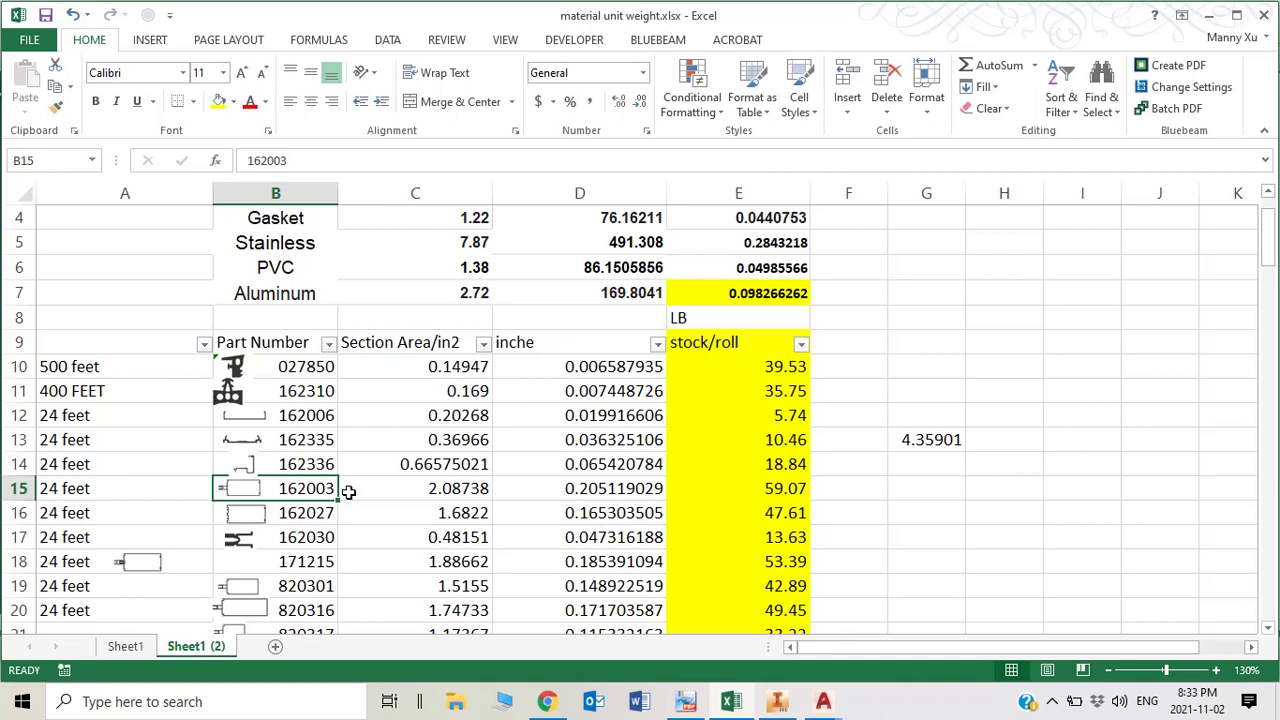
pyautogui.click(772, 488)
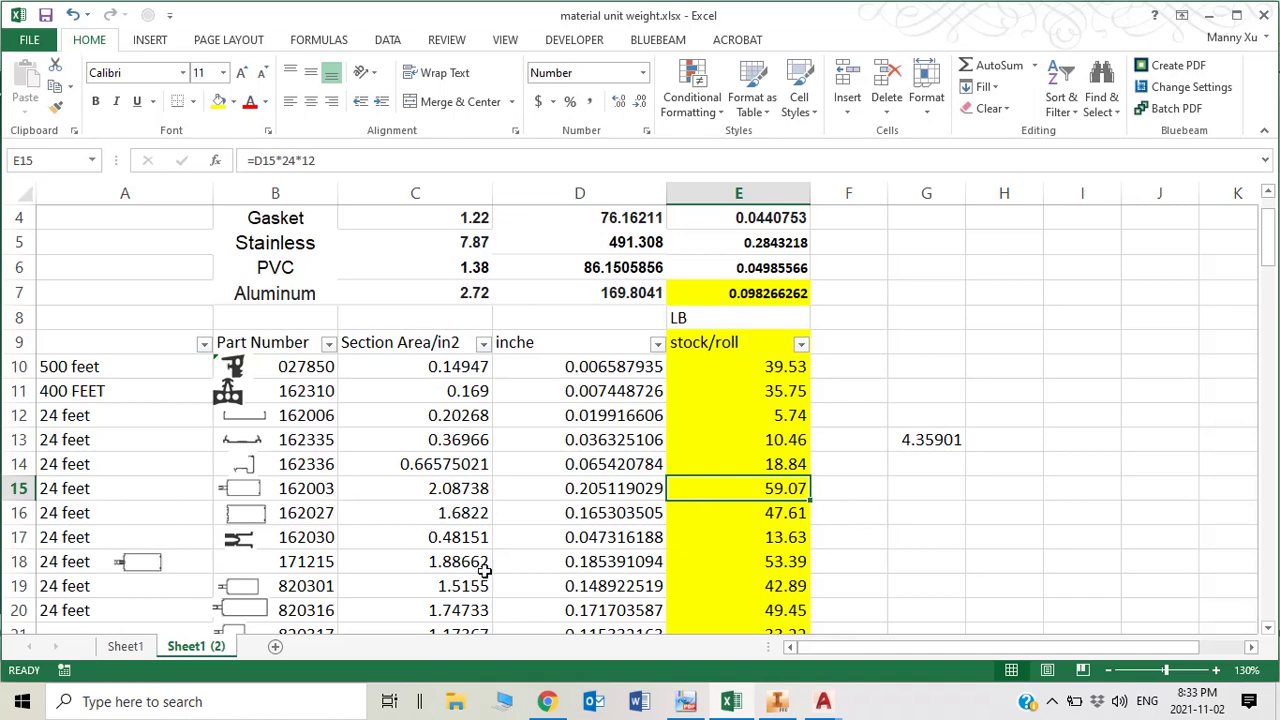
pyautogui.click(685, 701)
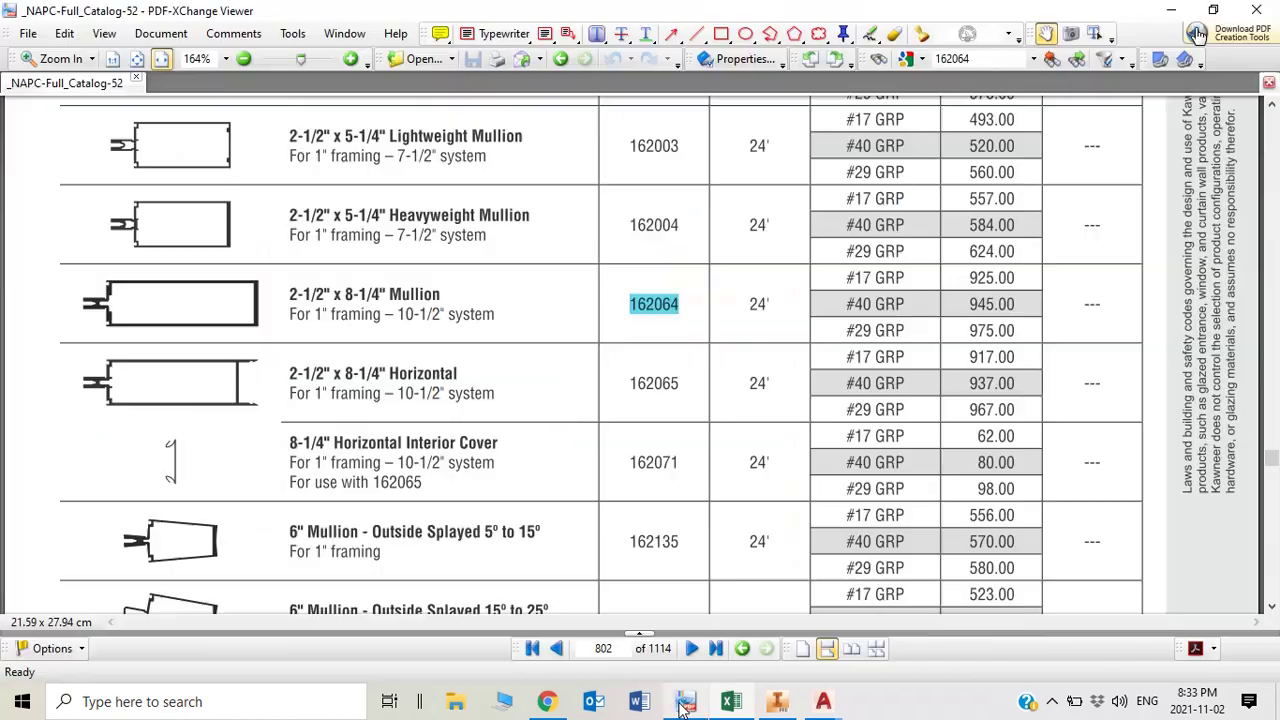
# Search the catalog for part 162003 and pan to show the rows above it.
pyautogui.click(976, 58)
pyautogui.write('162')
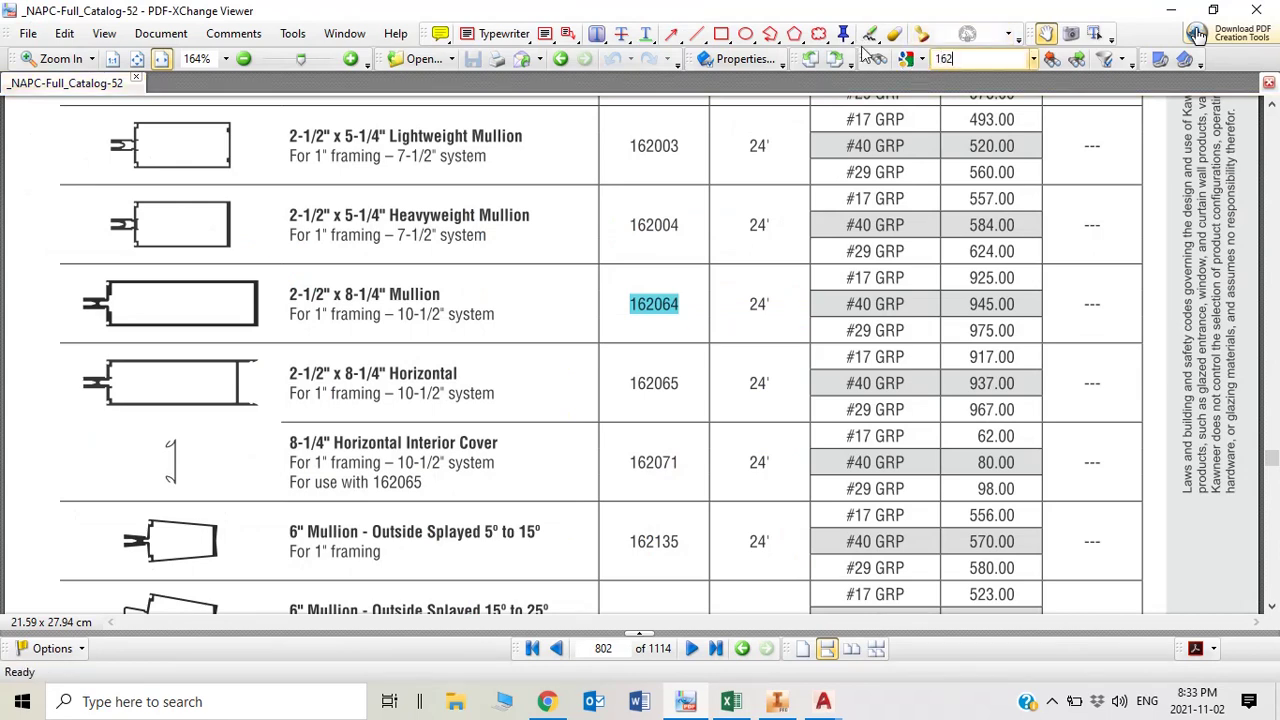
pyautogui.write('003')
pyautogui.press('Return')
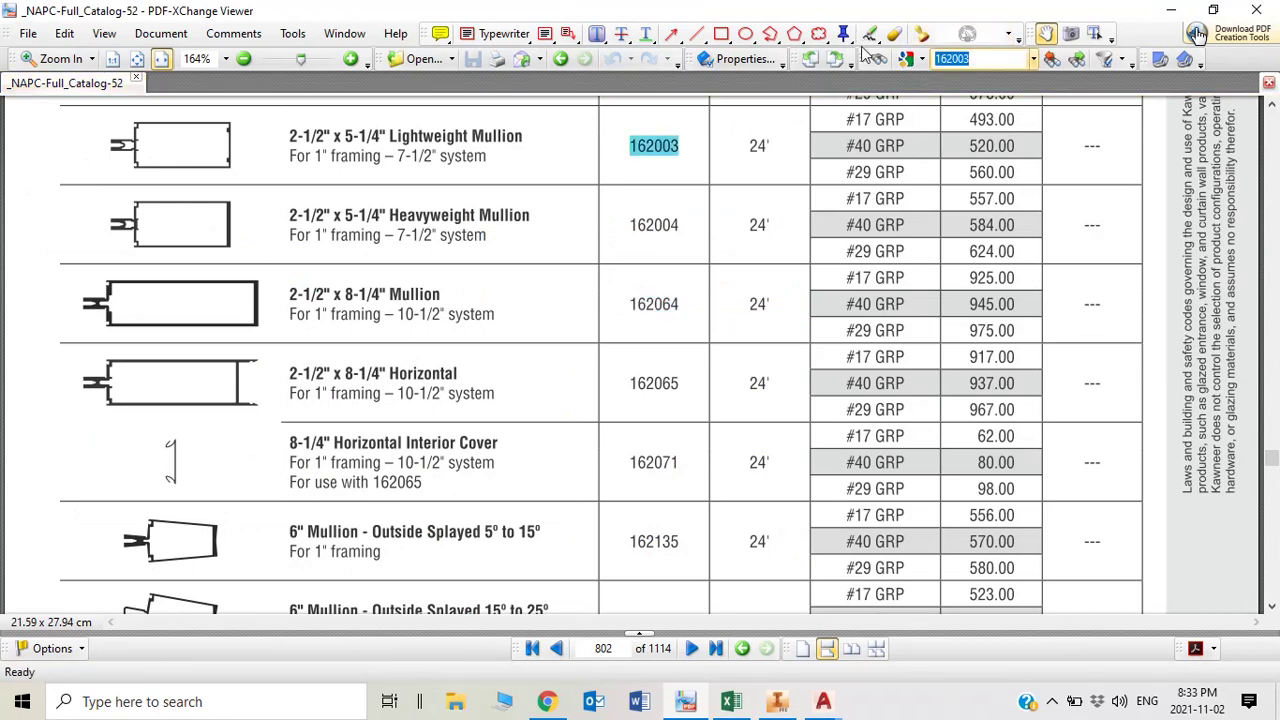
pyautogui.moveTo(388, 175); pyautogui.dragTo(410, 256)
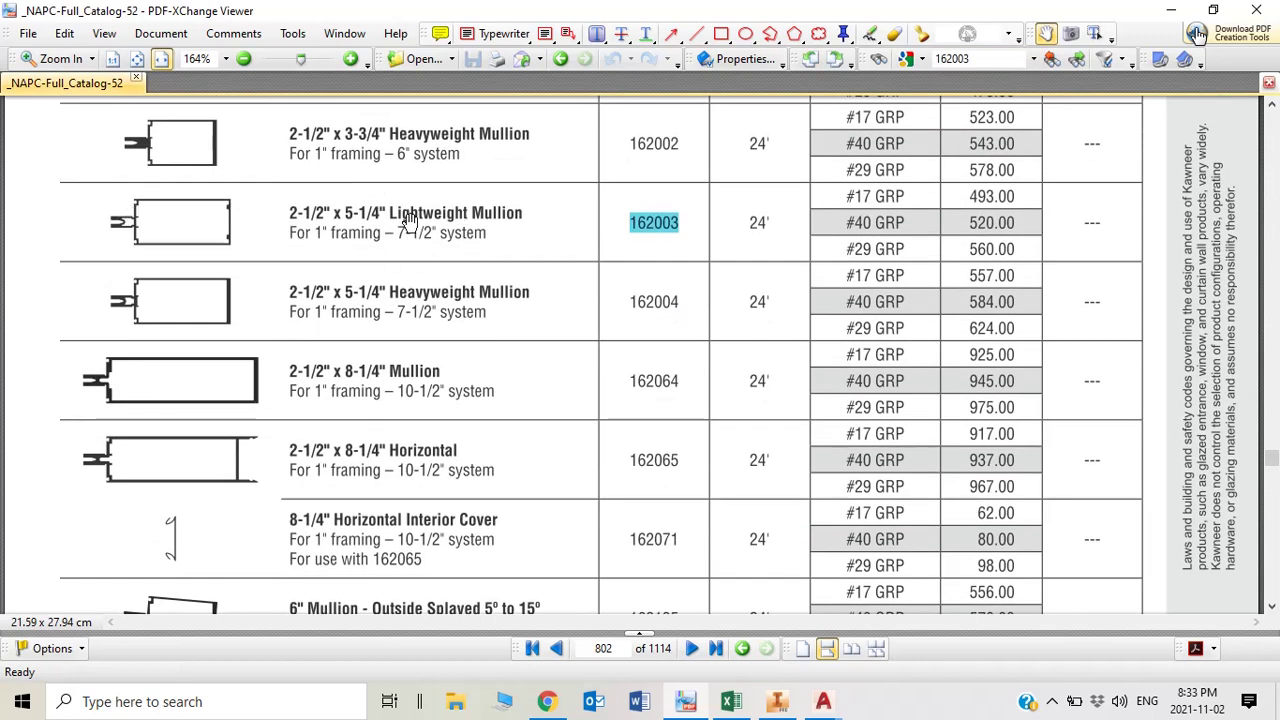
pyautogui.click(730, 701)
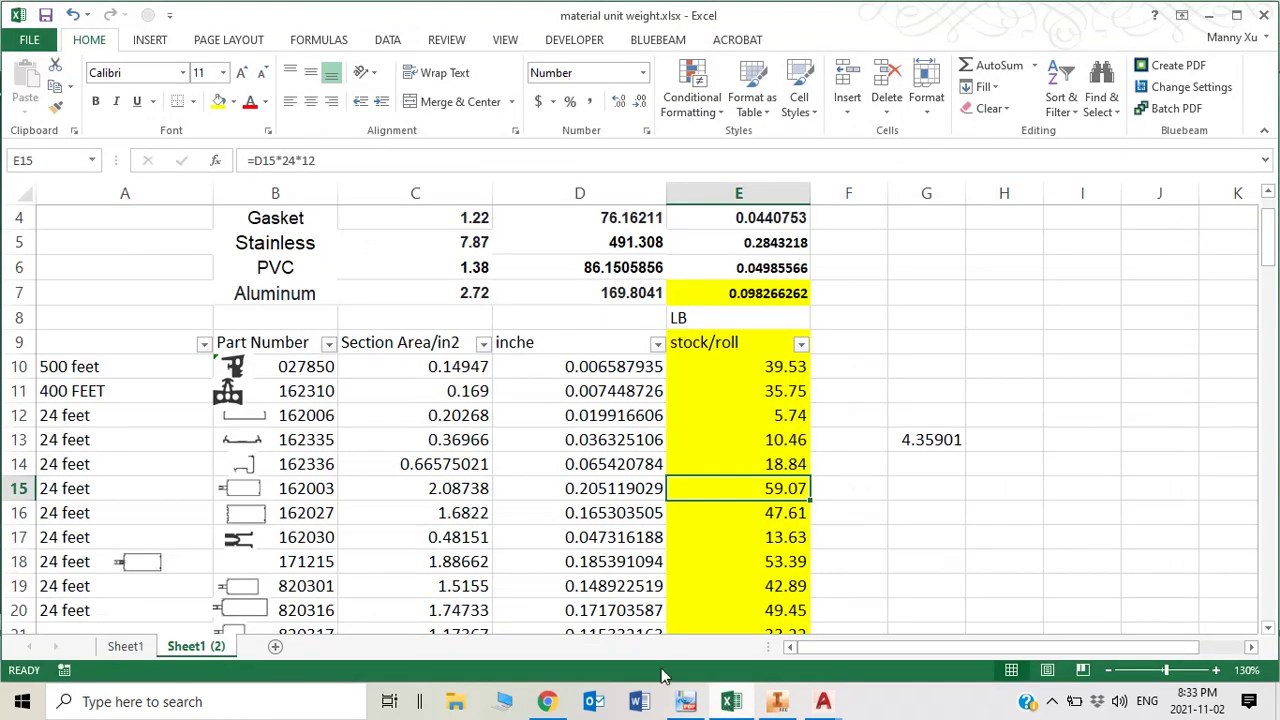
pyautogui.click(300, 490)
pyautogui.click(446, 490)
pyautogui.click(606, 490)
pyautogui.click(782, 487)
pyautogui.click(277, 396)
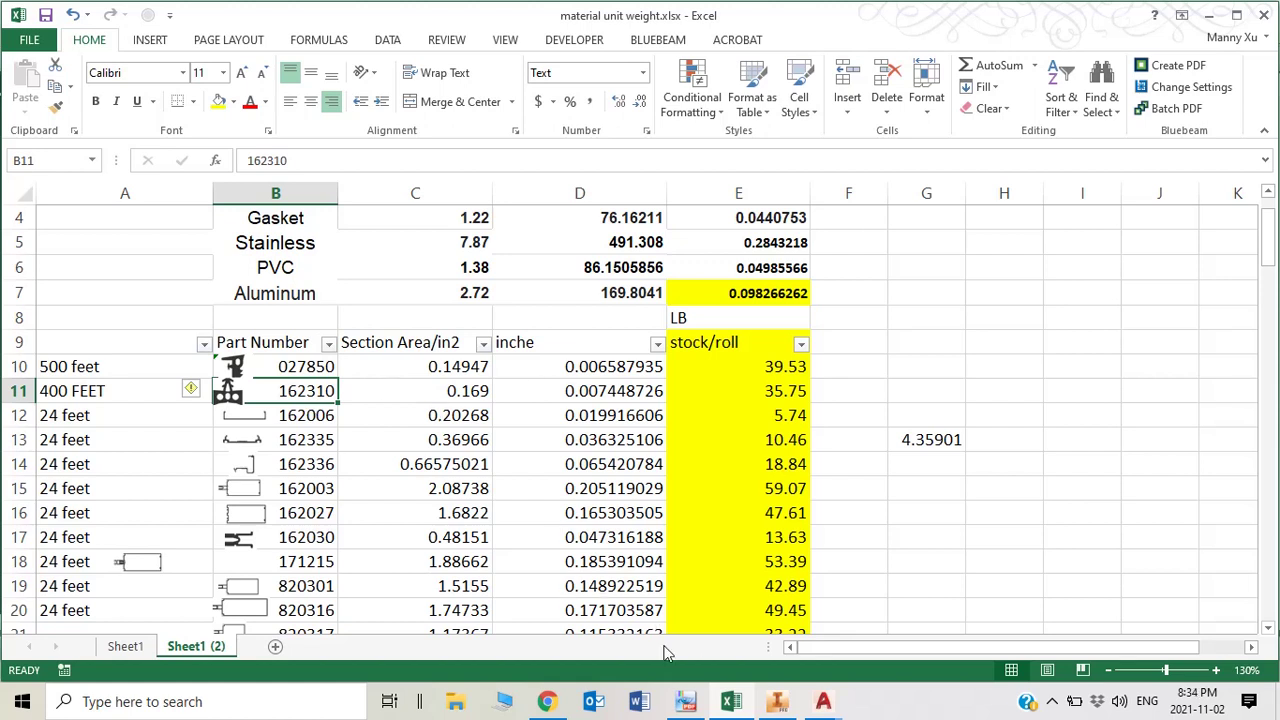
# Open part 162310 in Inventor and measure the gasket's end face area as 0.169 in^2.
pyautogui.click(772, 700)
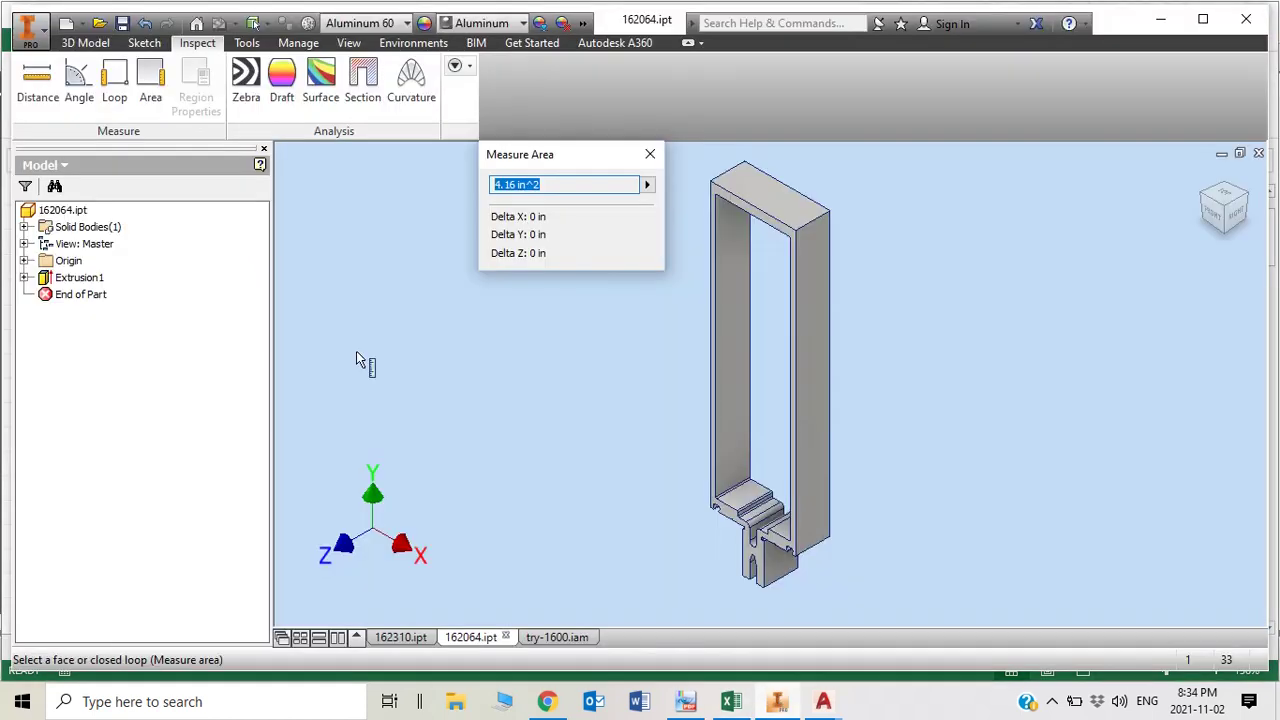
pyautogui.click(402, 637)
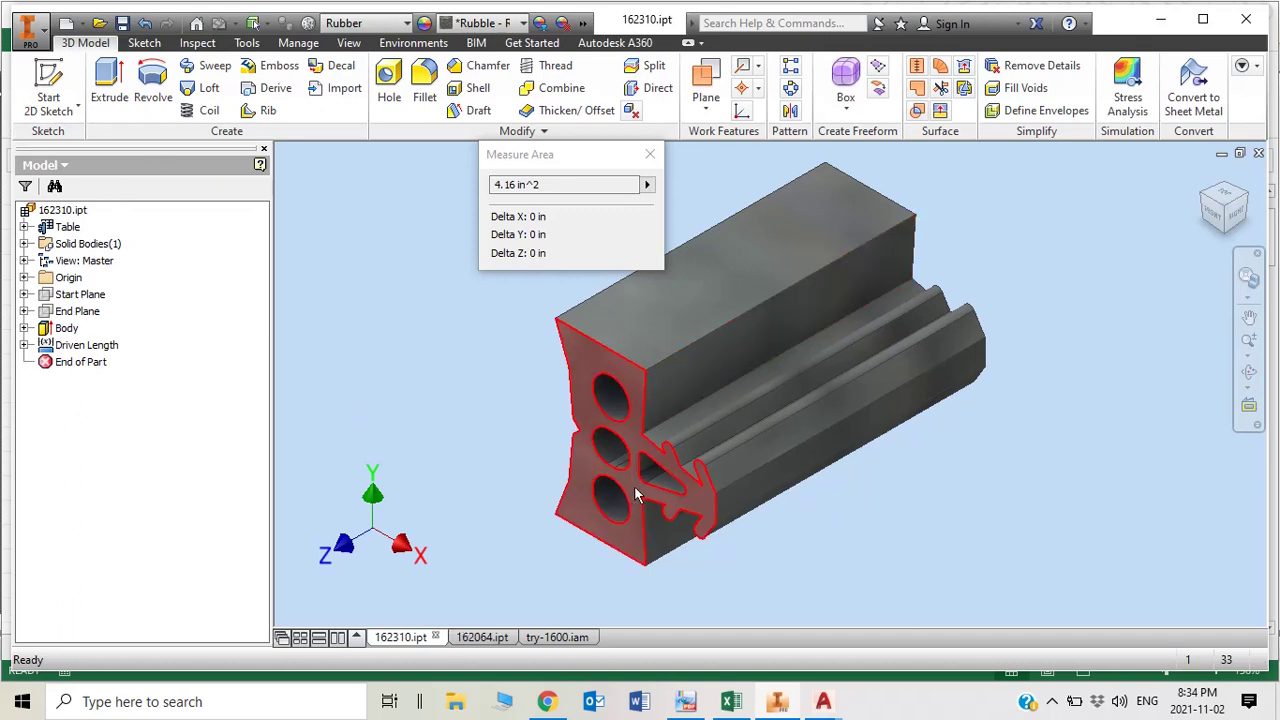
pyautogui.click(650, 156)
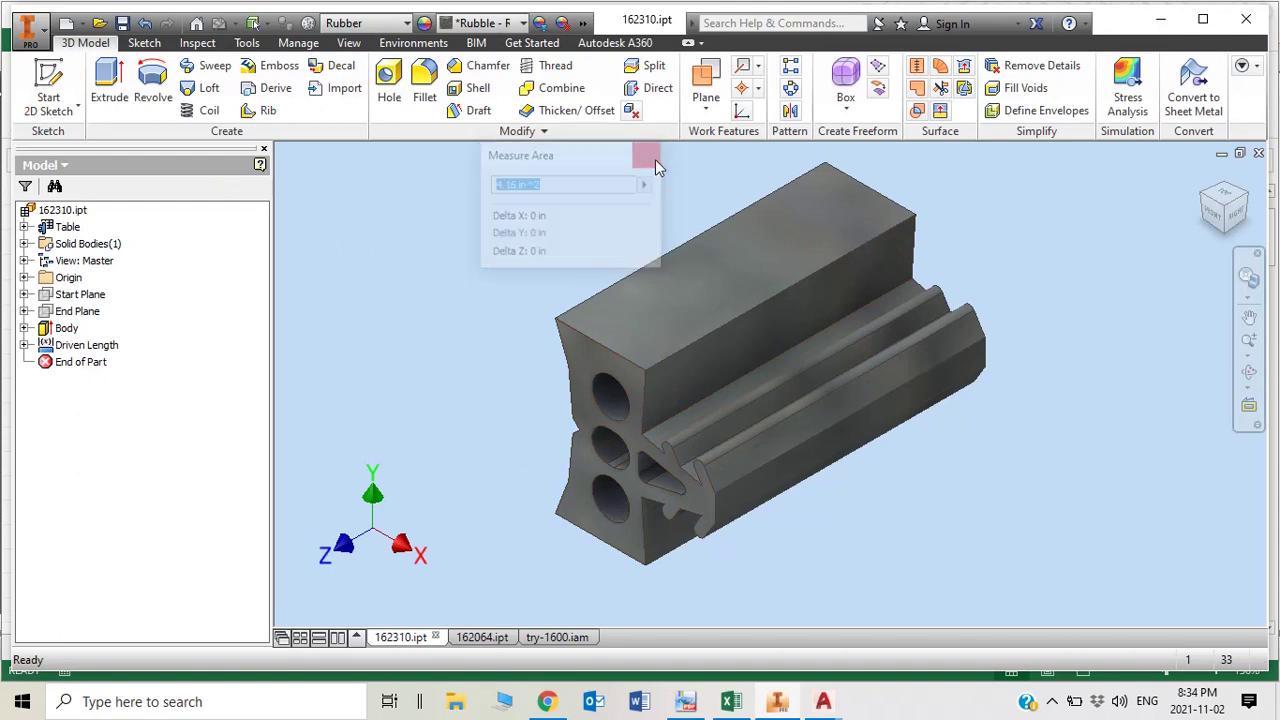
pyautogui.click(200, 43)
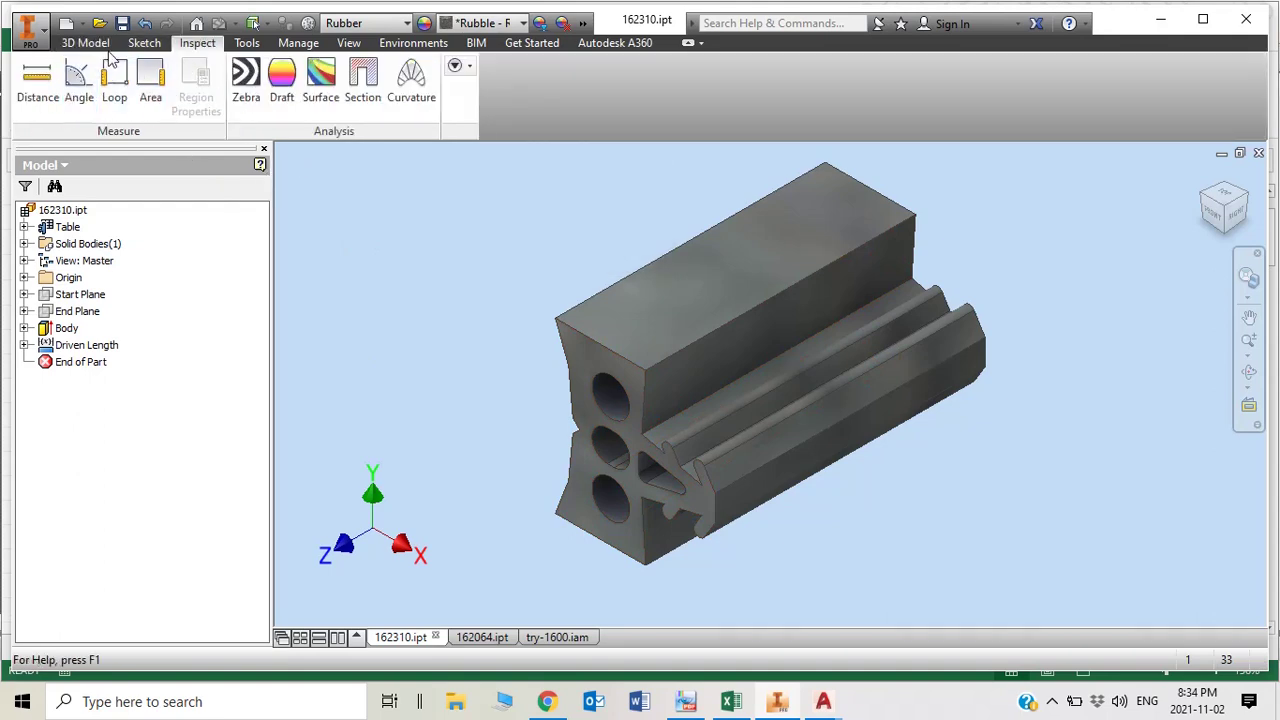
pyautogui.click(155, 88)
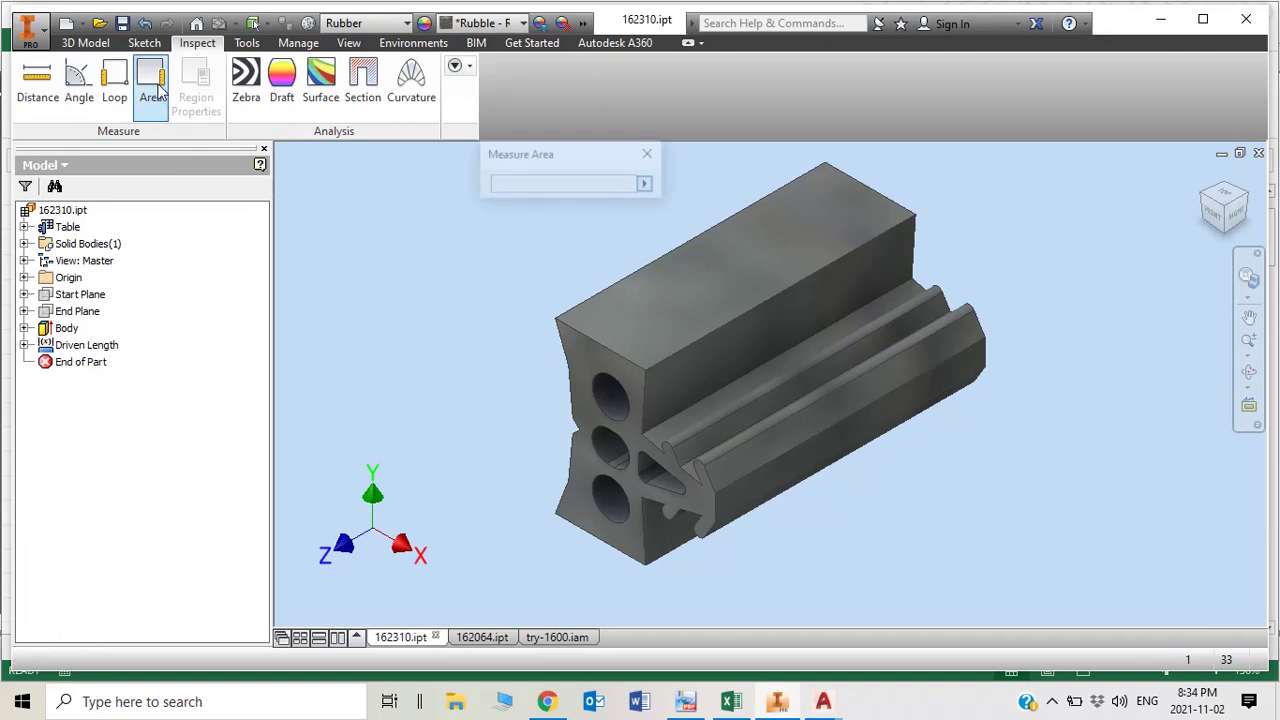
pyautogui.click(579, 364)
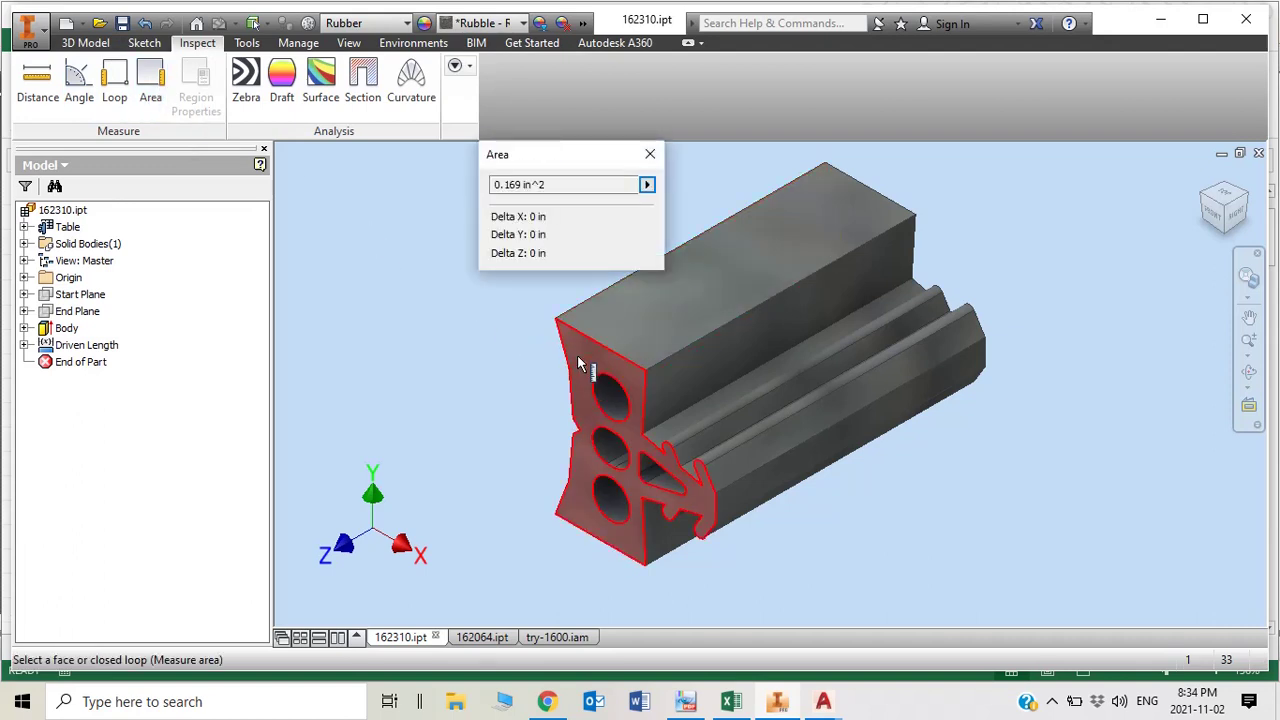
pyautogui.click(568, 183)
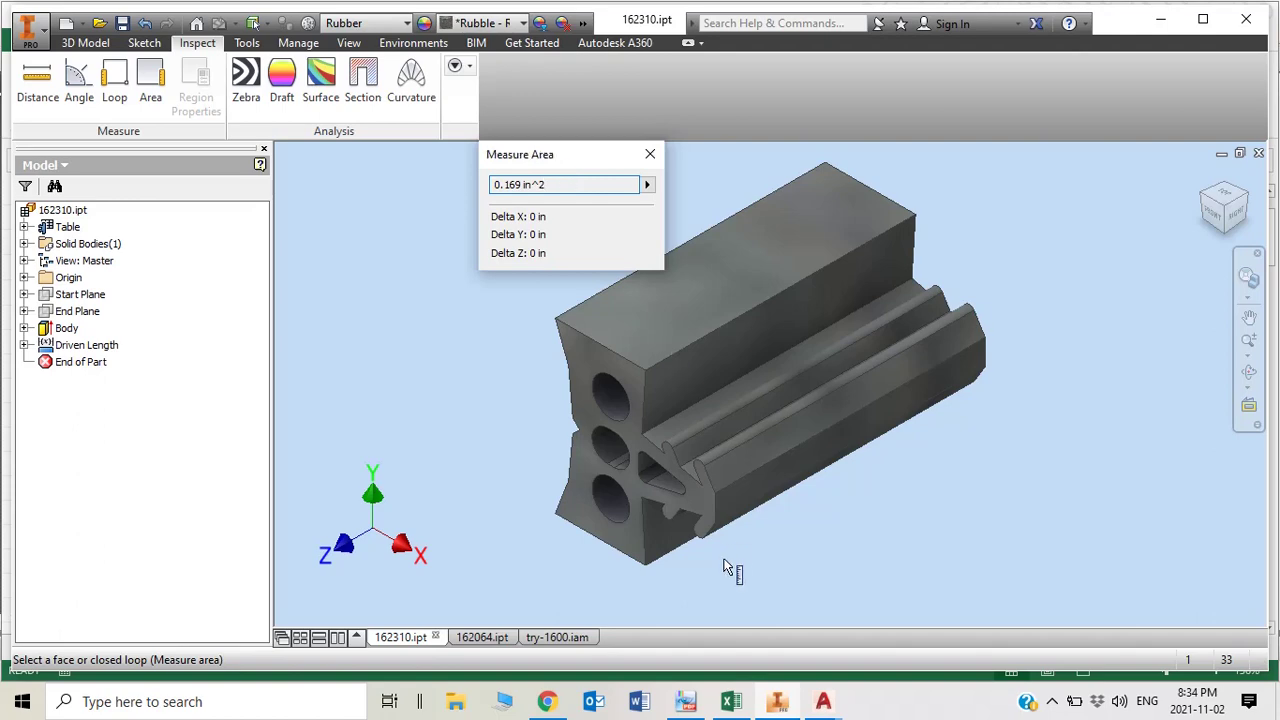
# Back in the workbook, check part 162310's 0.169 section area and the Gasket density per cubic inch.
pyautogui.click(731, 701)
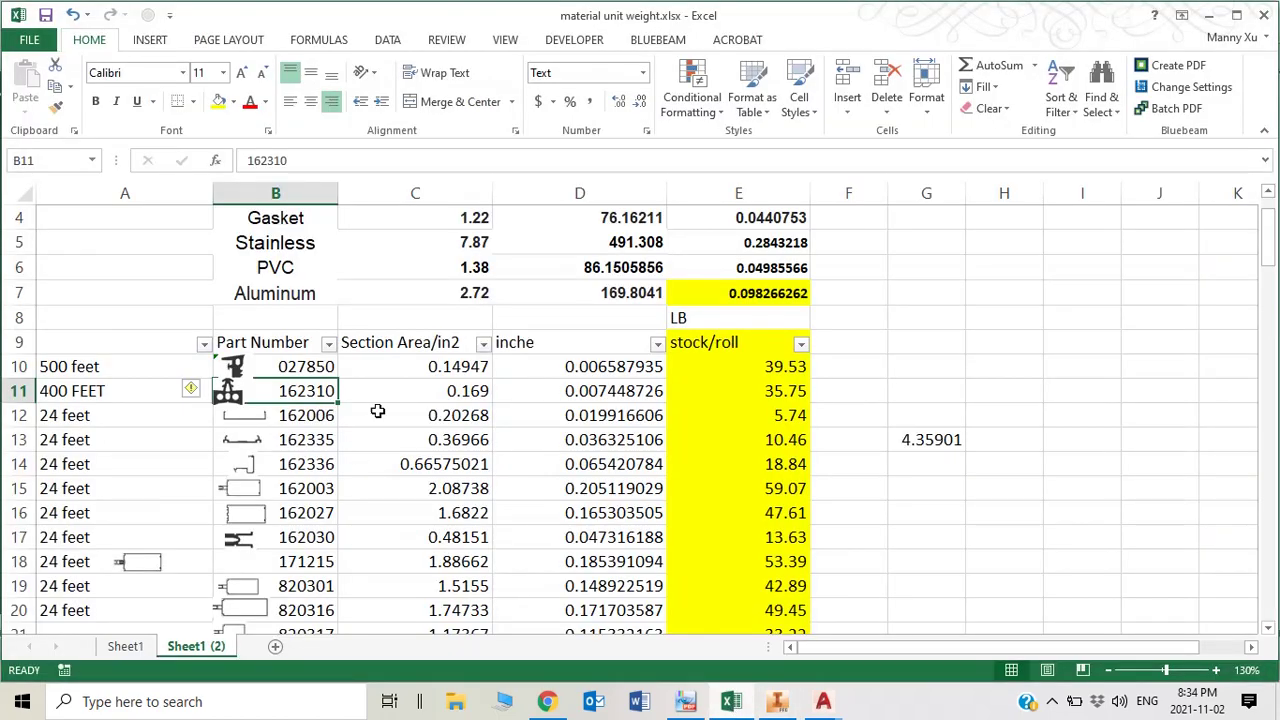
pyautogui.click(464, 396)
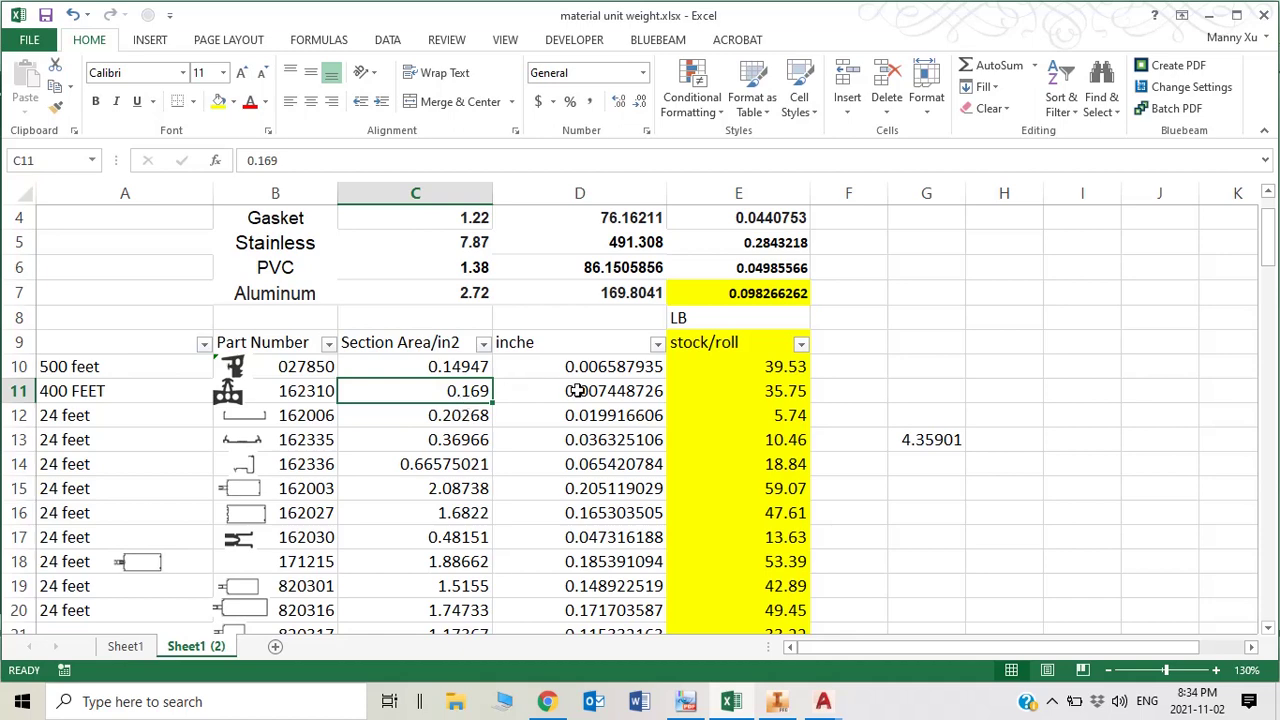
pyautogui.scroll(1, 578, 391)
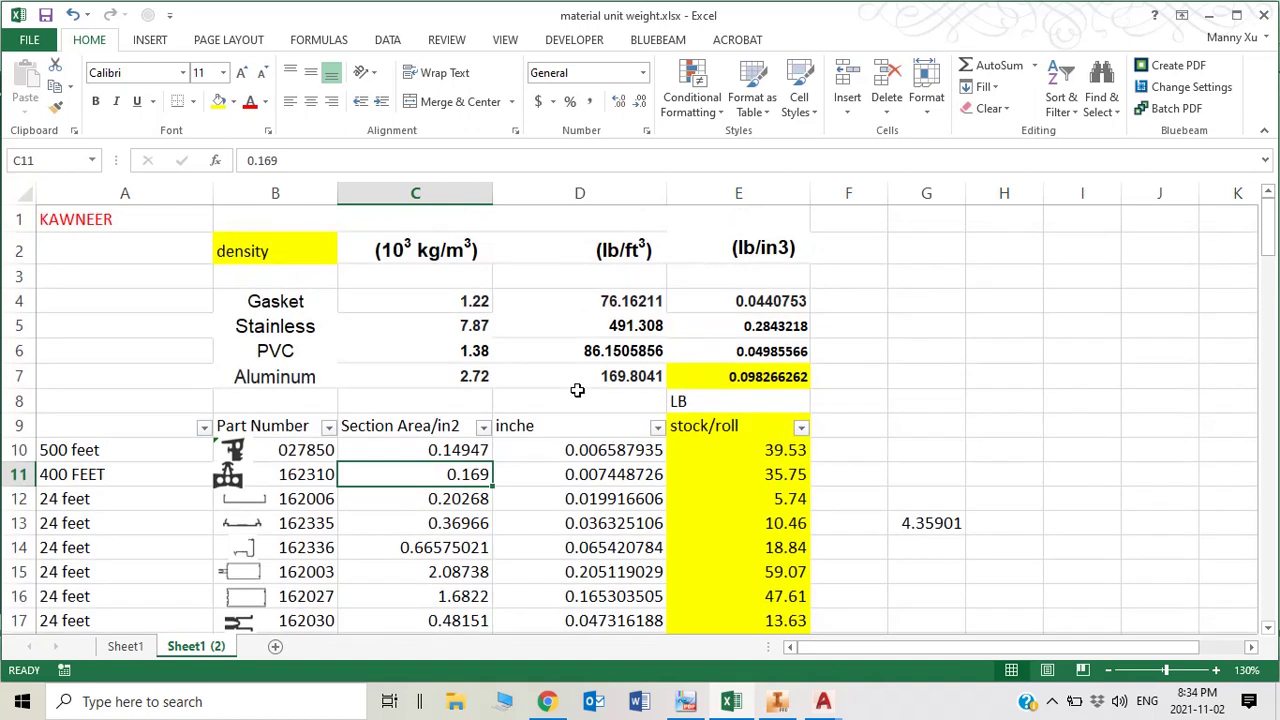
pyautogui.click(297, 302)
pyautogui.click(768, 300)
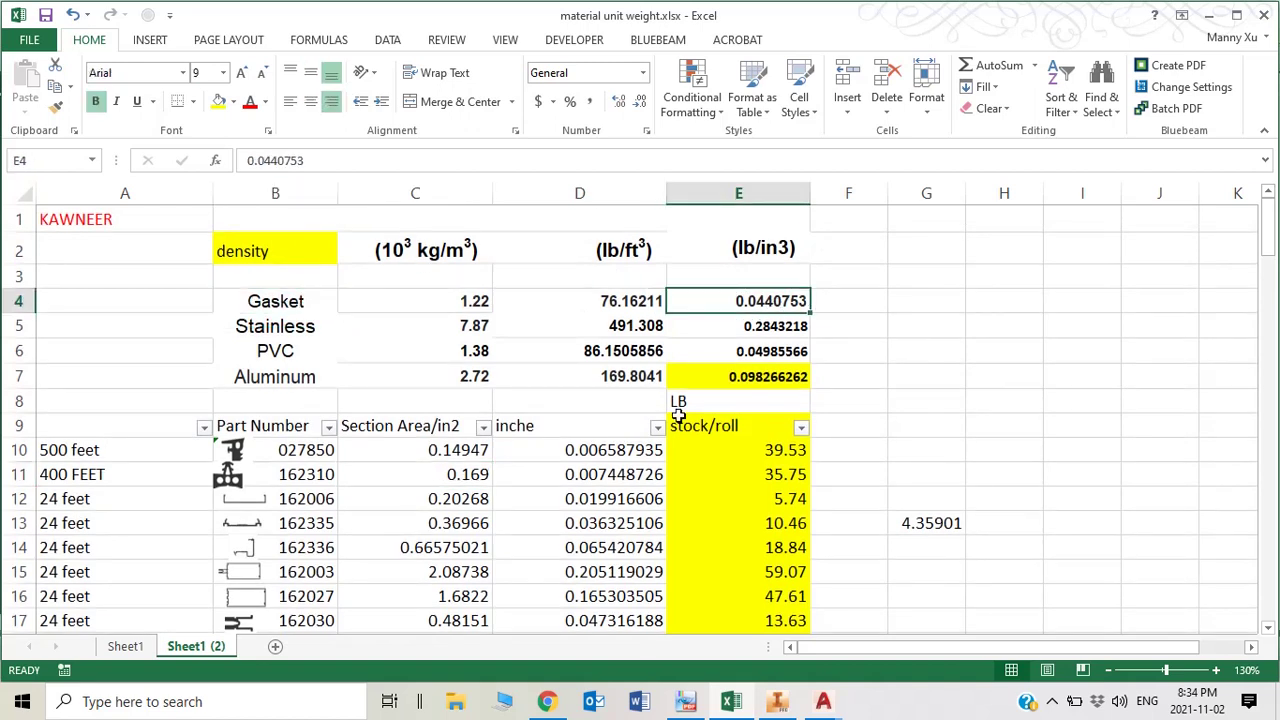
# Review D11's per-inch weight formula =C11*$E$4 against row 12's formula, leaving it unchanged.
pyautogui.click(569, 475)
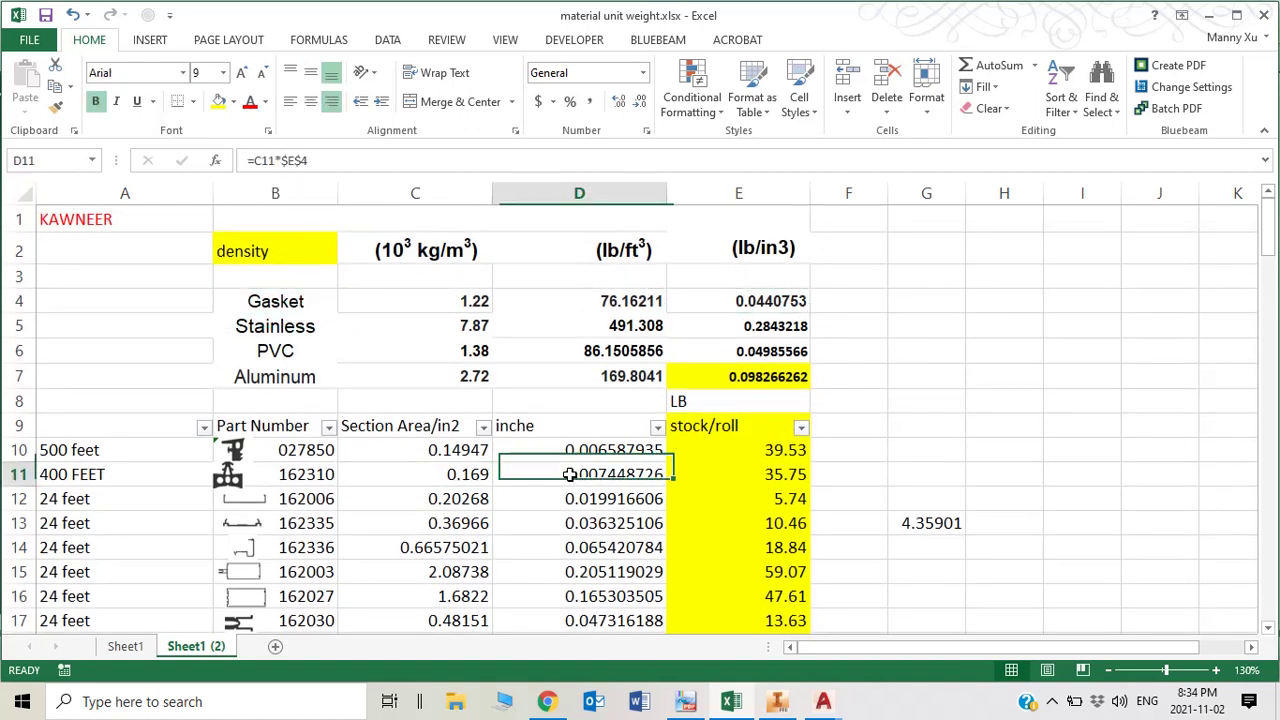
pyautogui.click(470, 477)
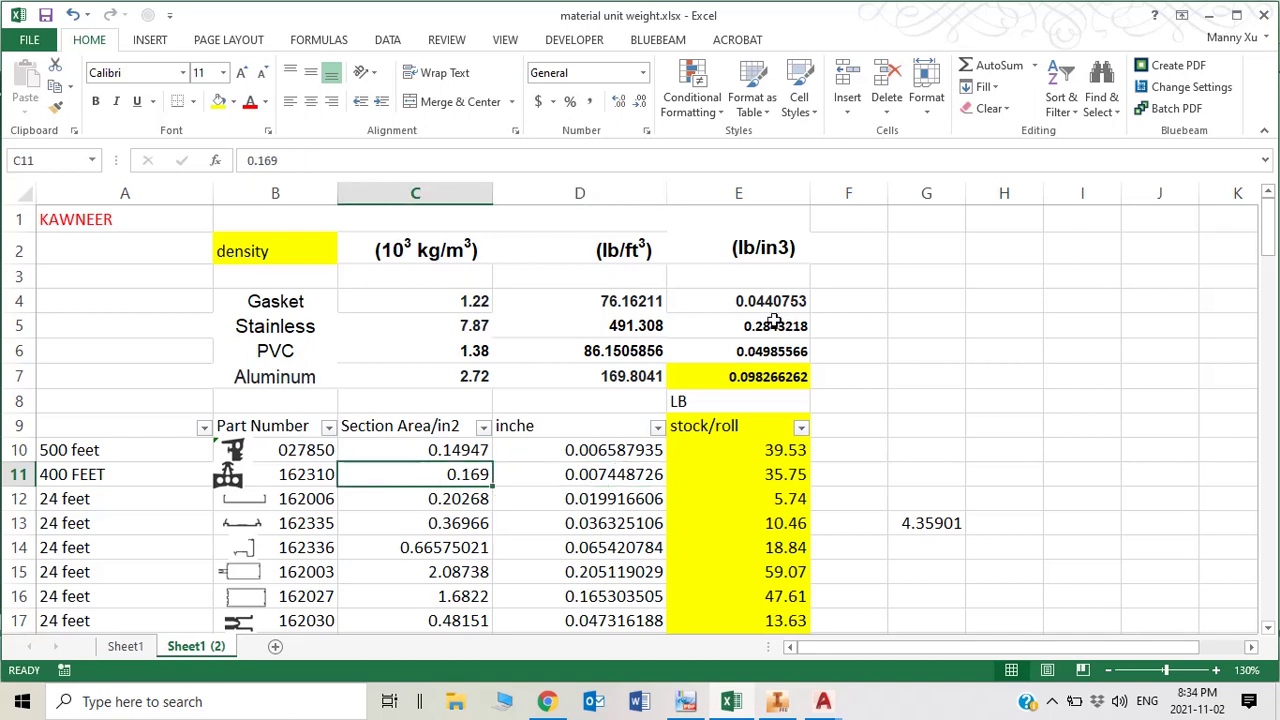
pyautogui.click(630, 474)
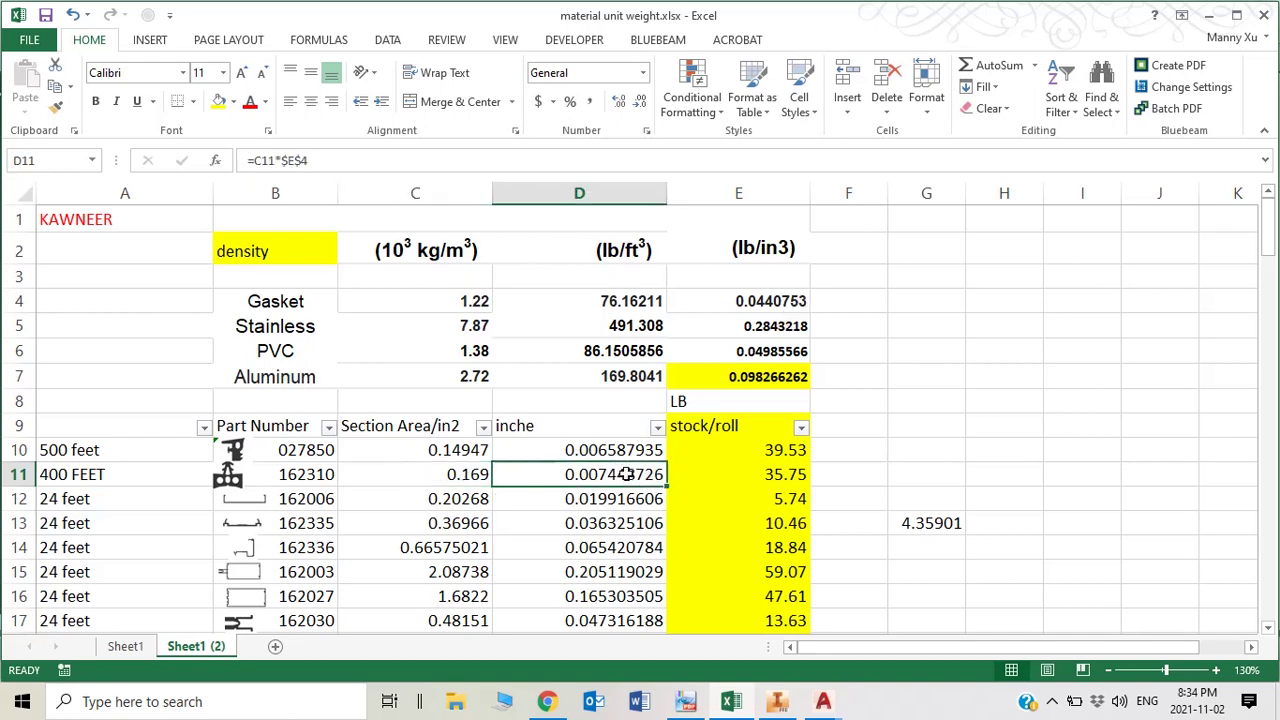
pyautogui.doubleClick(628, 474)
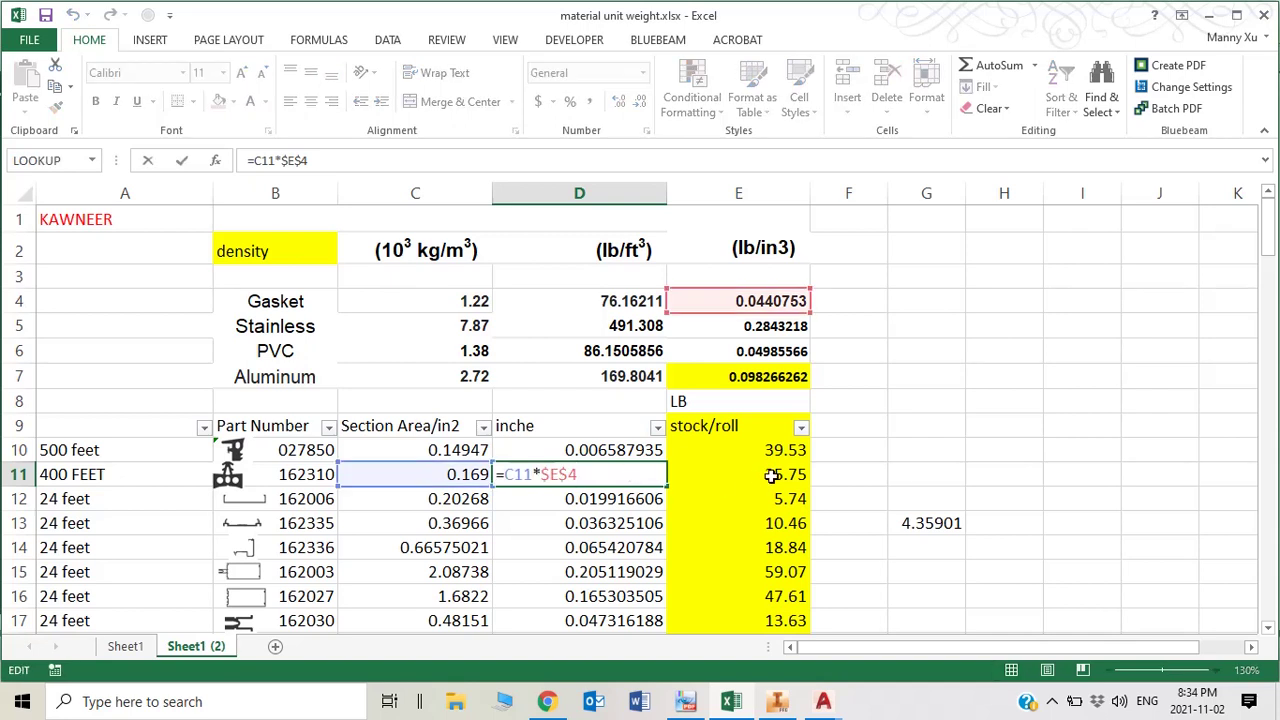
pyautogui.press('Escape')
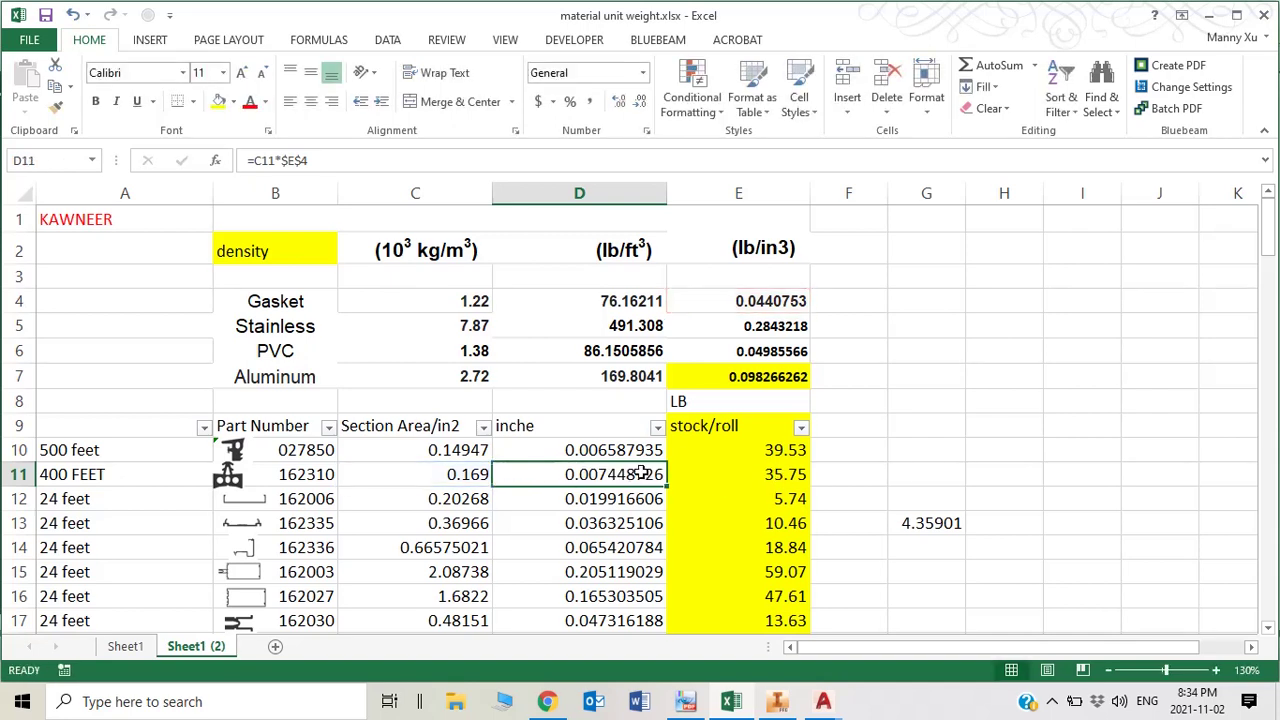
pyautogui.click(601, 496)
pyautogui.click(617, 477)
pyautogui.click(327, 478)
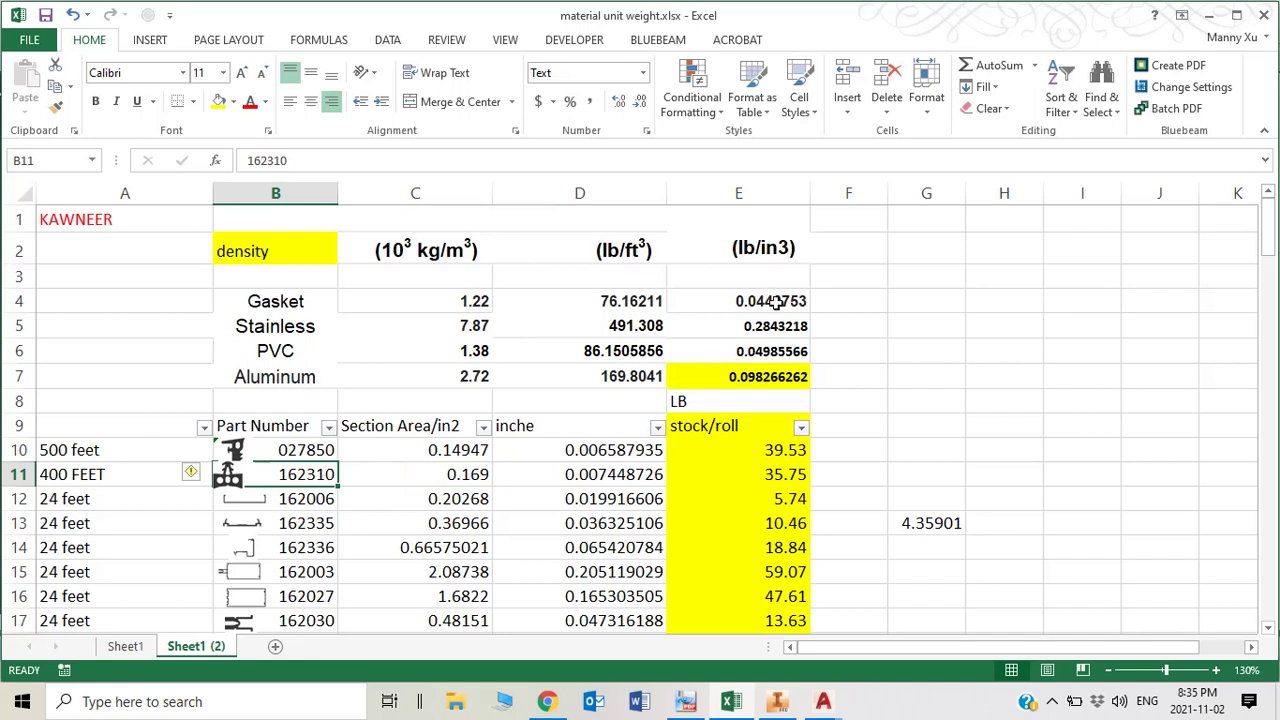
pyautogui.click(626, 474)
pyautogui.click(702, 474)
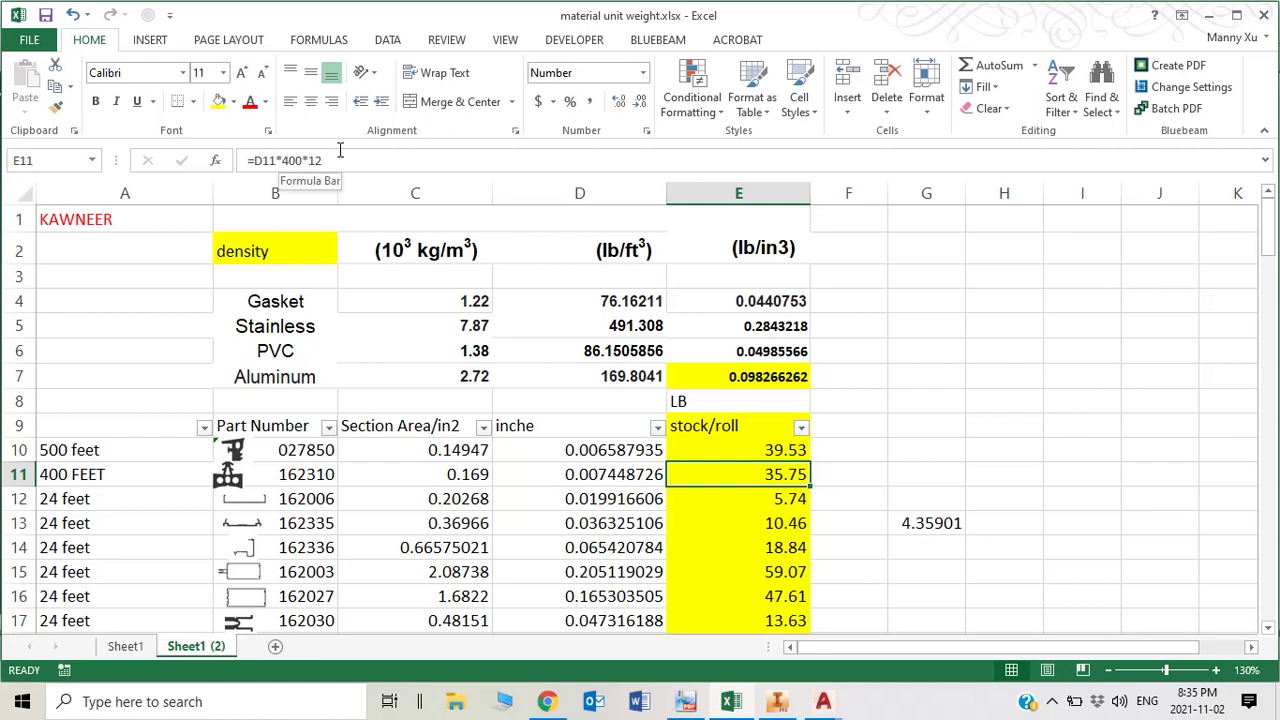
pyautogui.click(660, 498)
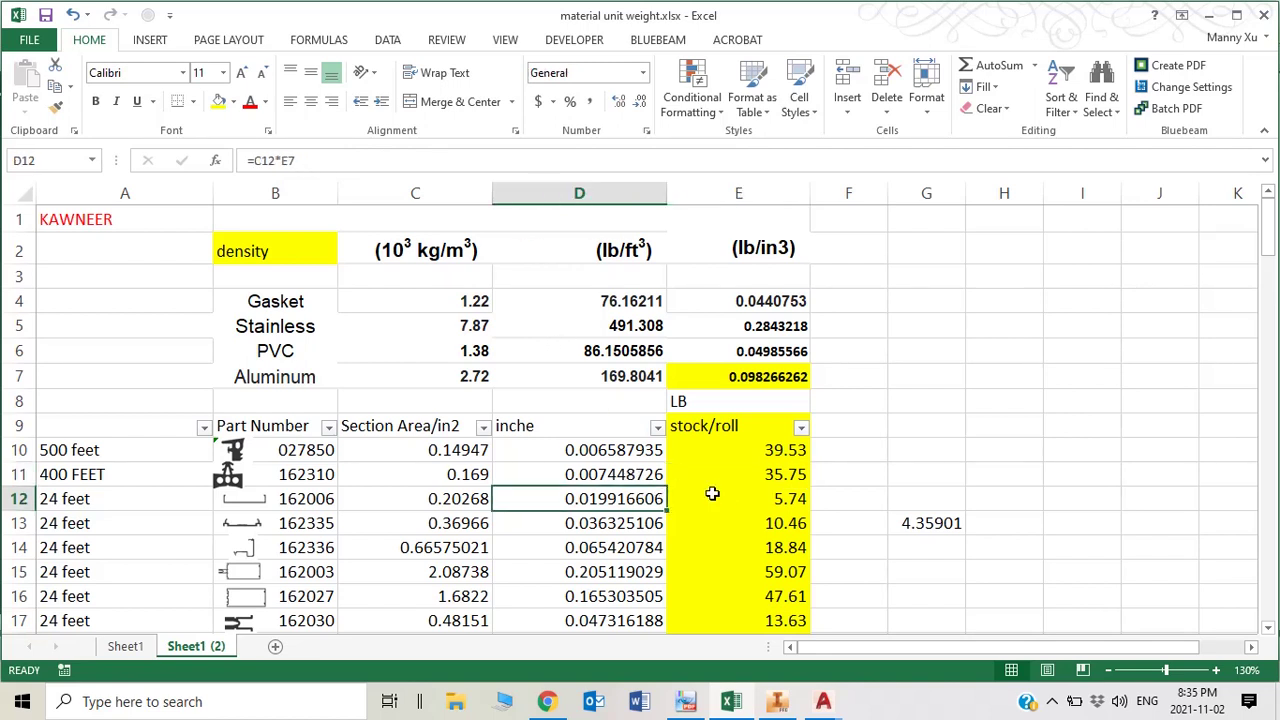
pyautogui.click(785, 470)
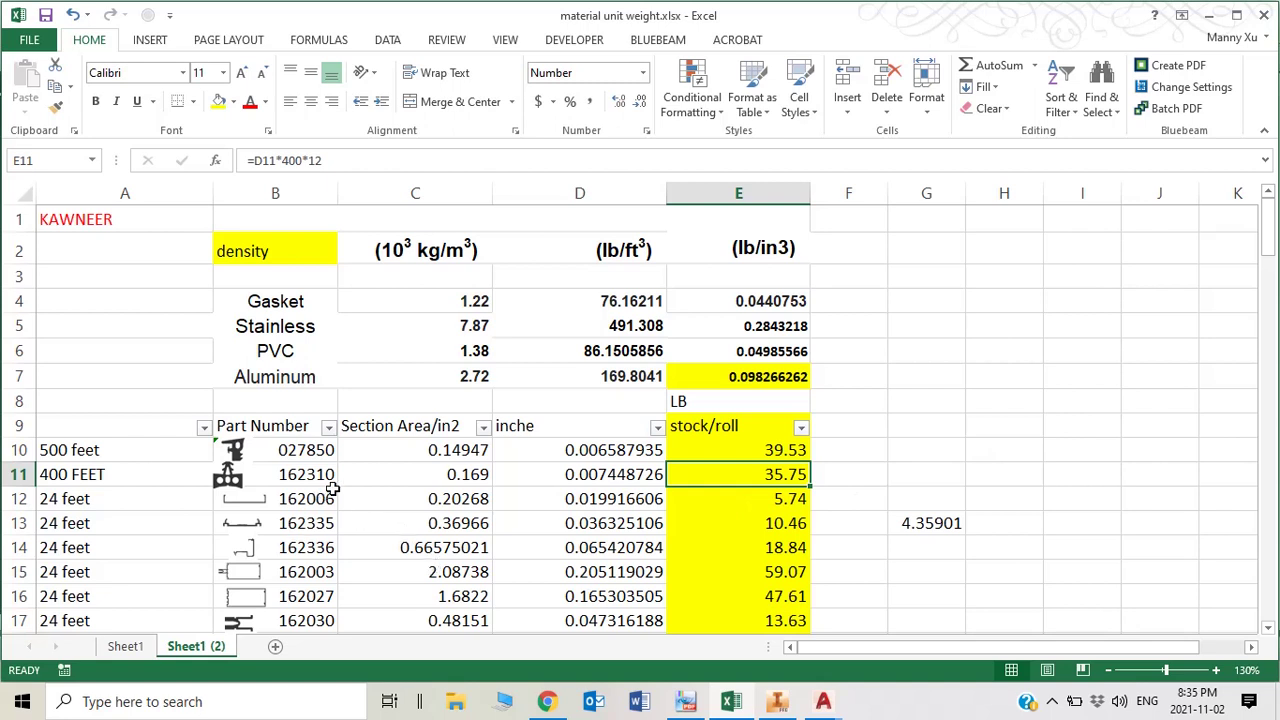
pyautogui.click(325, 450)
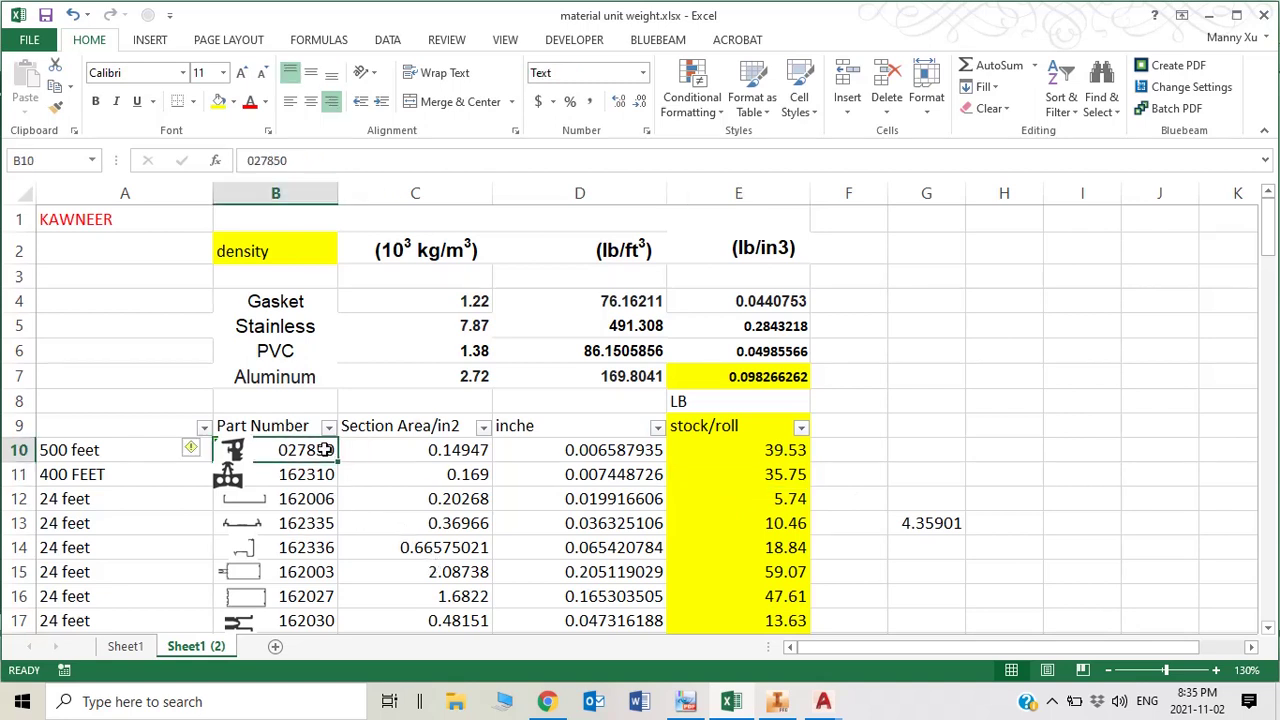
pyautogui.click(111, 454)
pyautogui.click(782, 450)
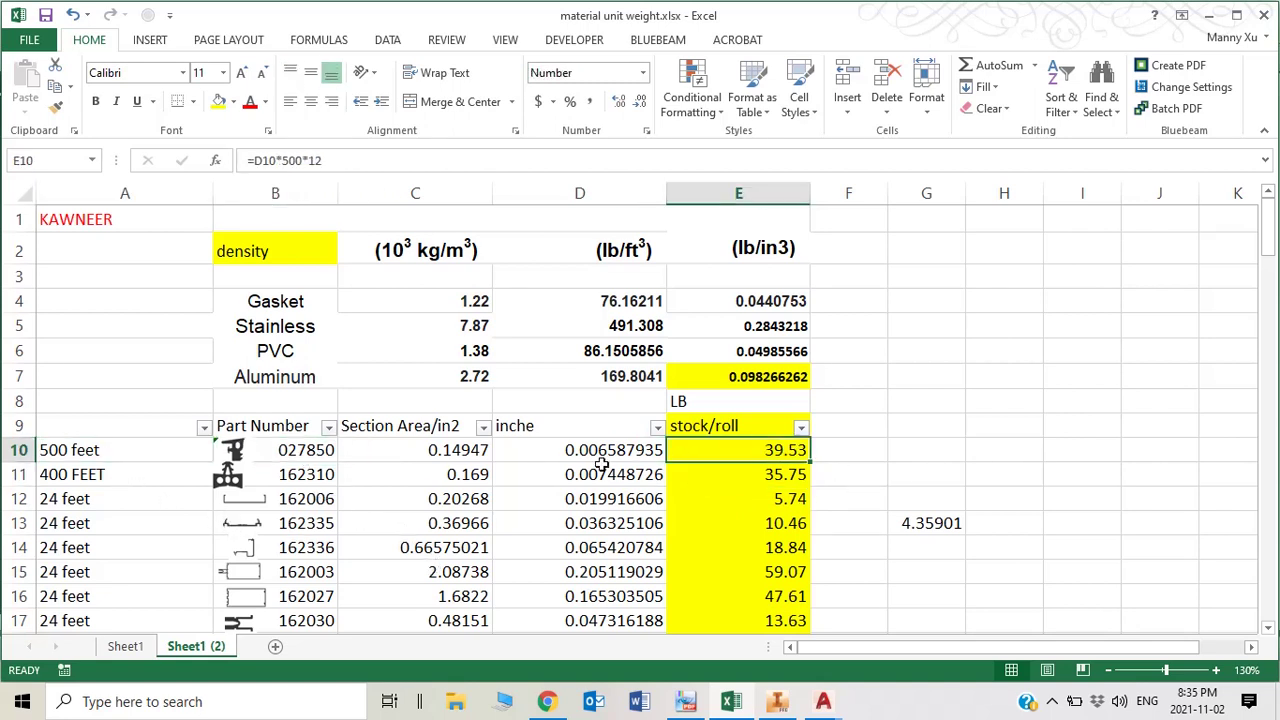
pyautogui.click(594, 472)
pyautogui.click(762, 452)
pyautogui.scroll(-2, 914, 486)
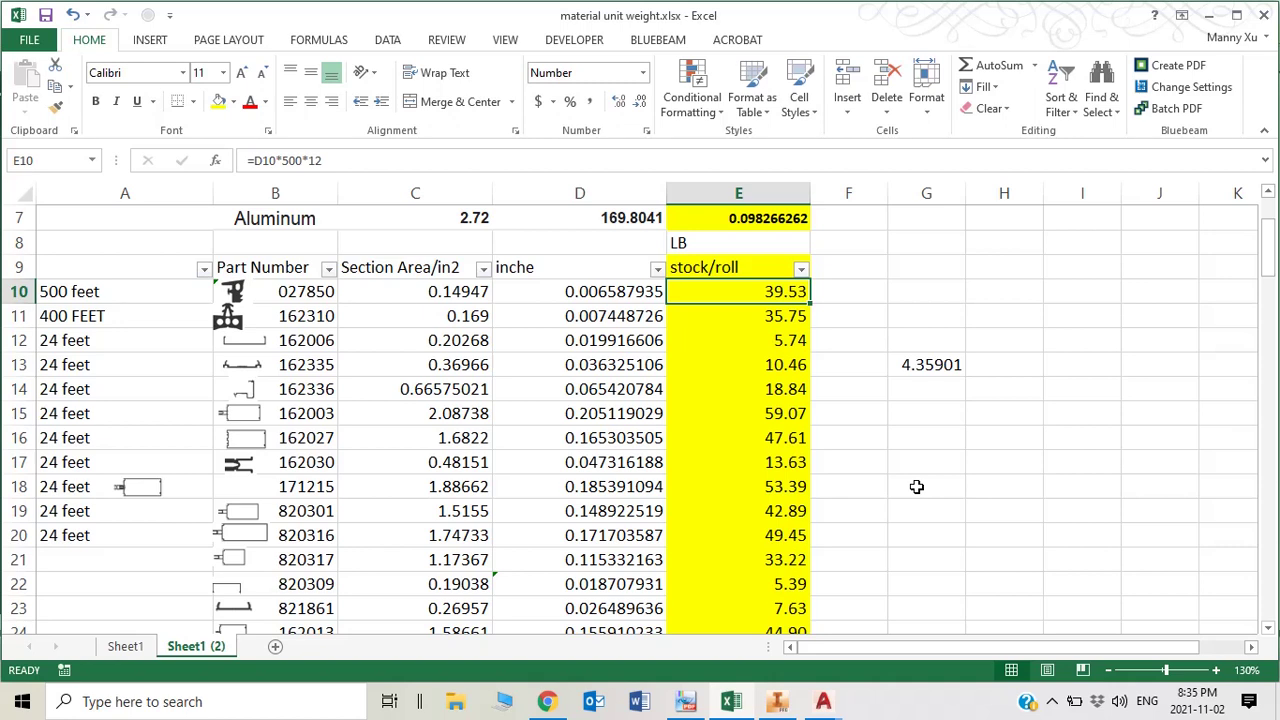
pyautogui.click(316, 296)
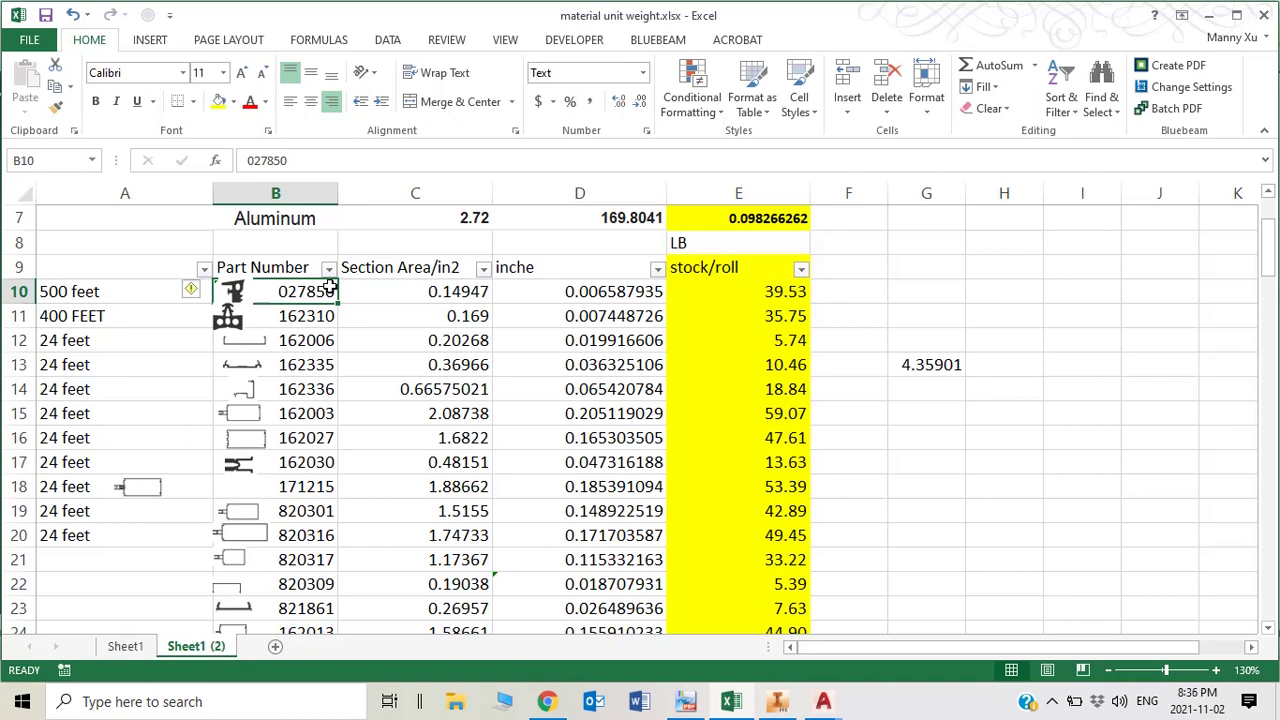
pyautogui.click(102, 287)
pyautogui.click(785, 289)
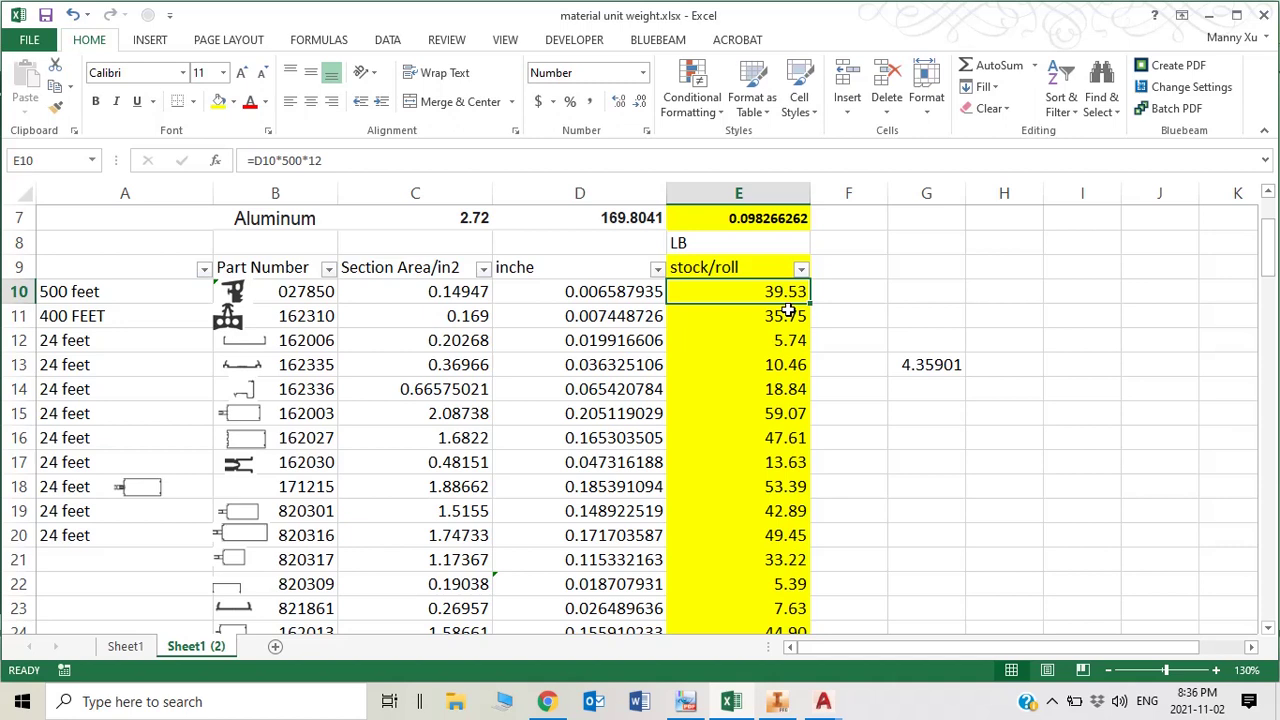
pyautogui.click(788, 314)
pyautogui.click(801, 292)
pyautogui.scroll(-3, 690, 390)
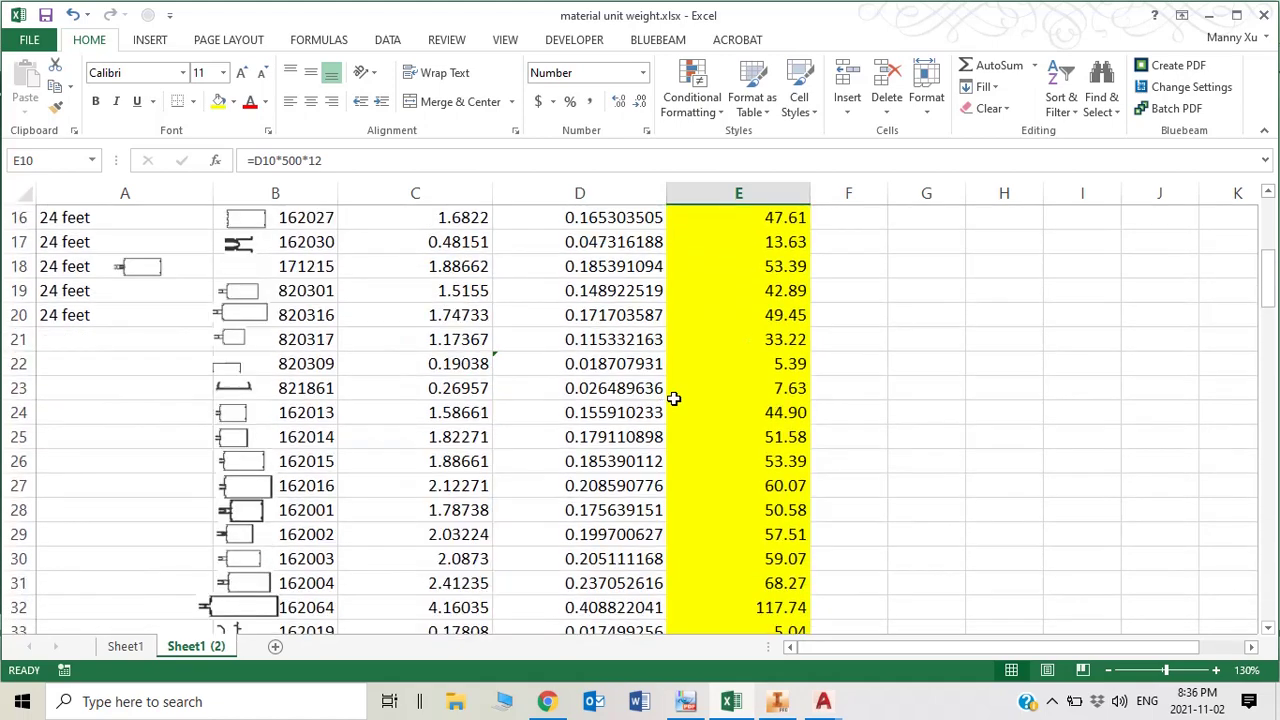
pyautogui.scroll(1, 606, 425)
pyautogui.scroll(-4, 606, 425)
pyautogui.scroll(-3, 591, 426)
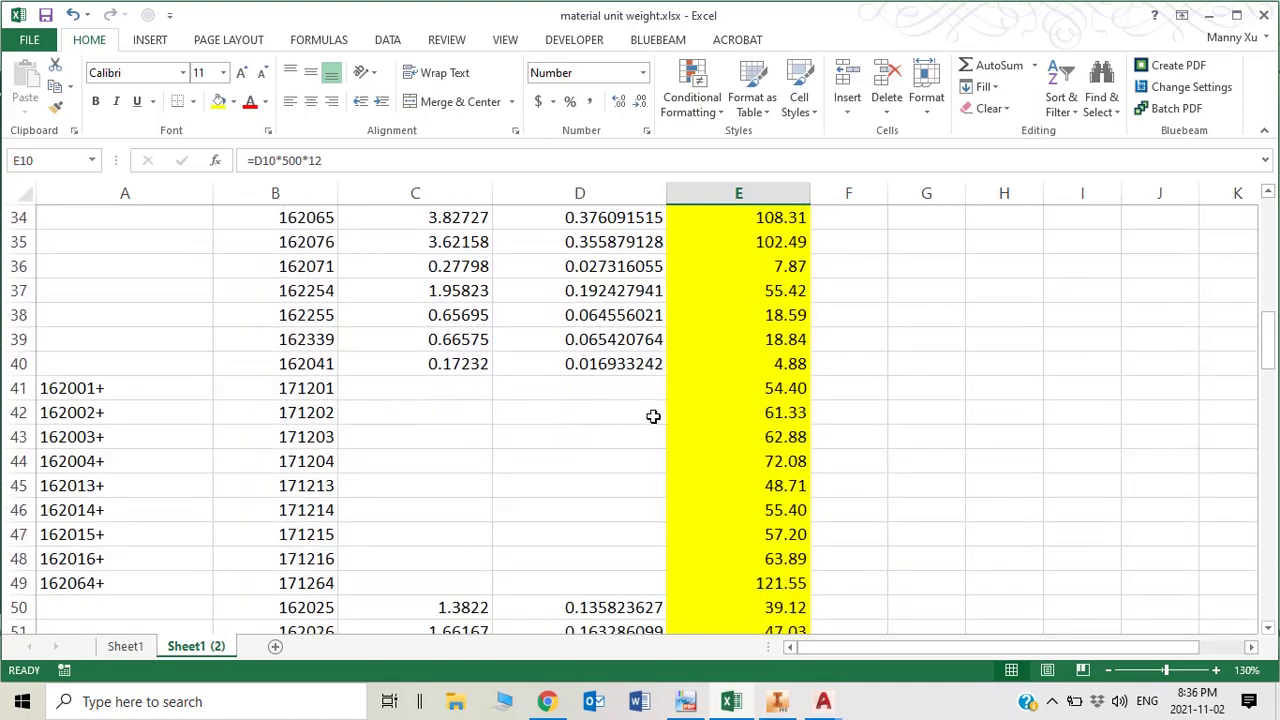
pyautogui.scroll(2, 657, 386)
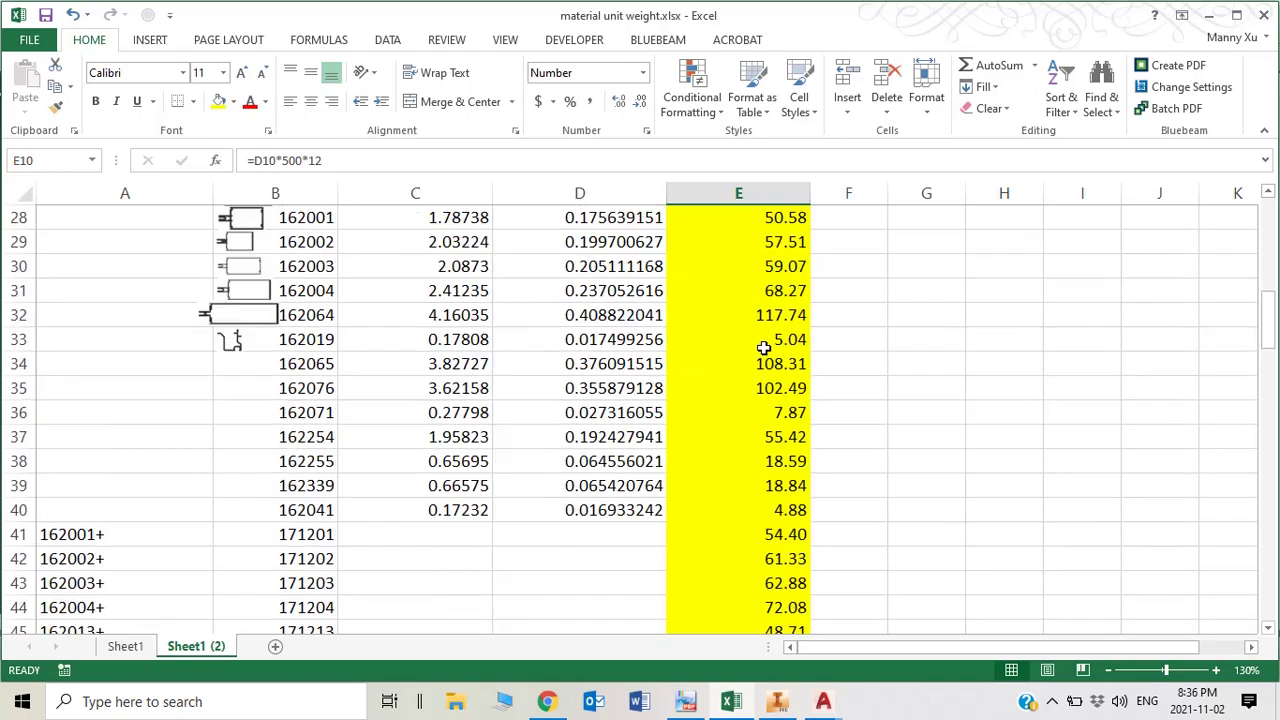
pyautogui.scroll(-8, 763, 347)
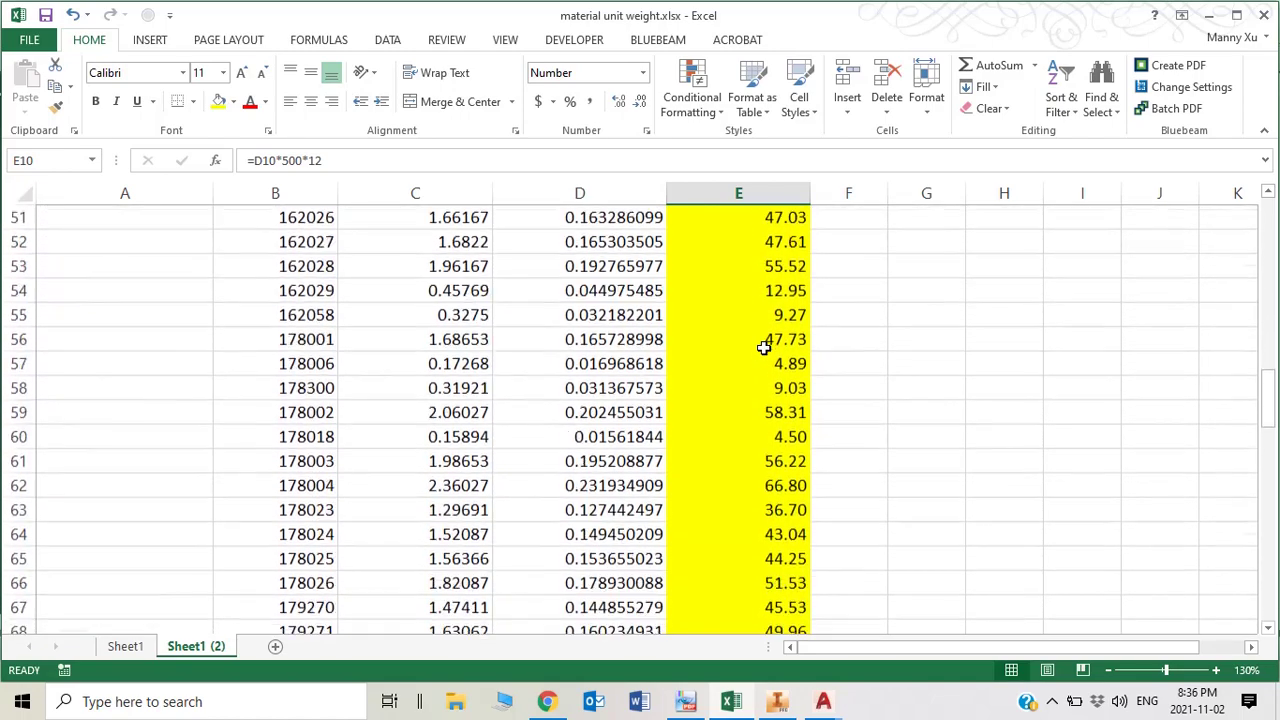
pyautogui.scroll(17, 763, 347)
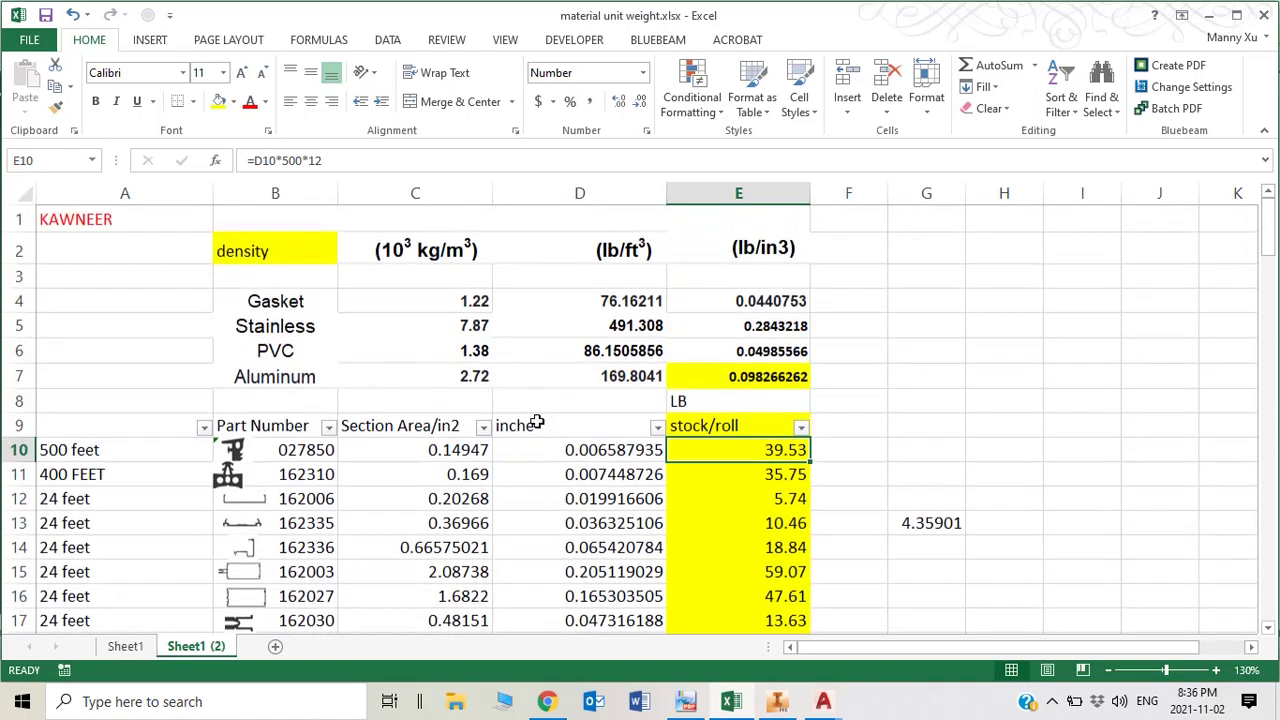
pyautogui.click(274, 354)
pyautogui.click(468, 351)
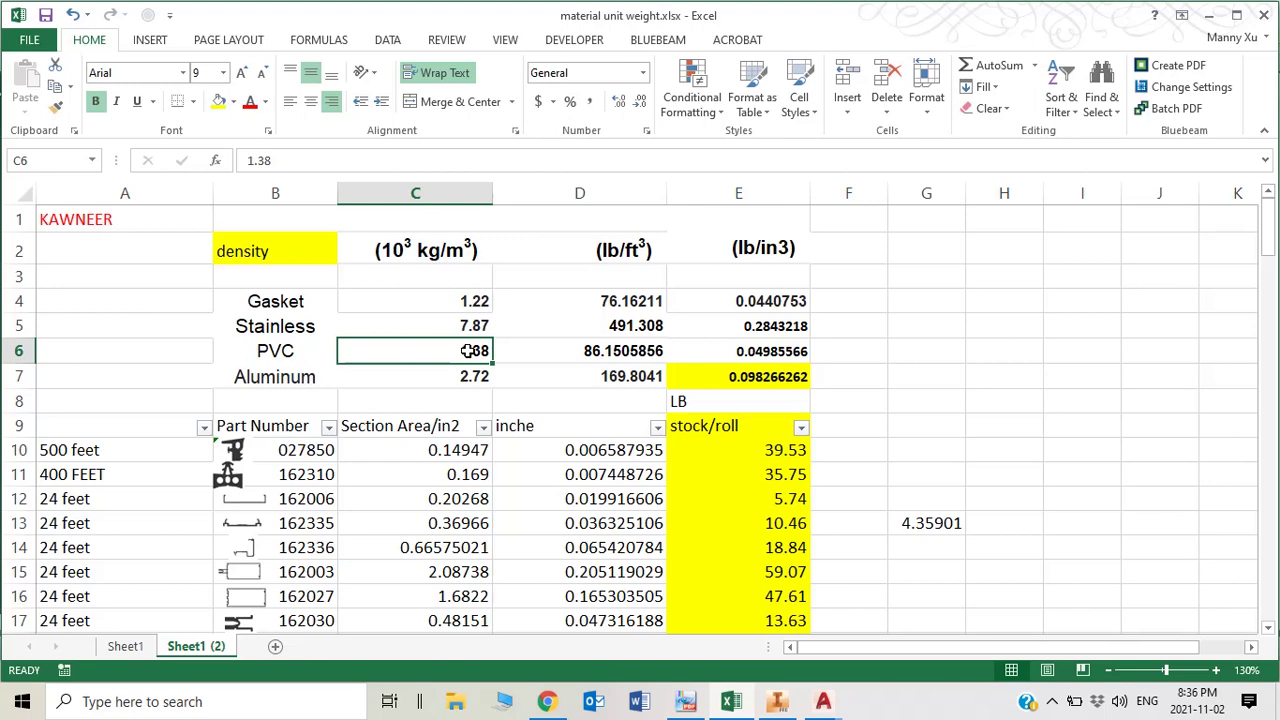
pyautogui.scroll(-11, 470, 350)
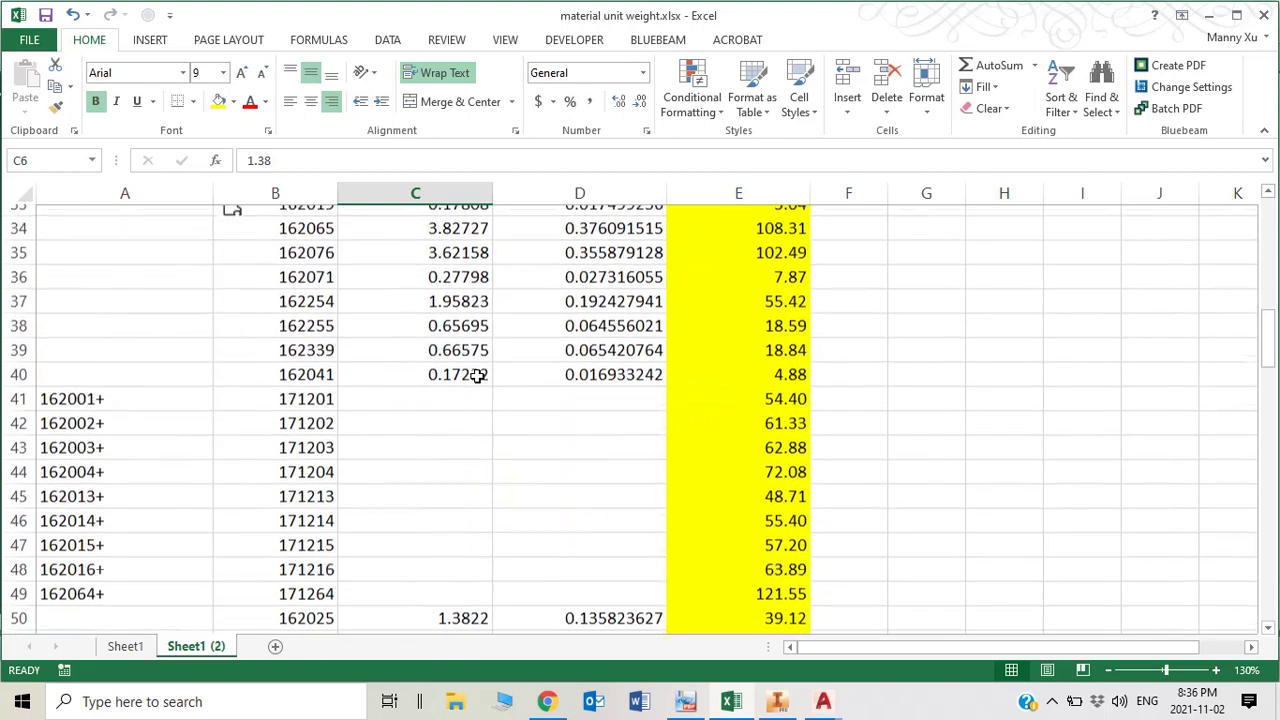
# Search the Kawneer catalog PDF for combined part number 171201.
pyautogui.click(318, 389)
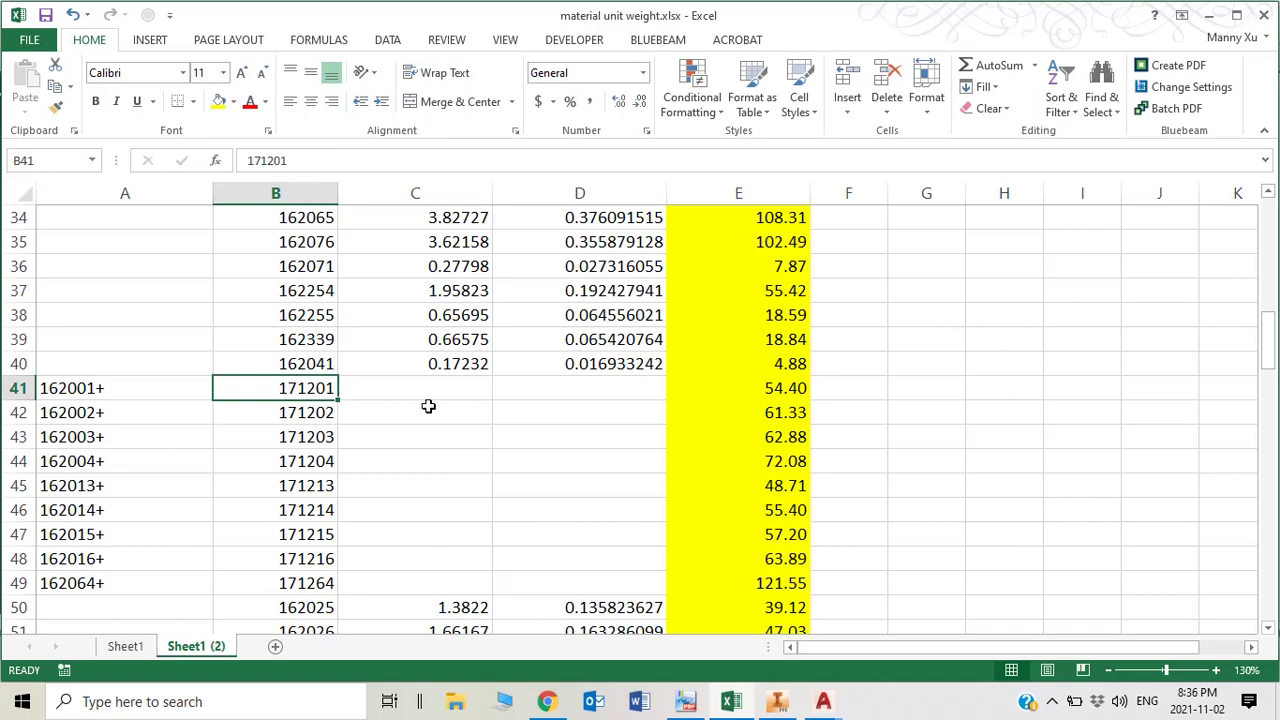
pyautogui.click(685, 701)
pyautogui.hotkey('ctrl', 'f')
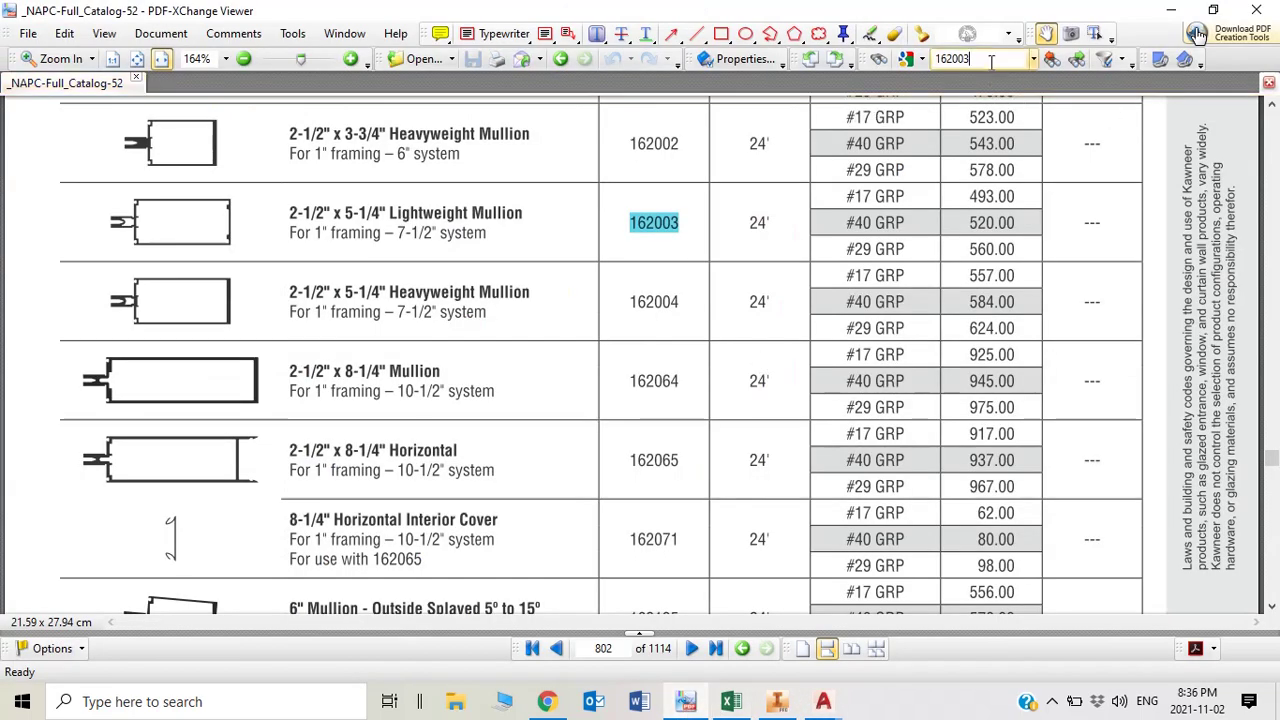
pyautogui.write('172')
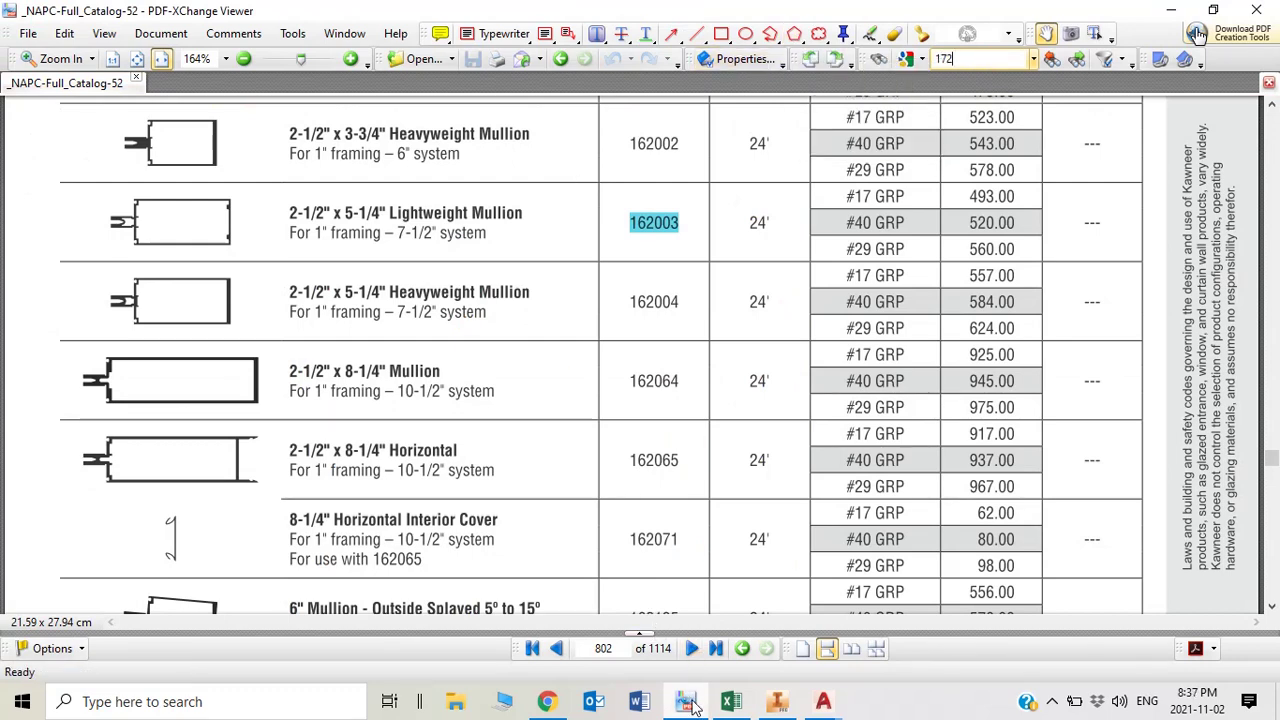
pyautogui.click(731, 701)
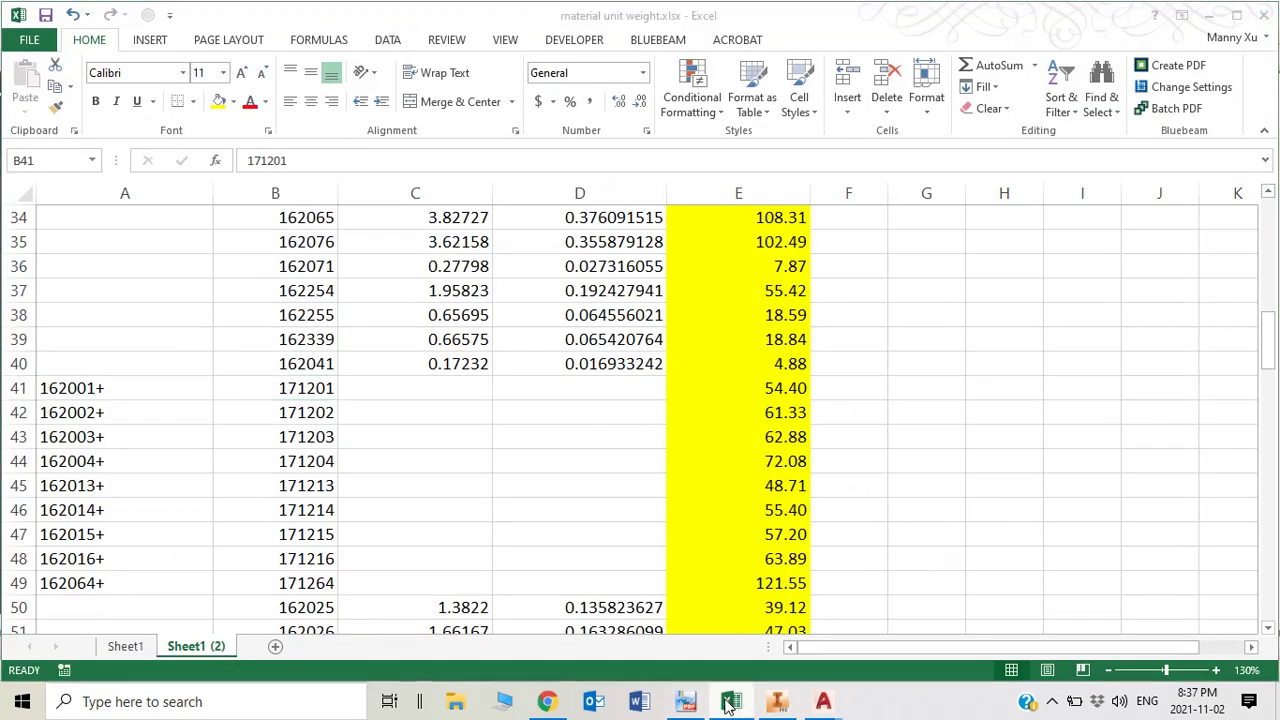
pyautogui.click(731, 702)
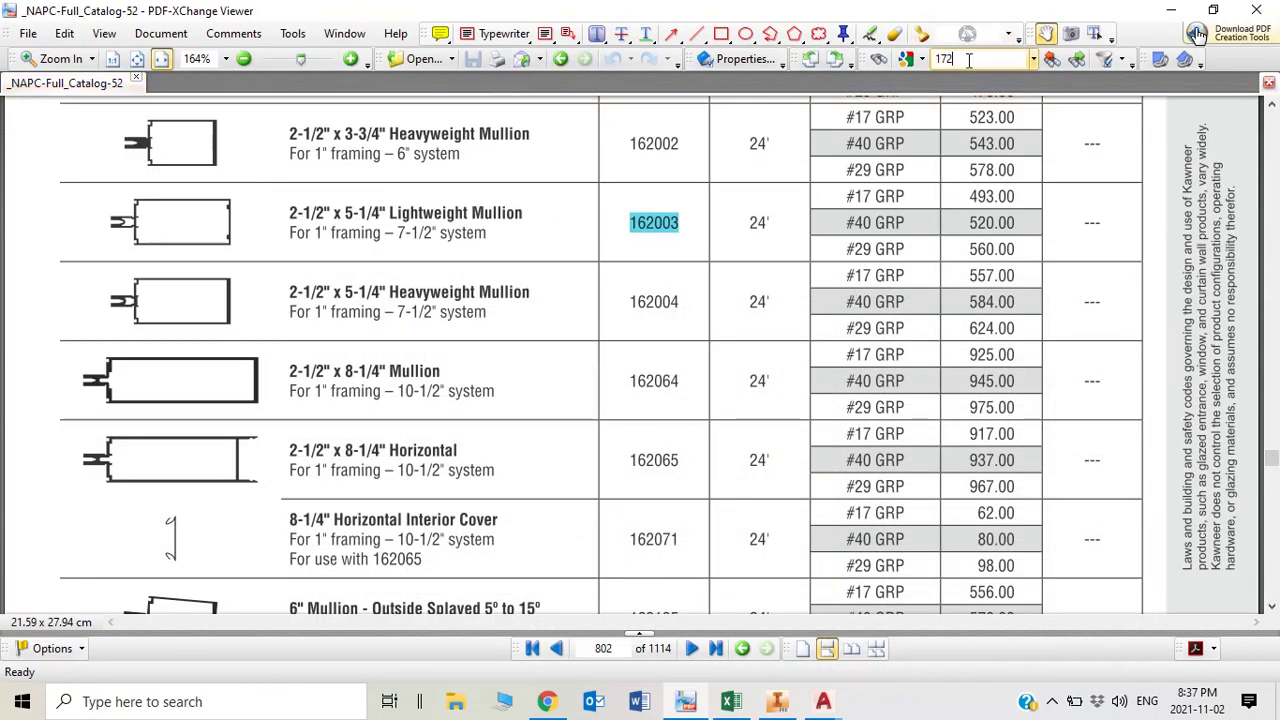
pyautogui.write('201')
pyautogui.press('Return')
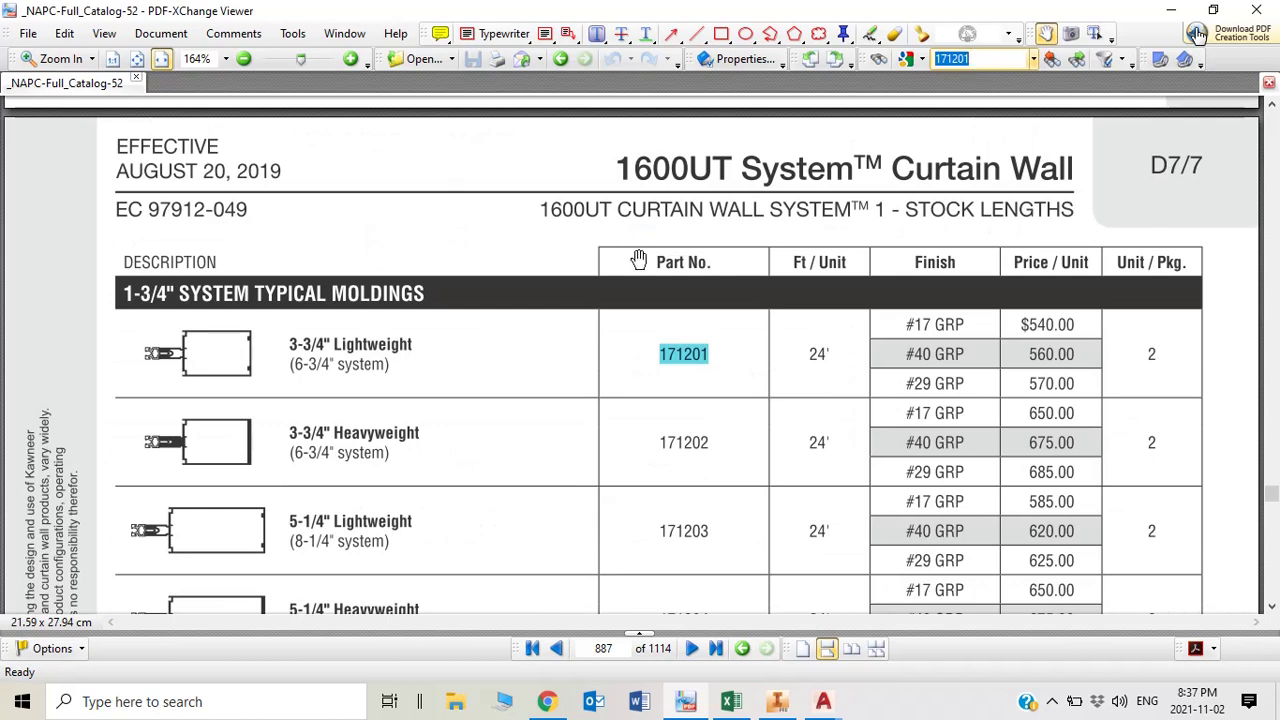
# Zoom in on the 171201 molding drawing, then select the 162001+ label in Excel cell A41.
pyautogui.keyDown('ctrl'); pyautogui.scroll(1, 151, 383); pyautogui.keyUp('ctrl')
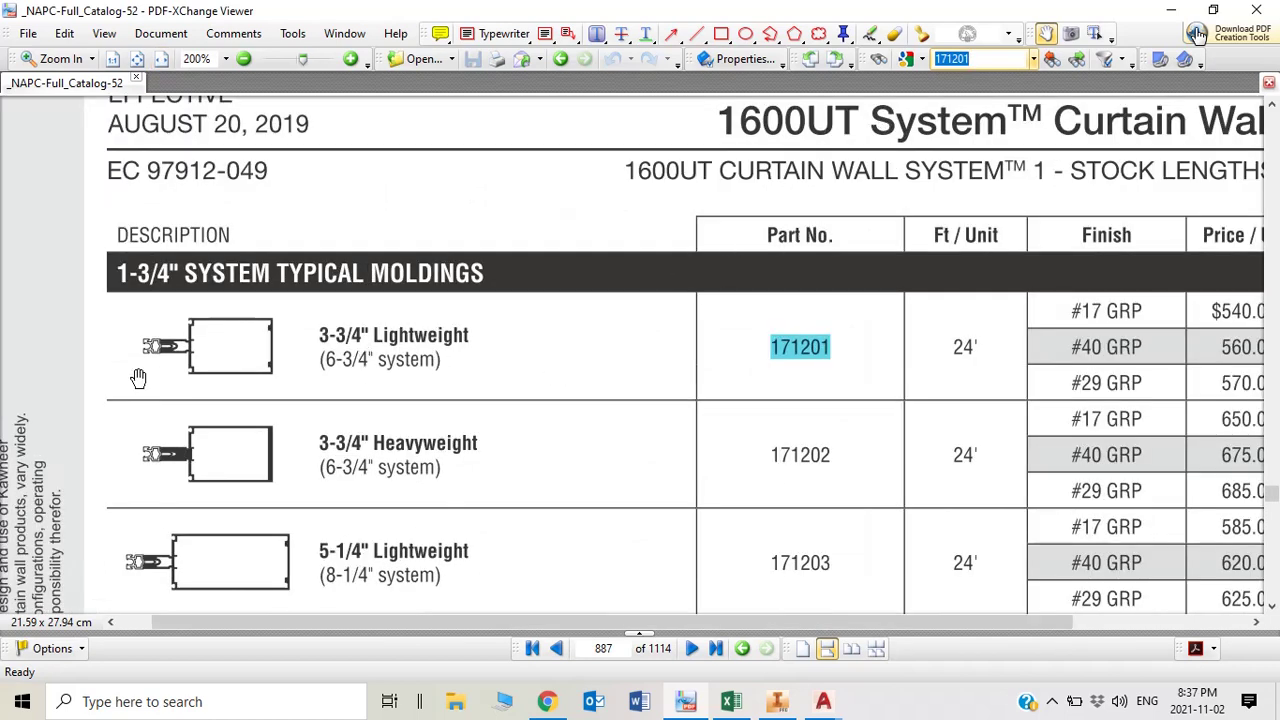
pyautogui.keyDown('ctrl'); pyautogui.scroll(2, 97, 343); pyautogui.keyUp('ctrl')
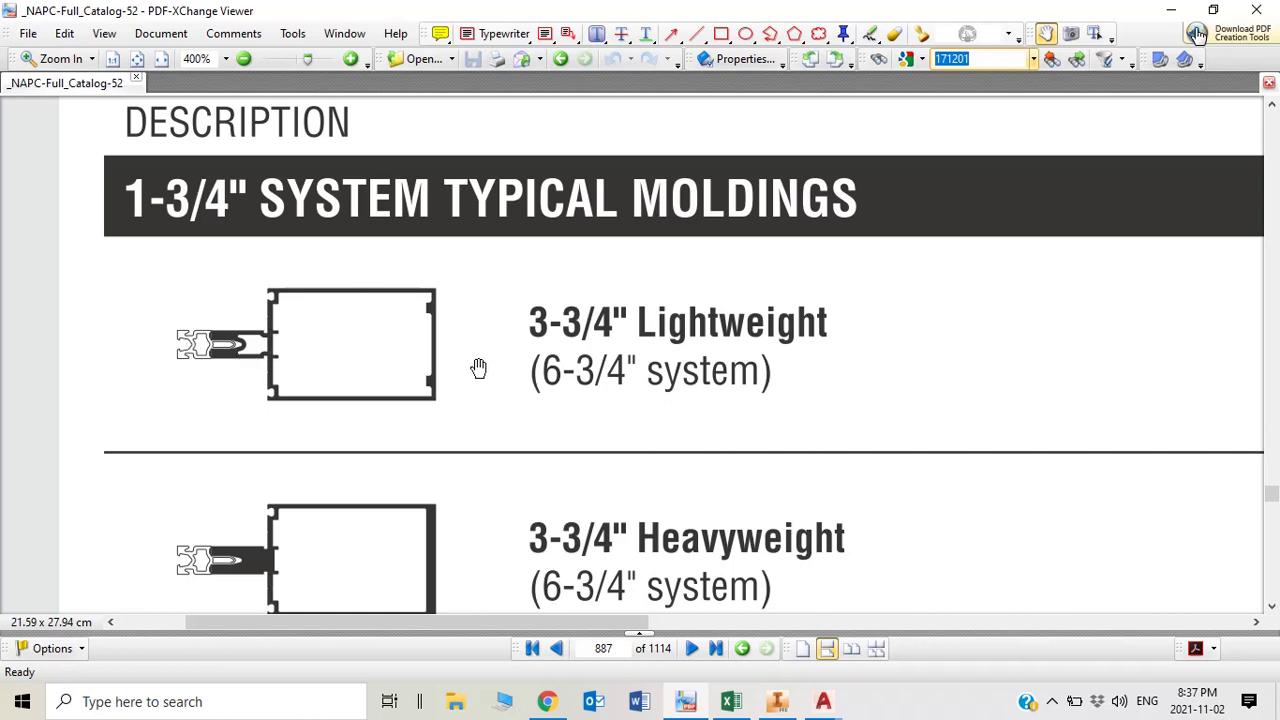
pyautogui.keyDown('ctrl'); pyautogui.scroll(-1, 334, 360); pyautogui.keyUp('ctrl')
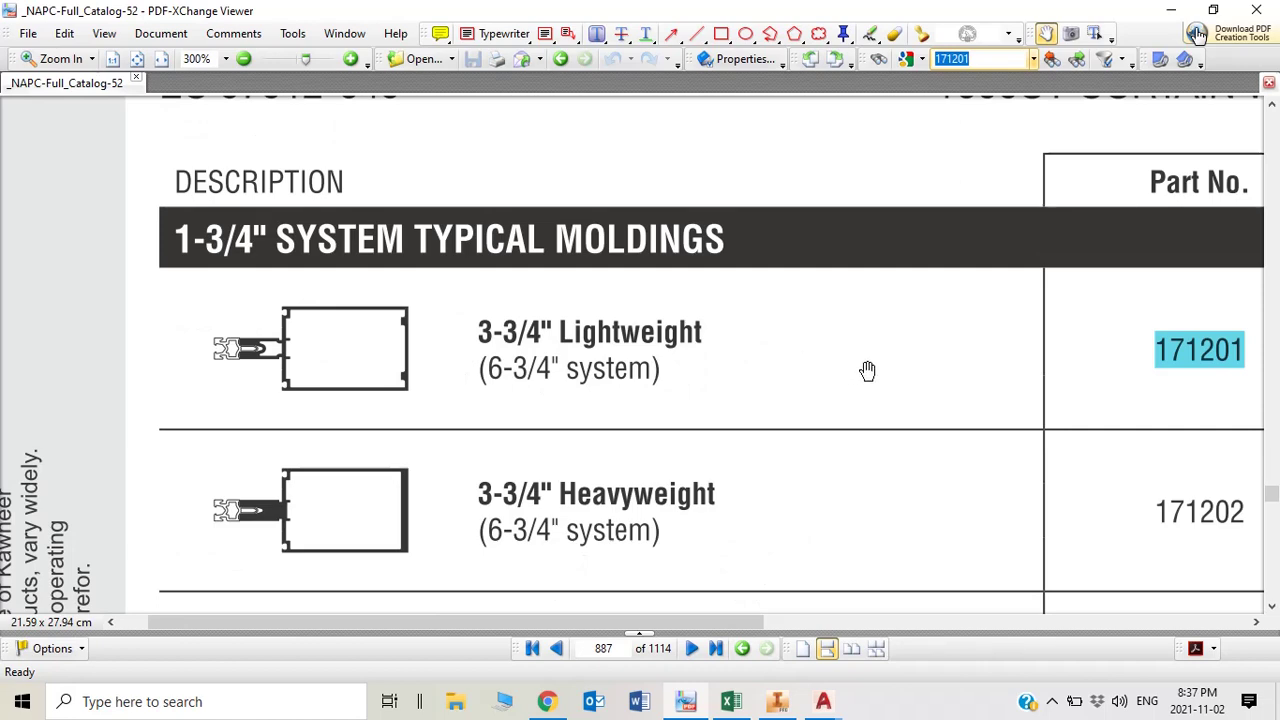
pyautogui.click(731, 701)
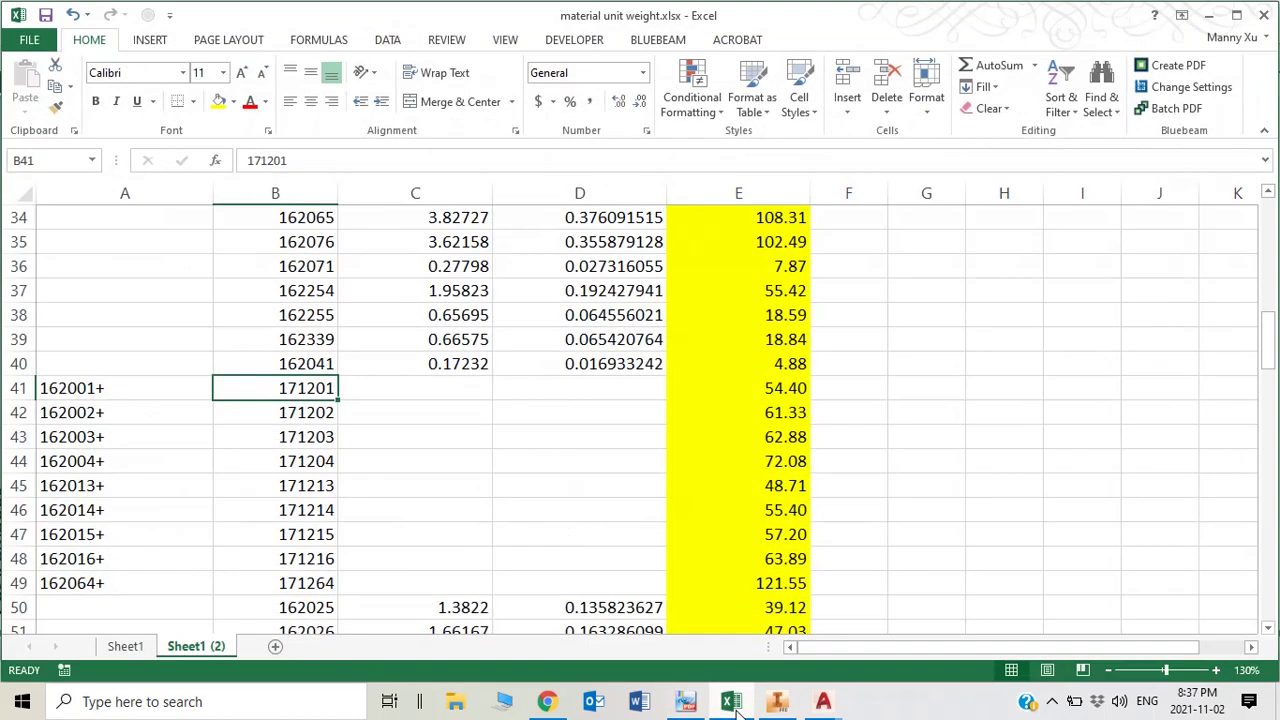
pyautogui.click(117, 394)
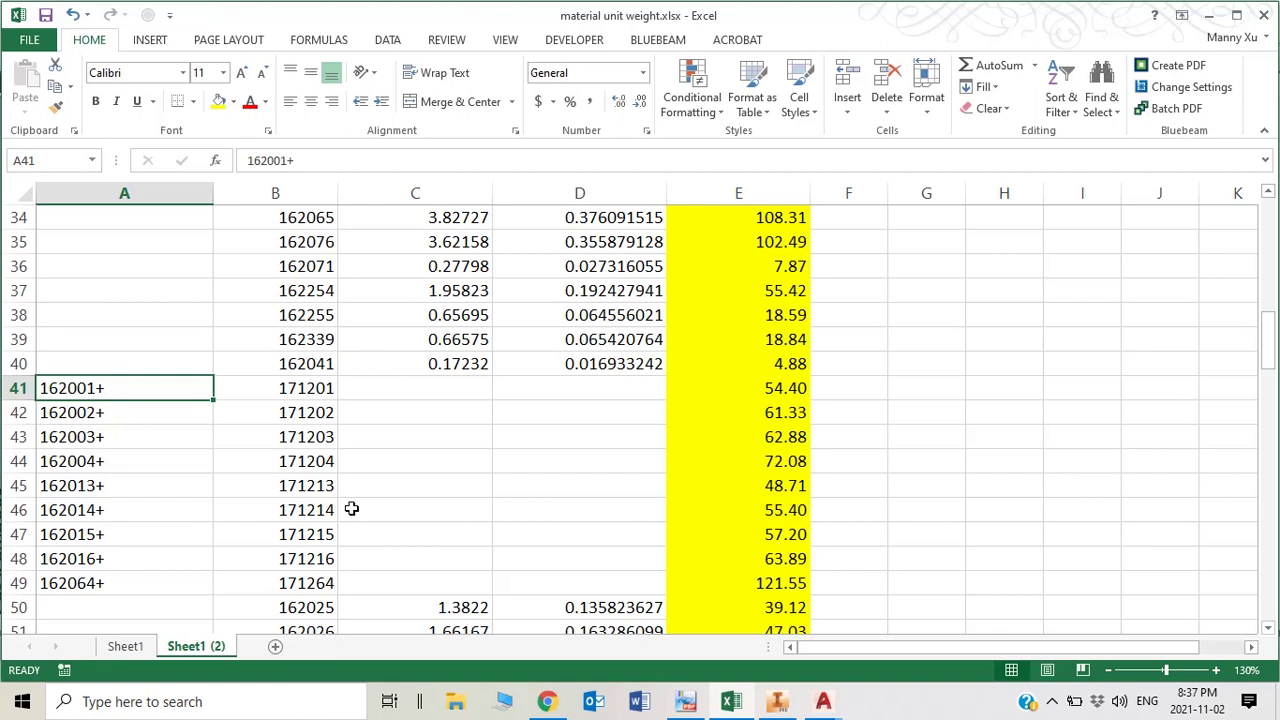
# Extract the current 1600UT price page of the catalog into its own document.
pyautogui.click(685, 701)
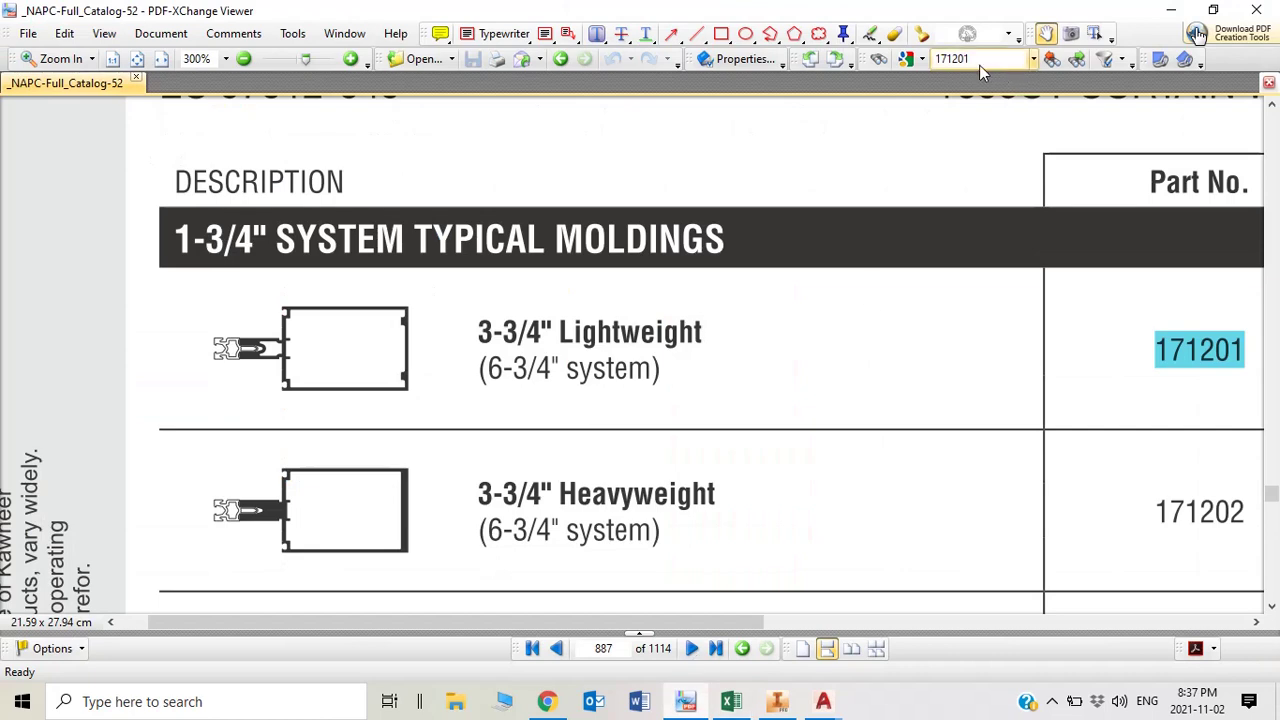
pyautogui.click(165, 33)
pyautogui.click(190, 108)
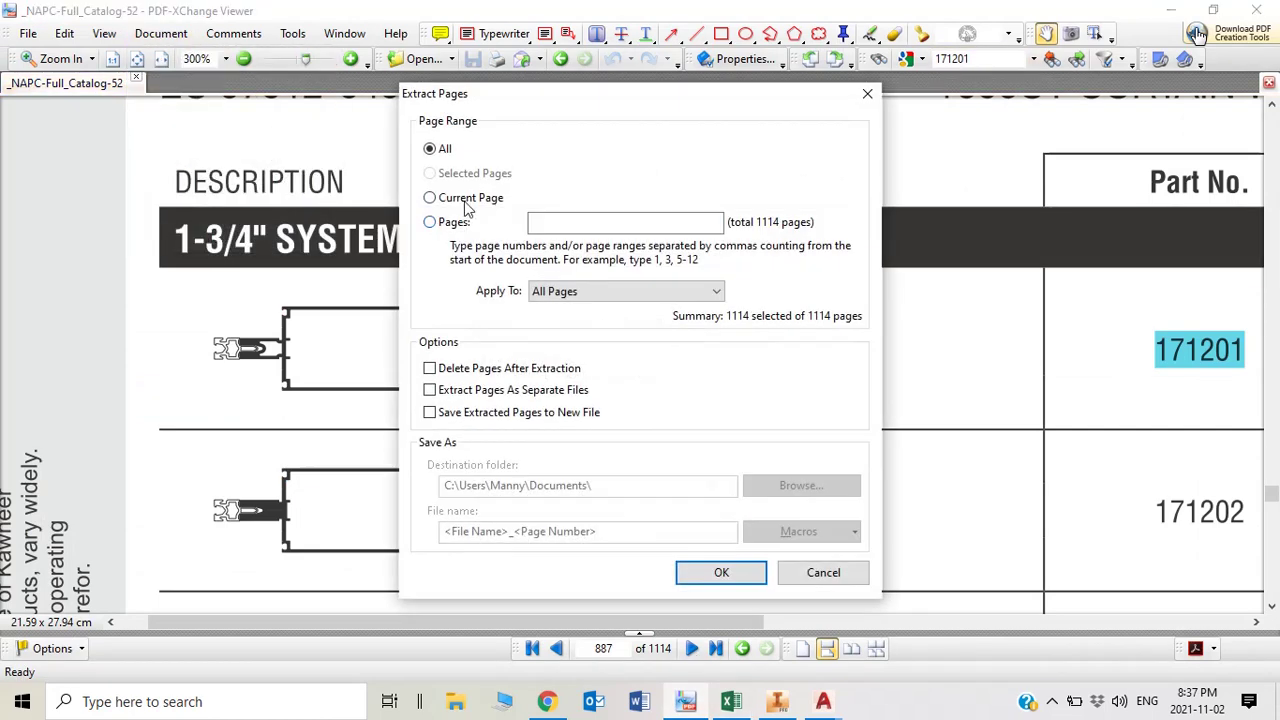
pyautogui.click(466, 198)
pyautogui.click(721, 574)
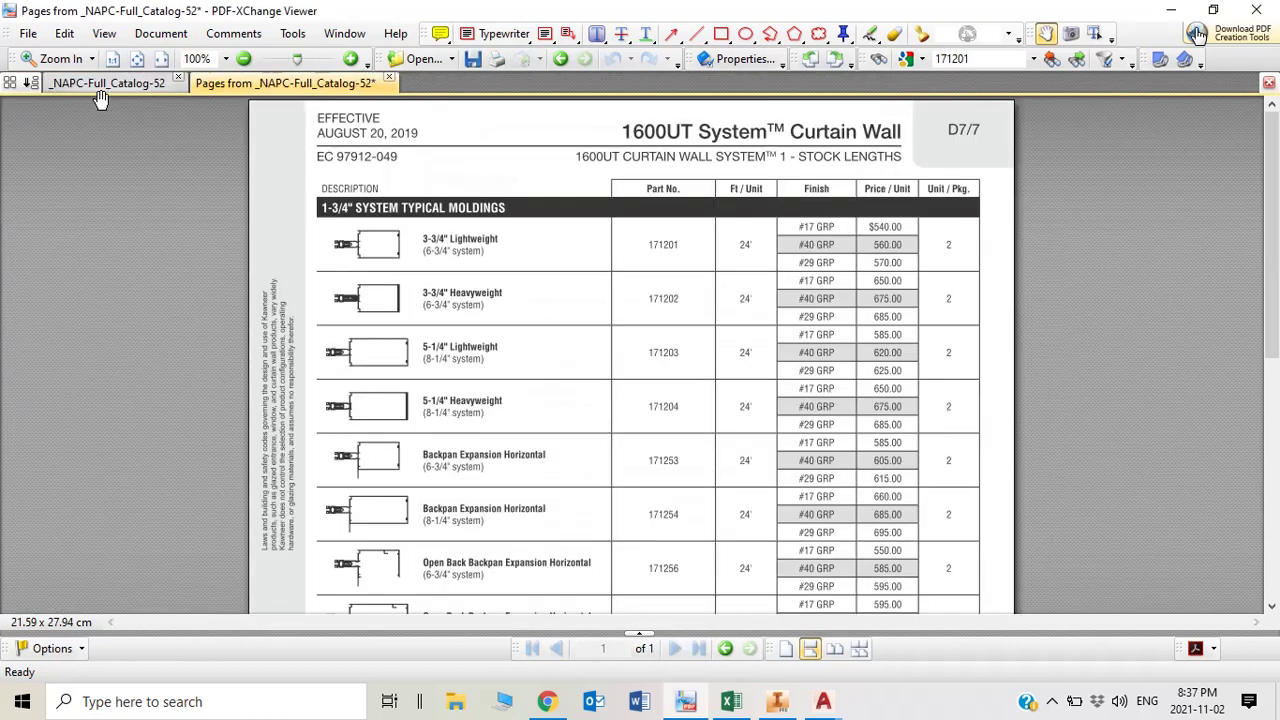
# Find part 162001 in the full catalog and snapshot its lightweight mullion drawing.
pyautogui.click(109, 84)
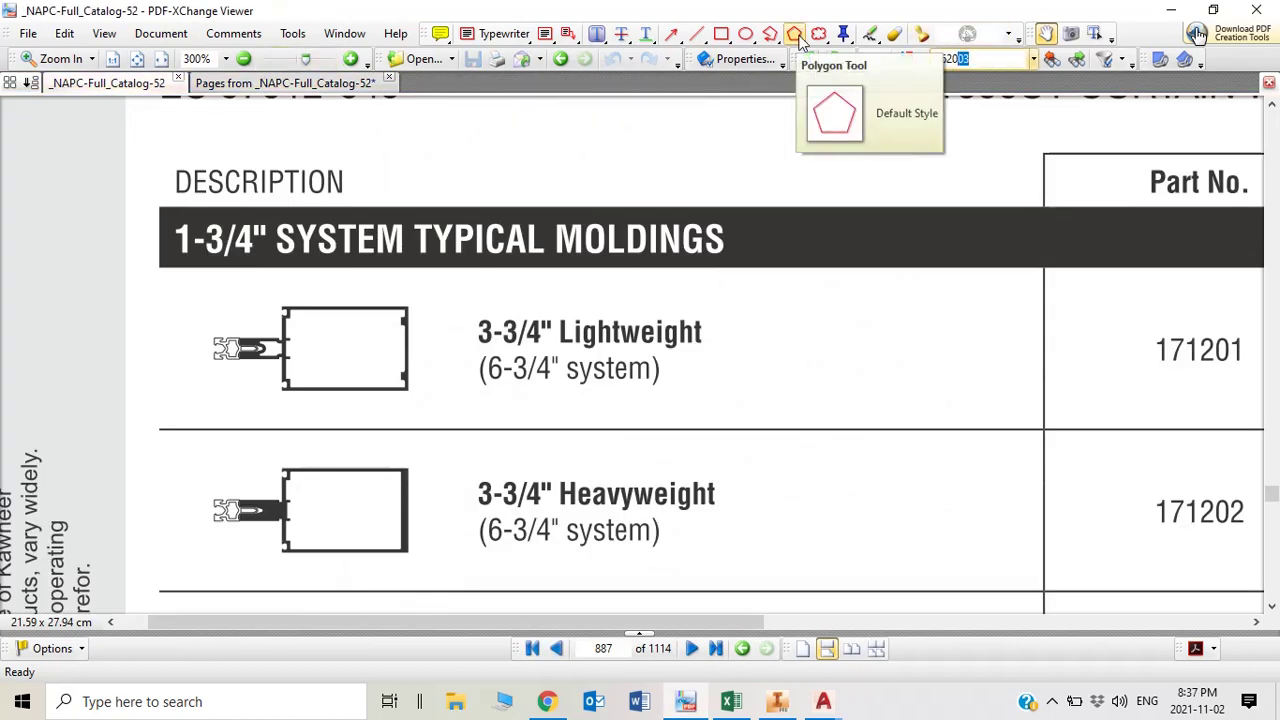
pyautogui.press('Return')
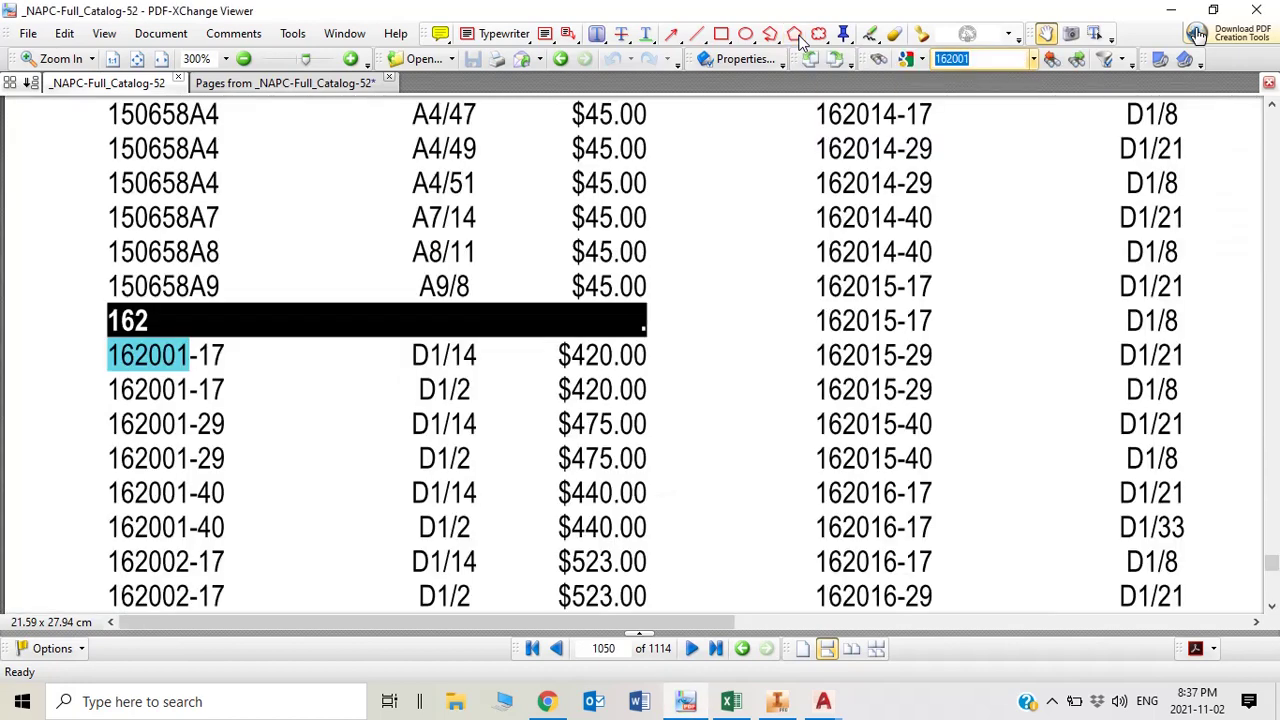
pyautogui.click(1051, 59)
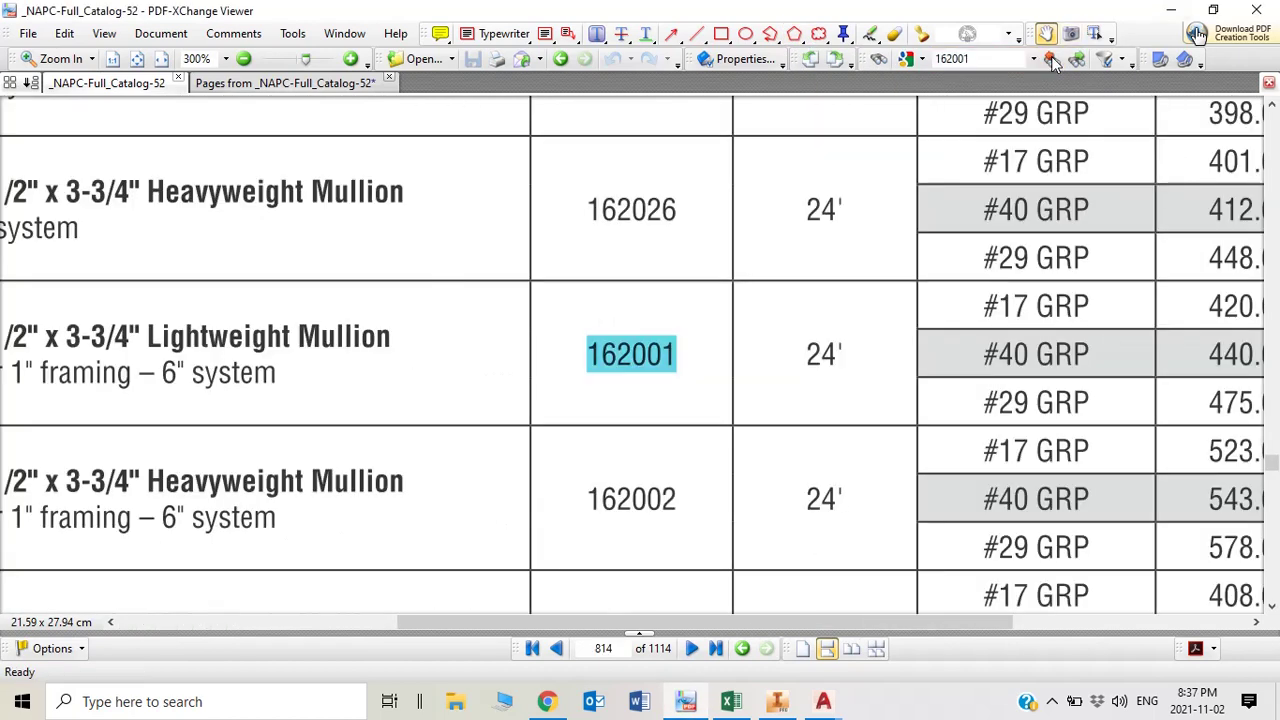
pyautogui.moveTo(459, 331); pyautogui.dragTo(977, 310)
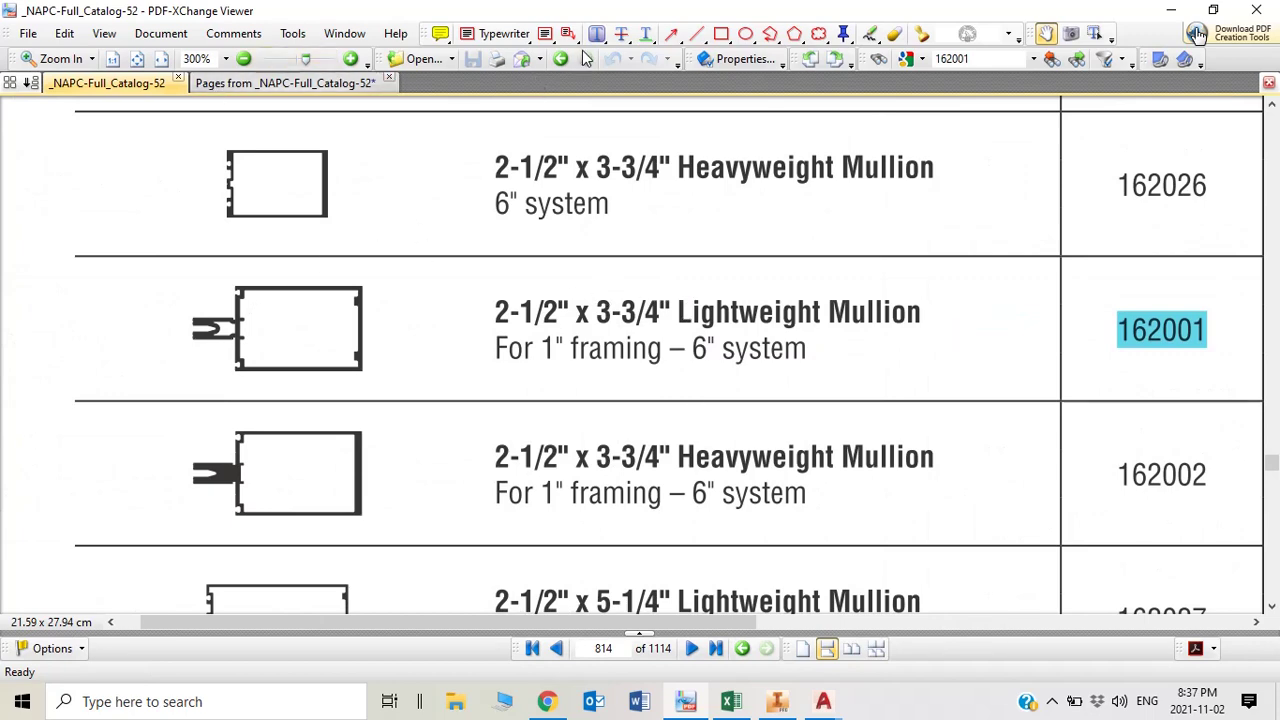
pyautogui.click(1070, 33)
pyautogui.moveTo(181, 279)
pyautogui.mouseDown()
pyautogui.moveTo(420, 389)
pyautogui.moveTo(393, 378)
pyautogui.mouseUp()
# On the extracted page, find 171201 and paste the mullion snapshot below its molding drawing.
pyautogui.click(332, 84)
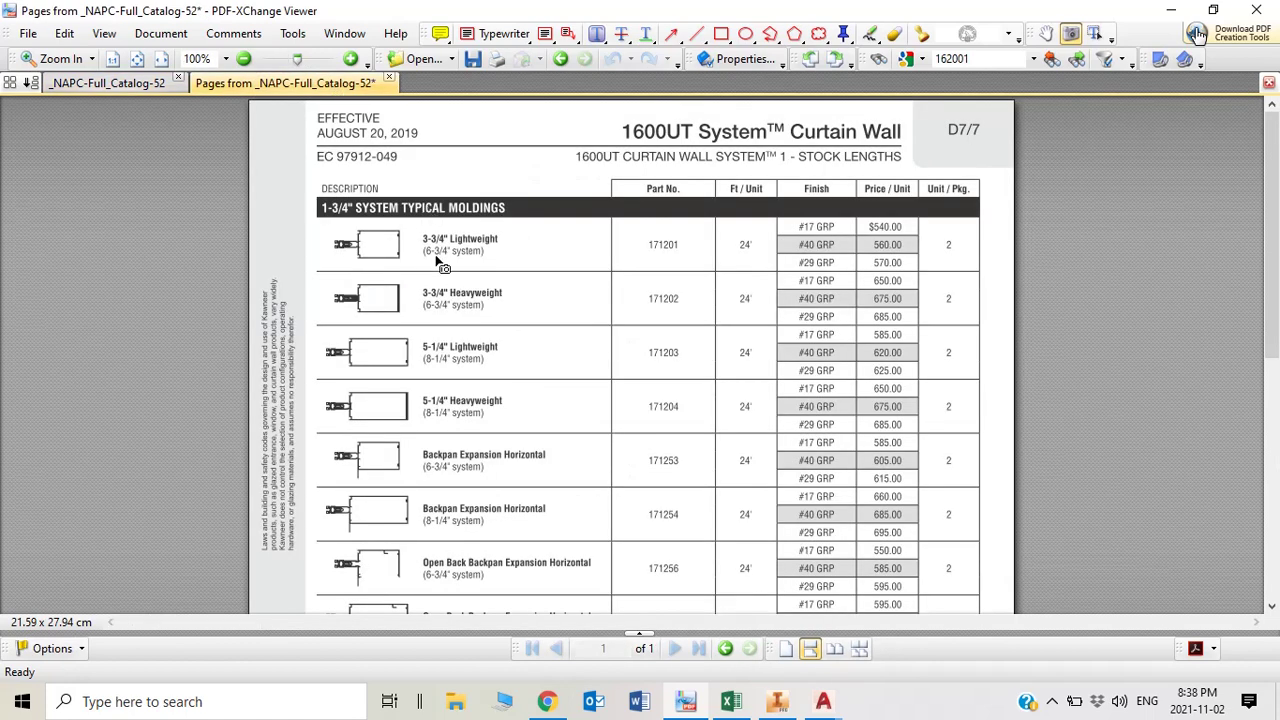
pyautogui.keyDown('ctrl'); pyautogui.scroll(1, 447, 370); pyautogui.keyUp('ctrl')
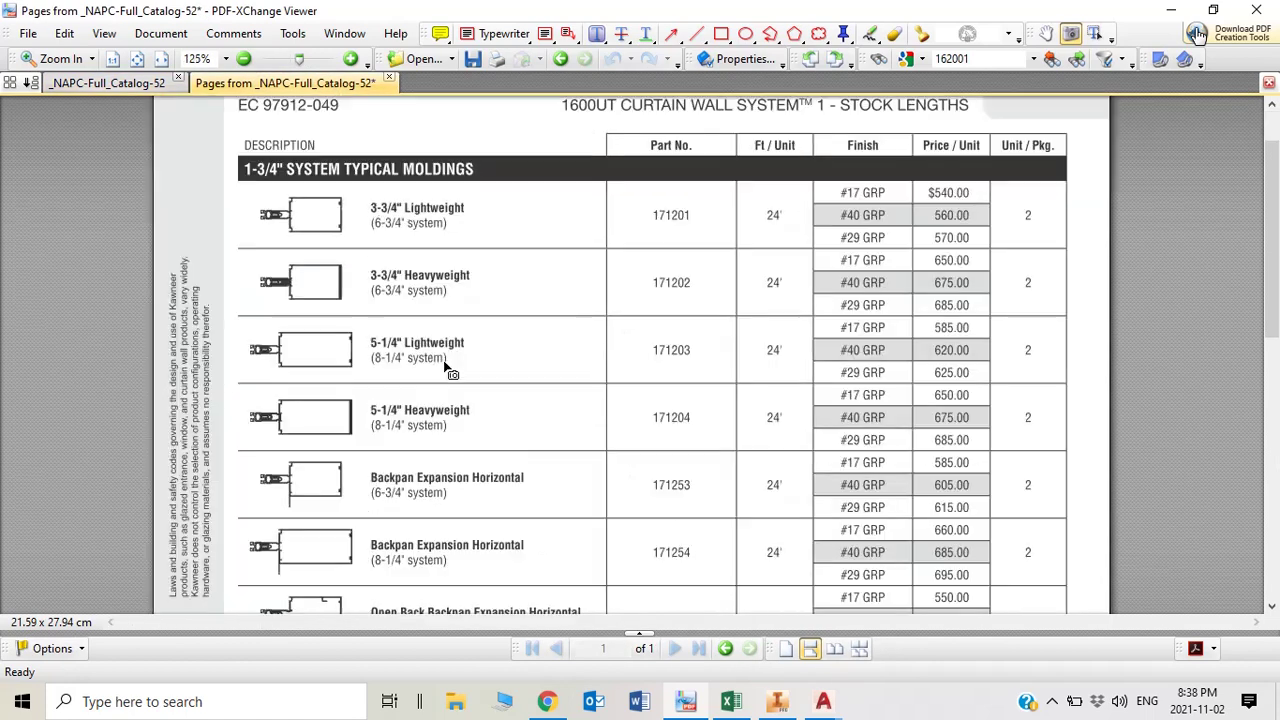
pyautogui.click(1034, 59)
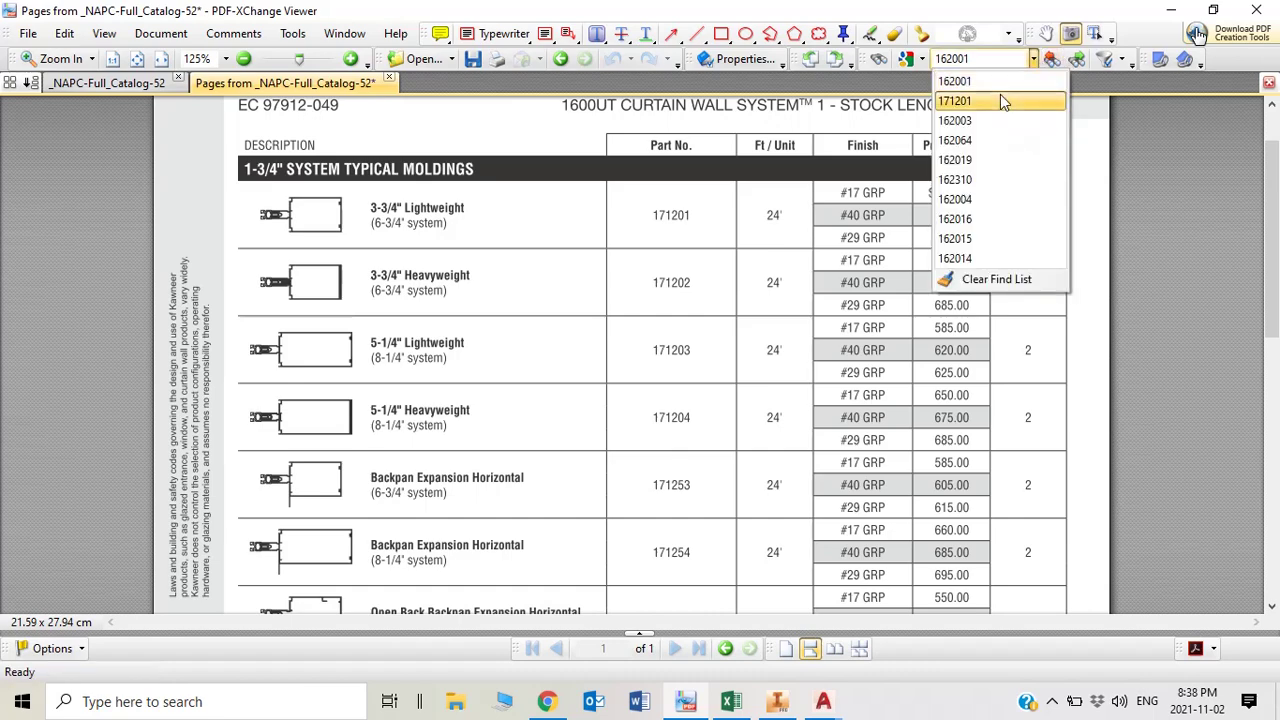
pyautogui.click(1000, 100)
pyautogui.click(1052, 59)
pyautogui.keyDown('ctrl'); pyautogui.scroll(4, 460, 282); pyautogui.keyUp('ctrl')
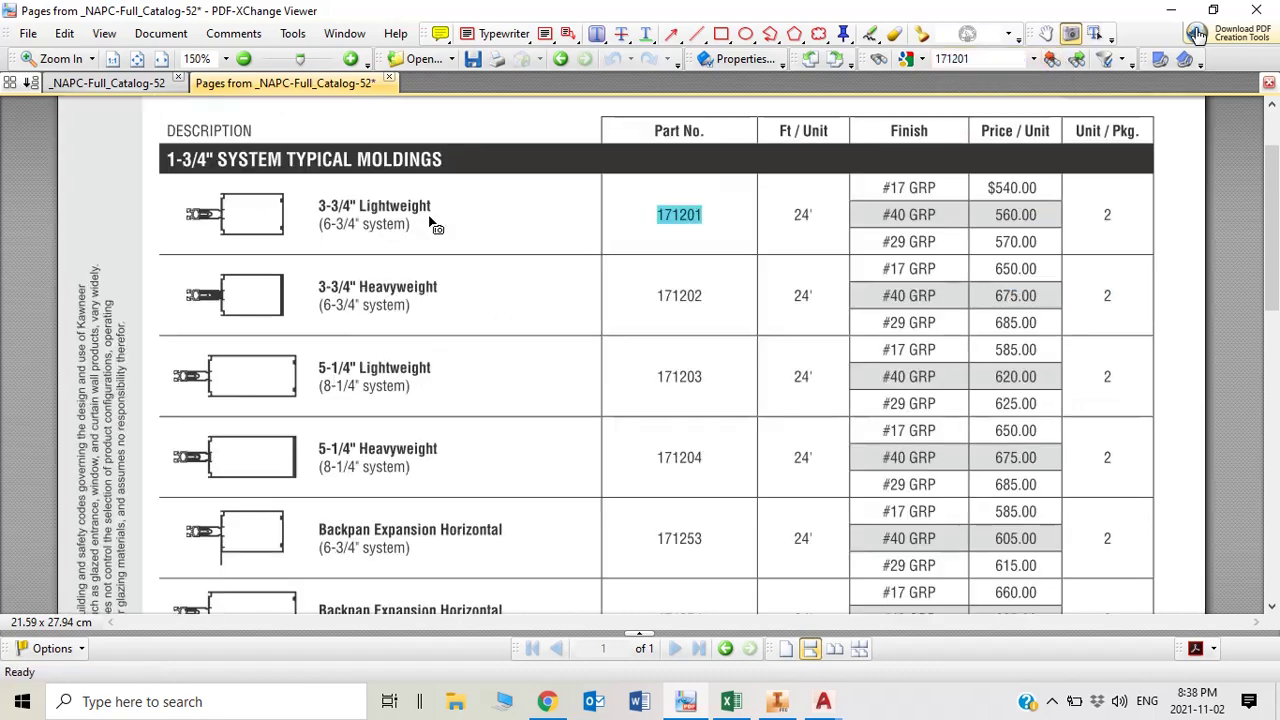
pyautogui.rightClick(578, 158)
pyautogui.click(631, 289)
pyautogui.moveTo(675, 208)
pyautogui.mouseDown()
pyautogui.moveTo(546, 298)
pyautogui.moveTo(205, 325)
pyautogui.moveTo(256, 321)
pyautogui.mouseUp()
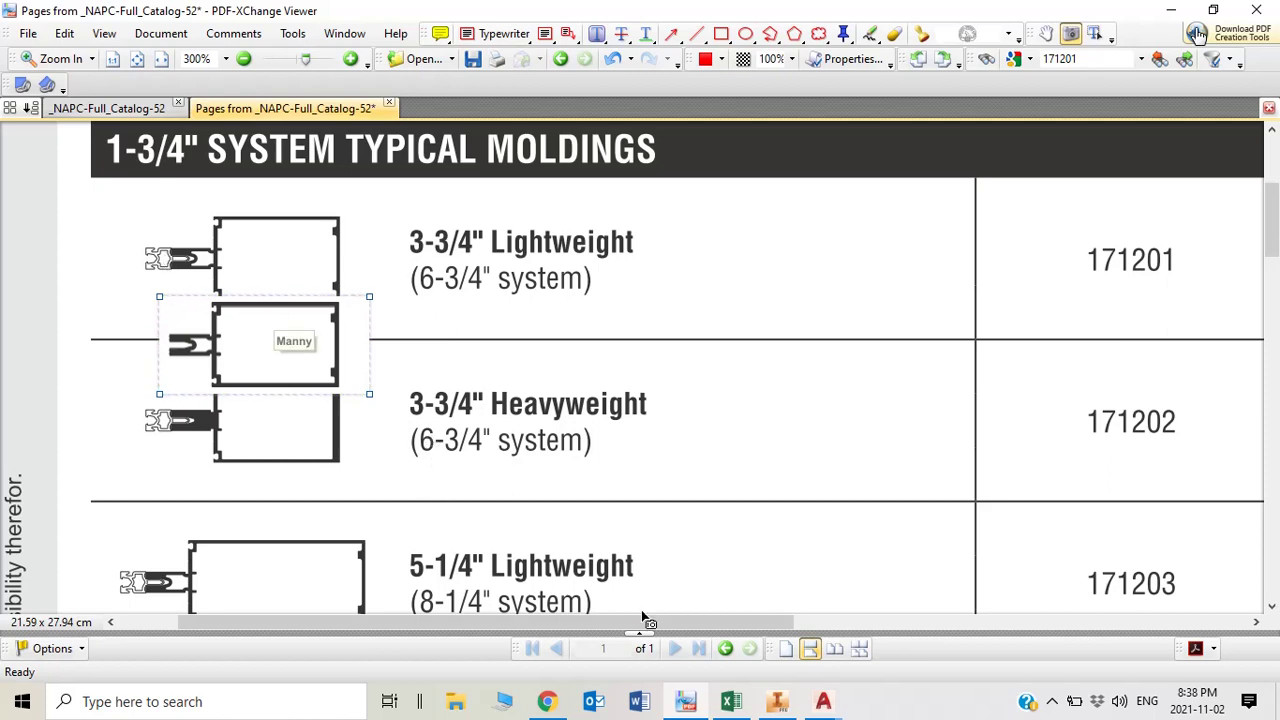
# Back in the workbook, check 171201 in B41 and the 162001+ label in A41.
pyautogui.click(731, 701)
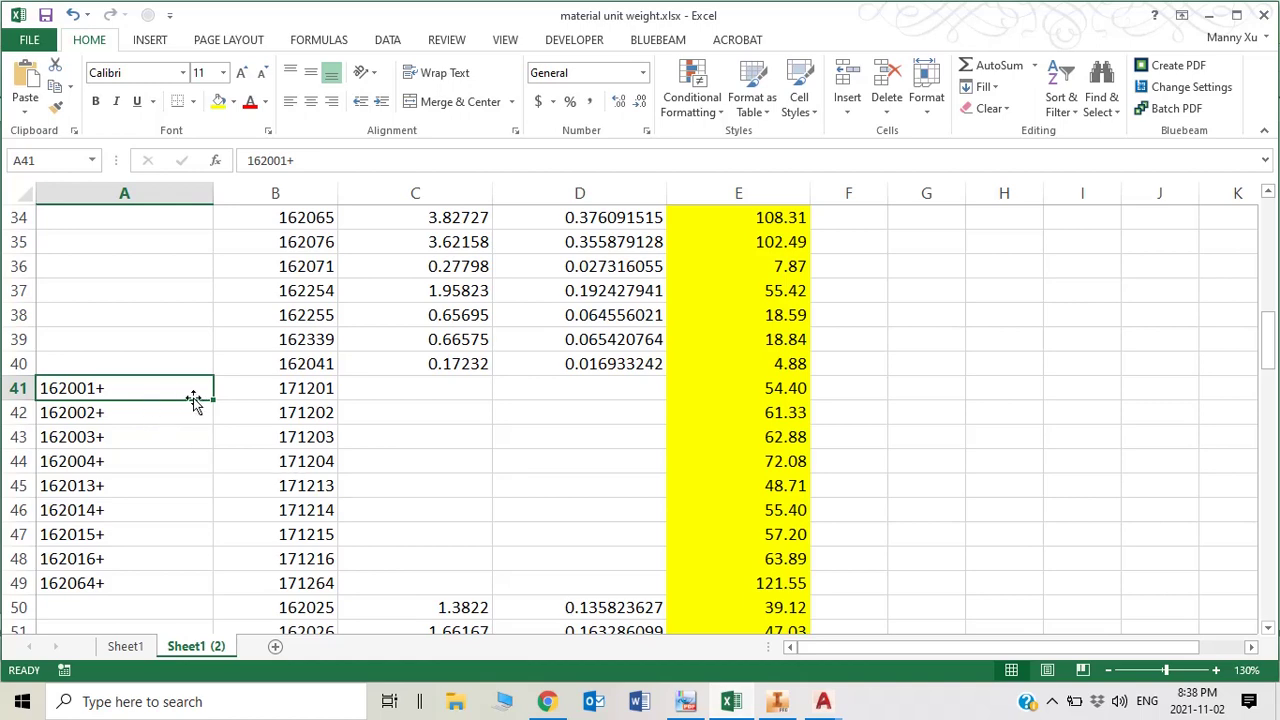
pyautogui.click(324, 393)
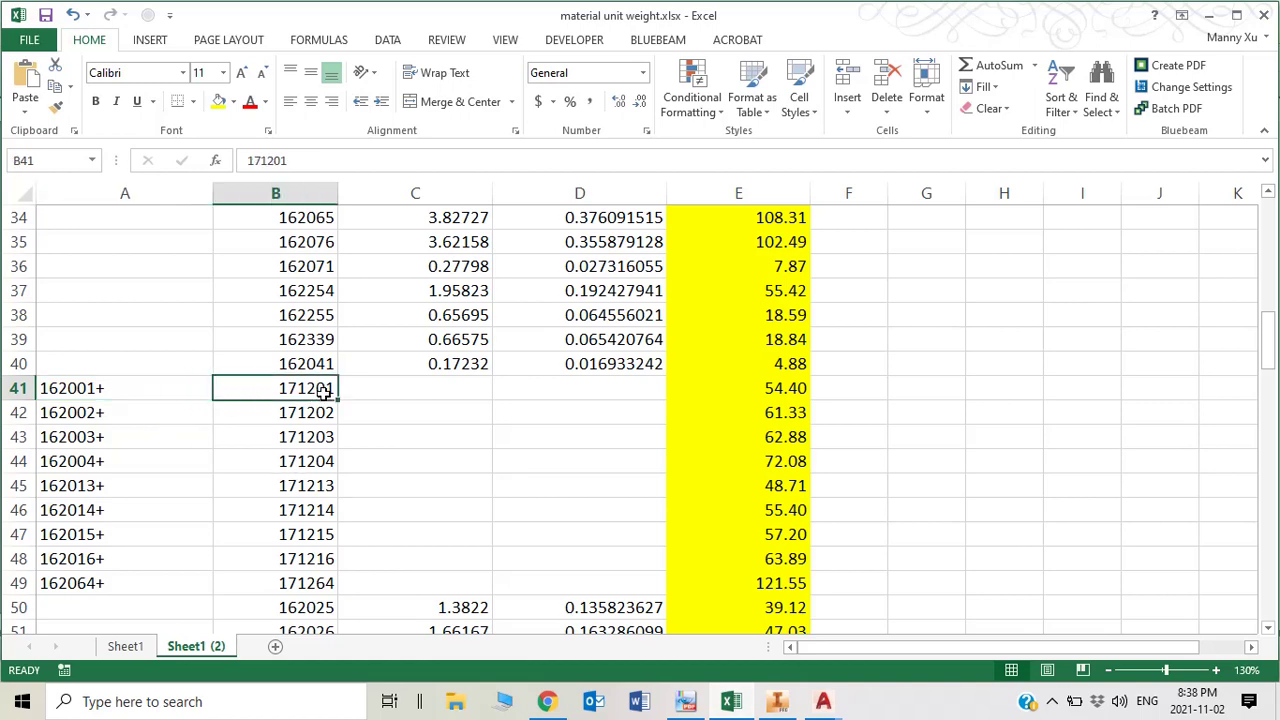
pyautogui.click(166, 391)
pyautogui.scroll(4, 177, 391)
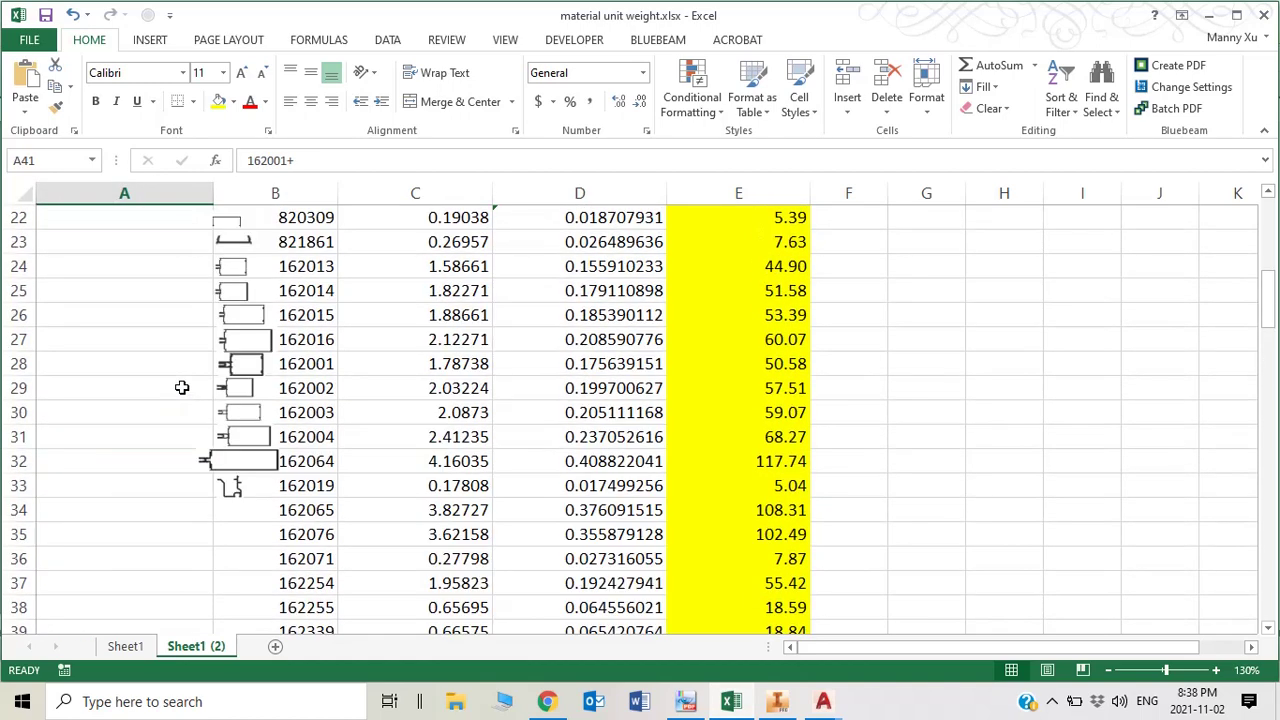
pyautogui.scroll(2, 182, 387)
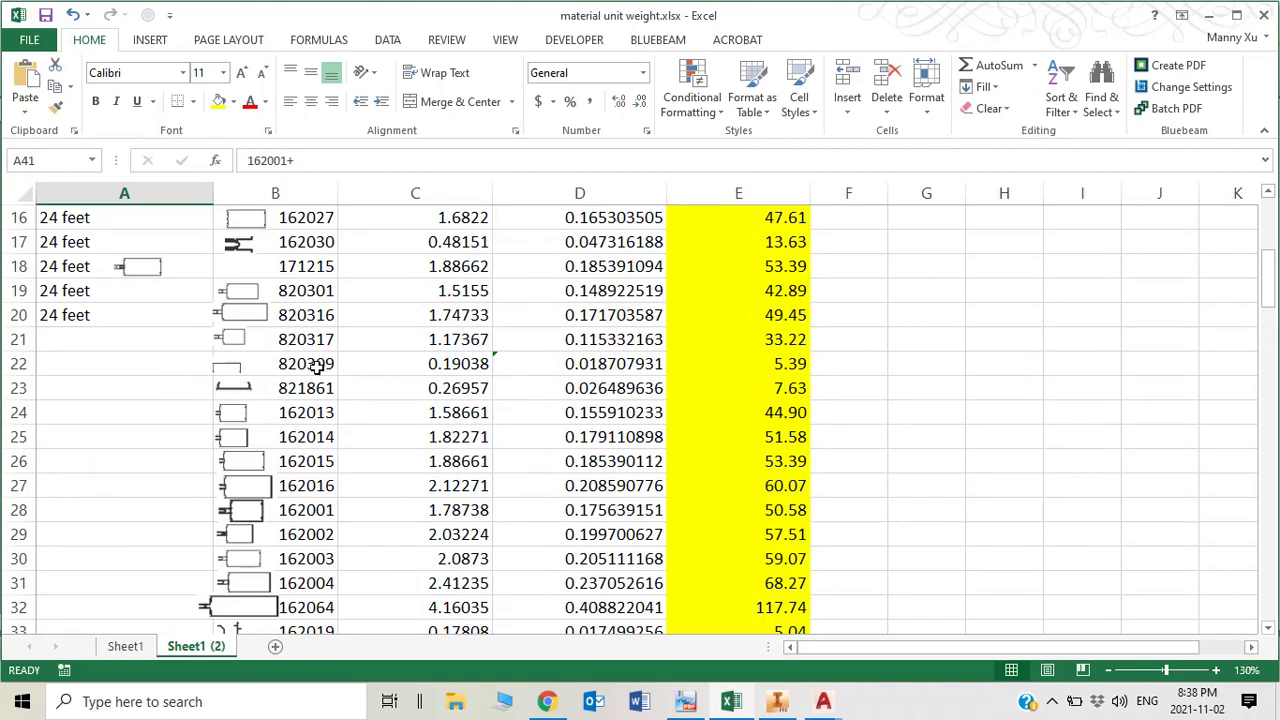
pyautogui.scroll(2, 316, 367)
pyautogui.scroll(3, 318, 367)
pyautogui.scroll(-3, 354, 423)
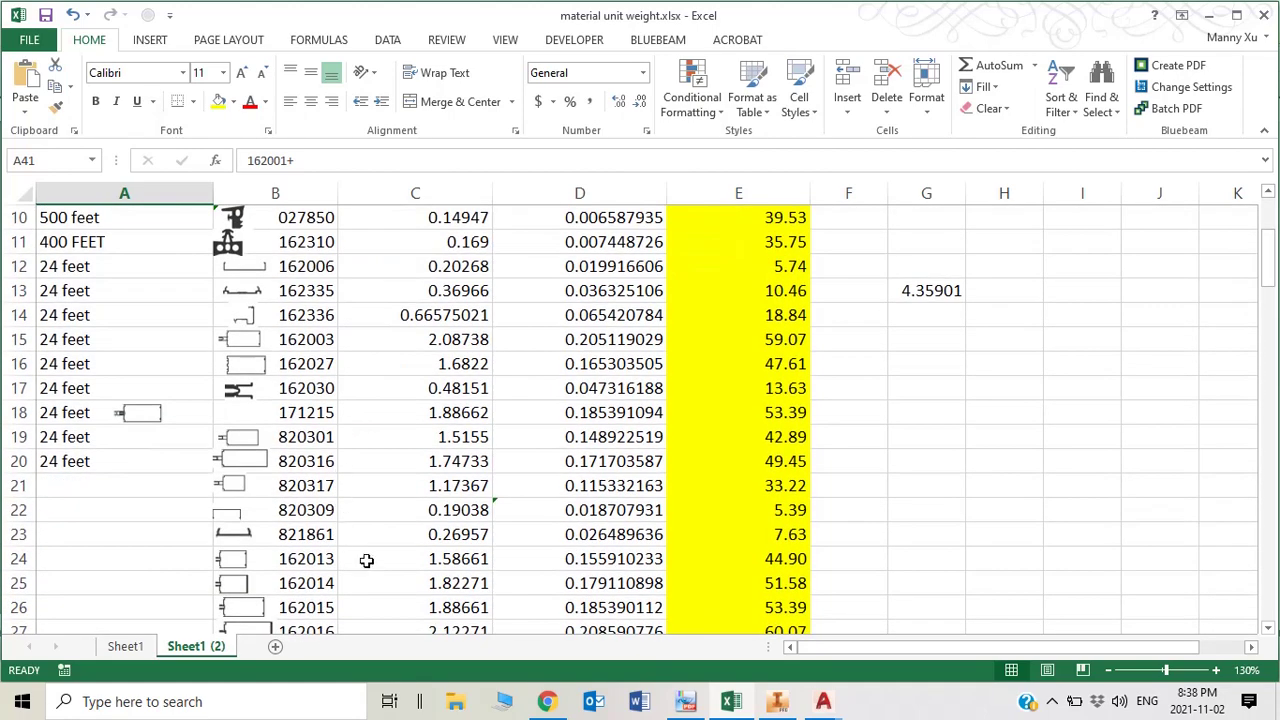
pyautogui.scroll(-2, 338, 455)
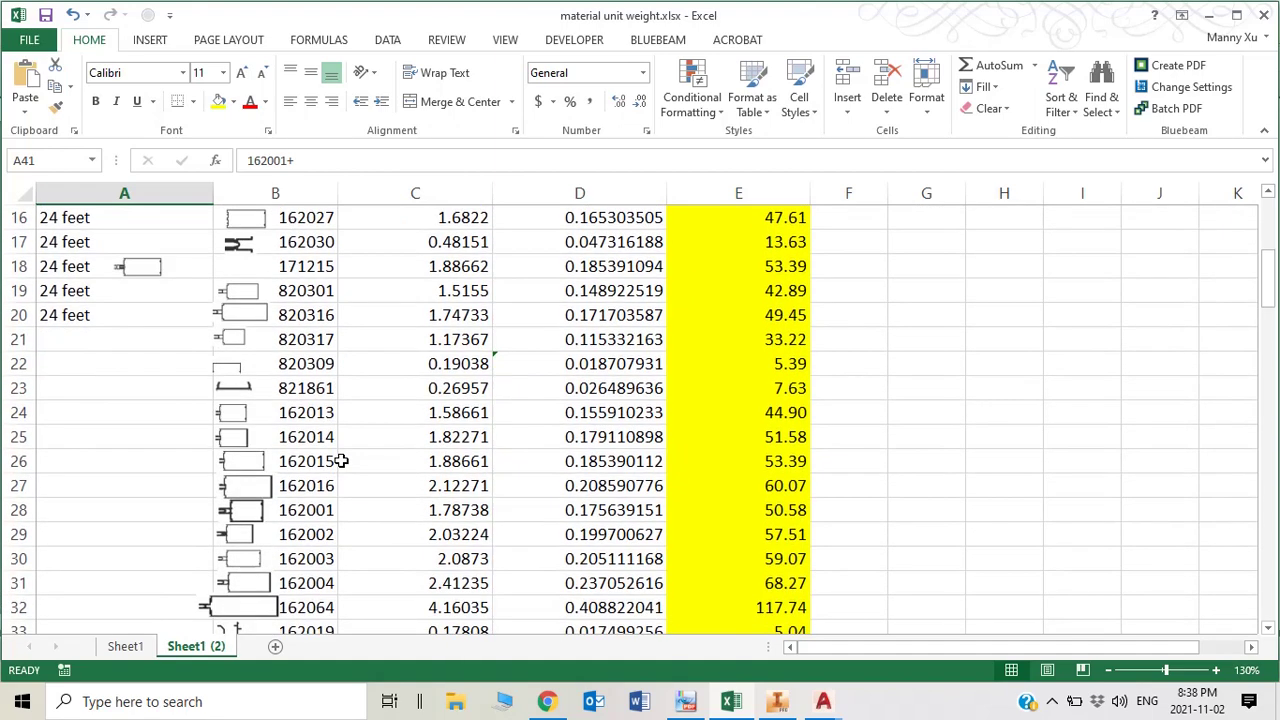
pyautogui.scroll(-1, 329, 441)
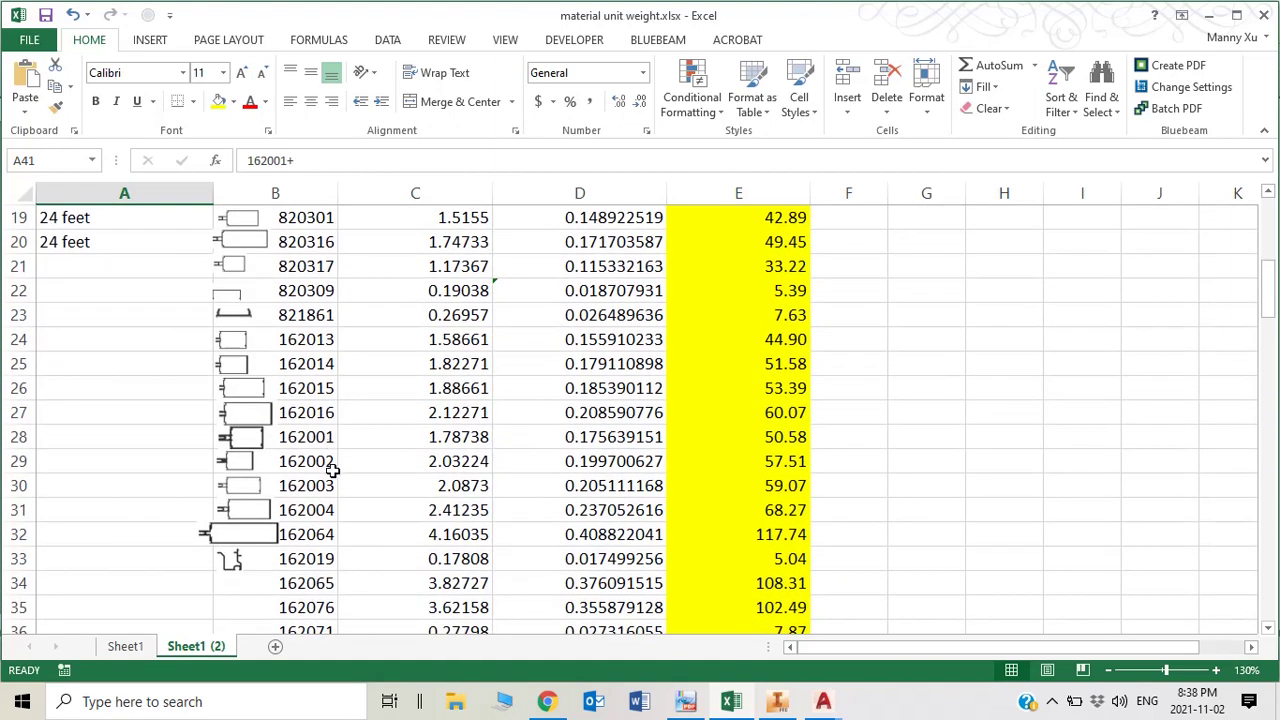
# Check part 162001's 1.78738 unit weight and E28 stock formula, then scroll down to the PVC and handle rows.
pyautogui.click(310, 440)
pyautogui.click(478, 444)
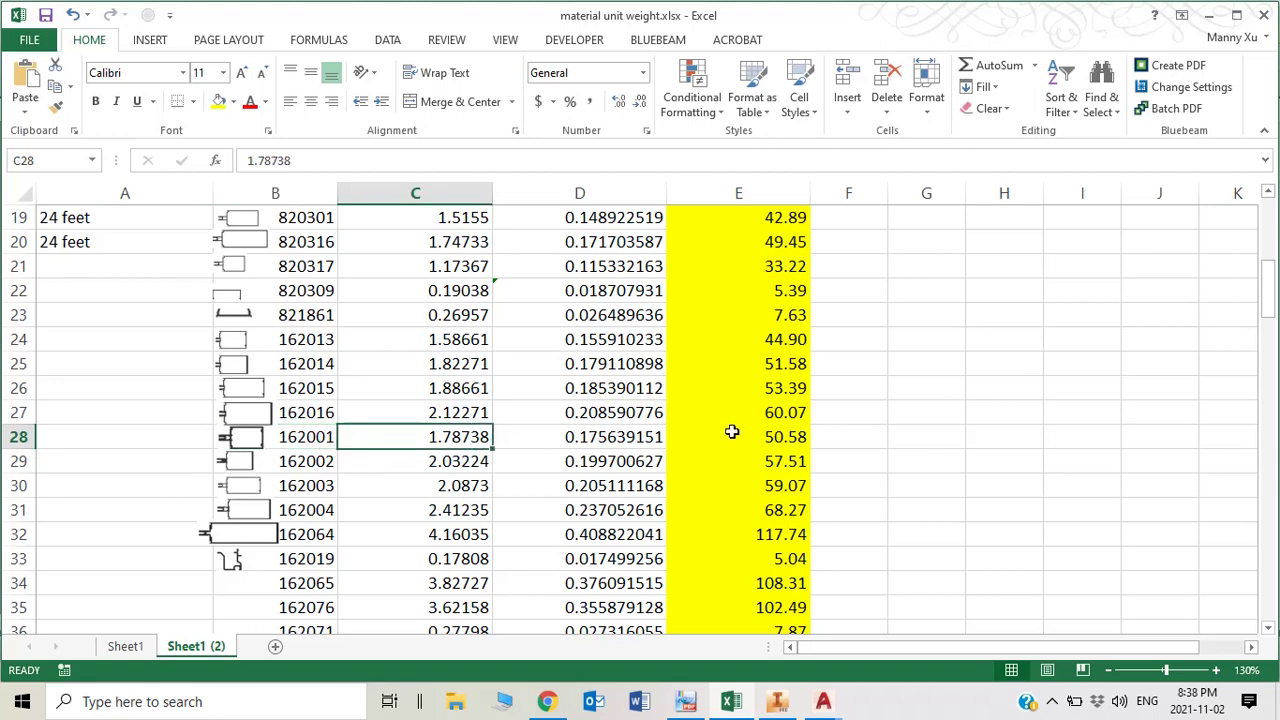
pyautogui.click(732, 432)
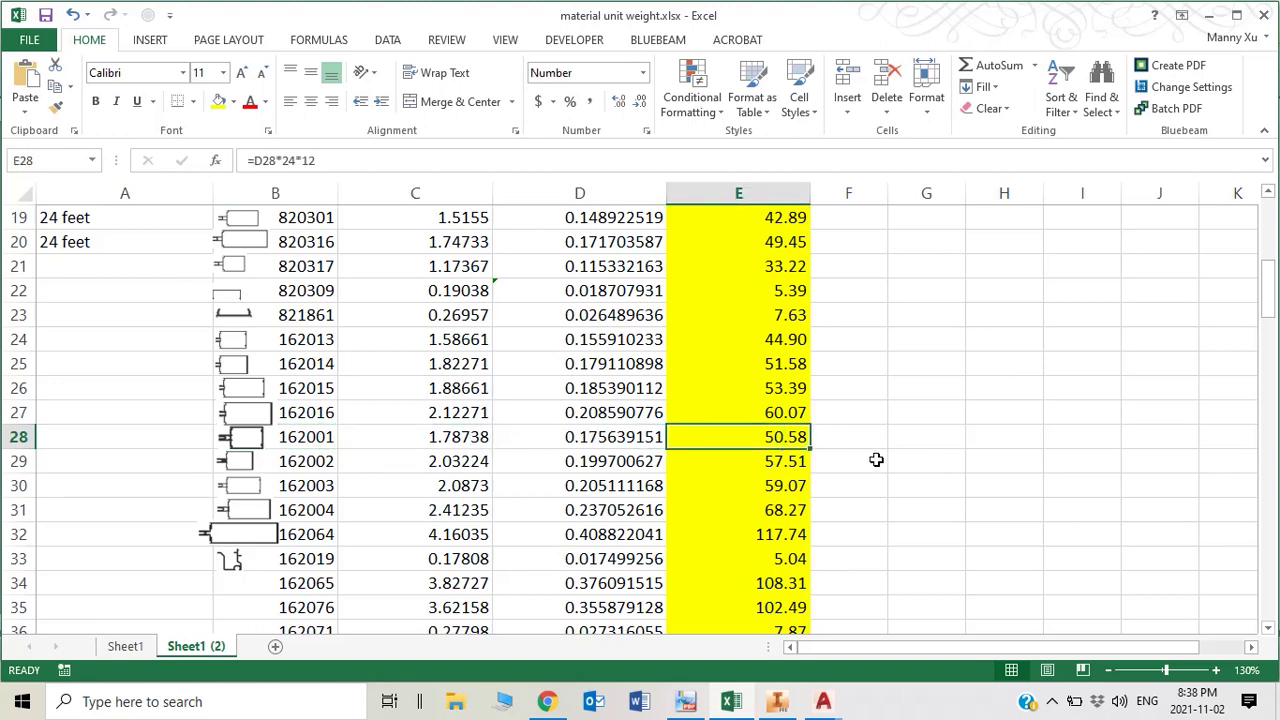
pyautogui.scroll(-6, 872, 458)
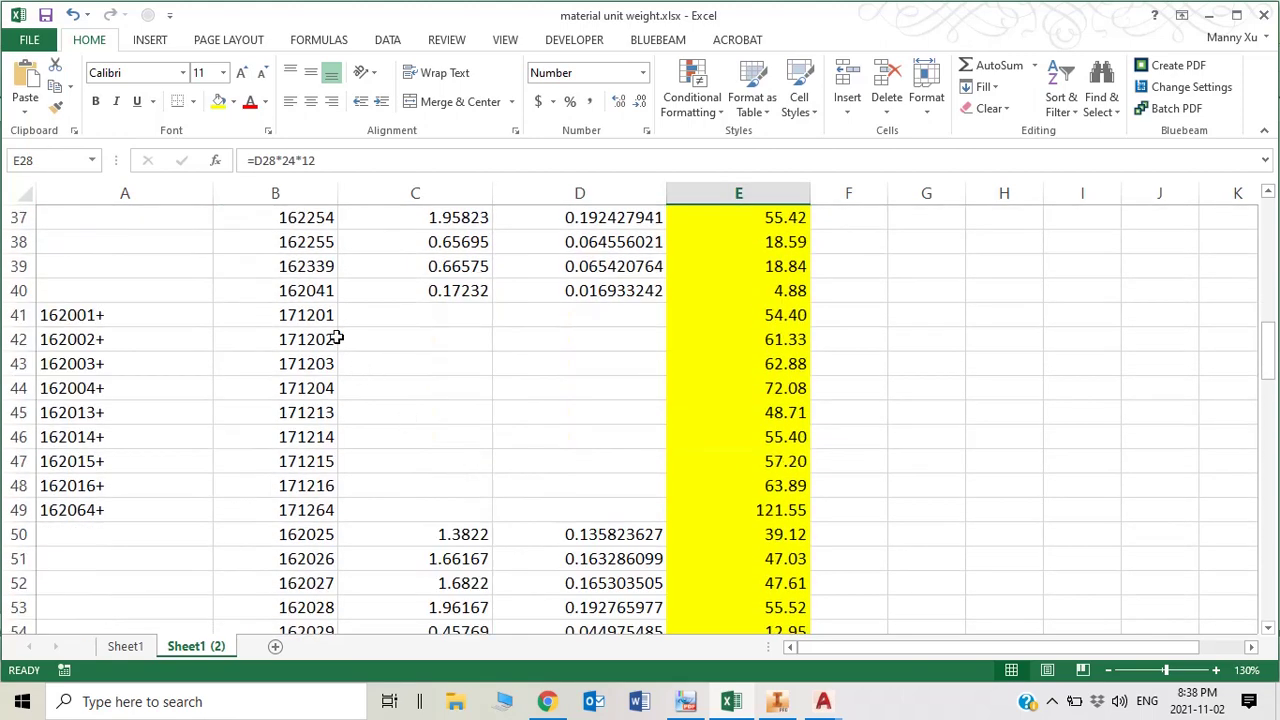
pyautogui.scroll(5, 590, 344)
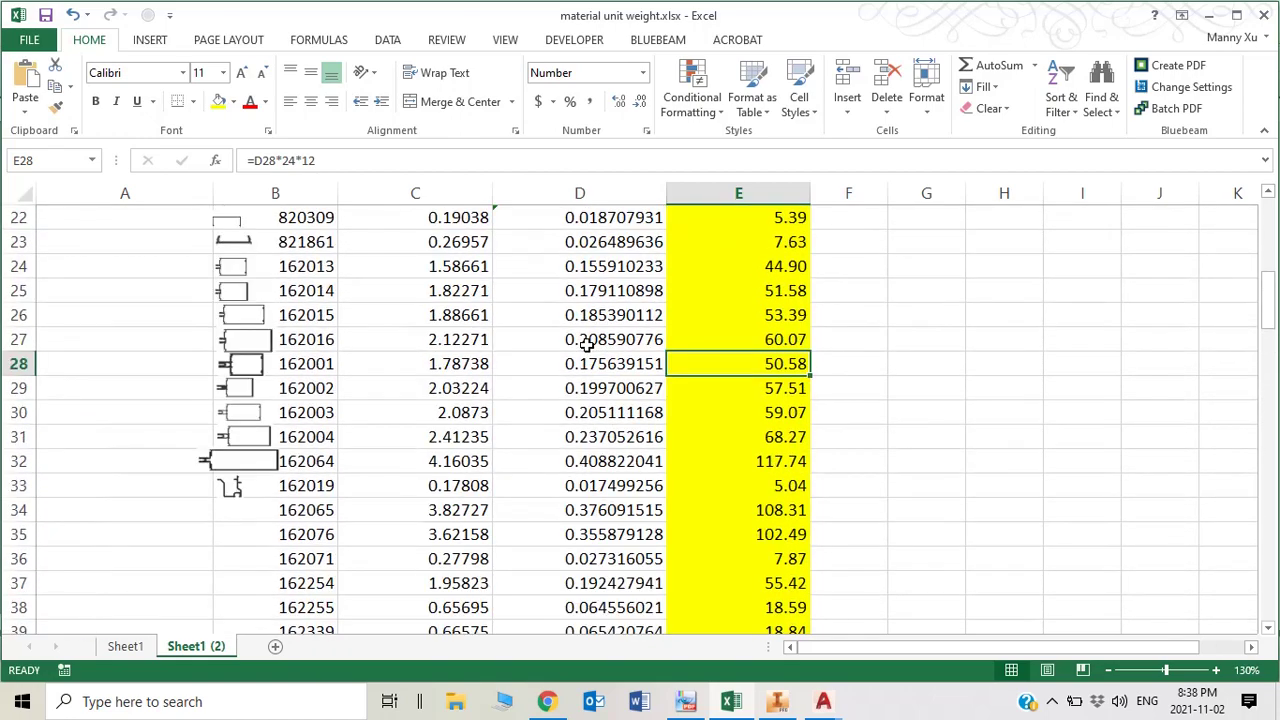
pyautogui.scroll(-7, 588, 343)
pyautogui.scroll(10, 590, 345)
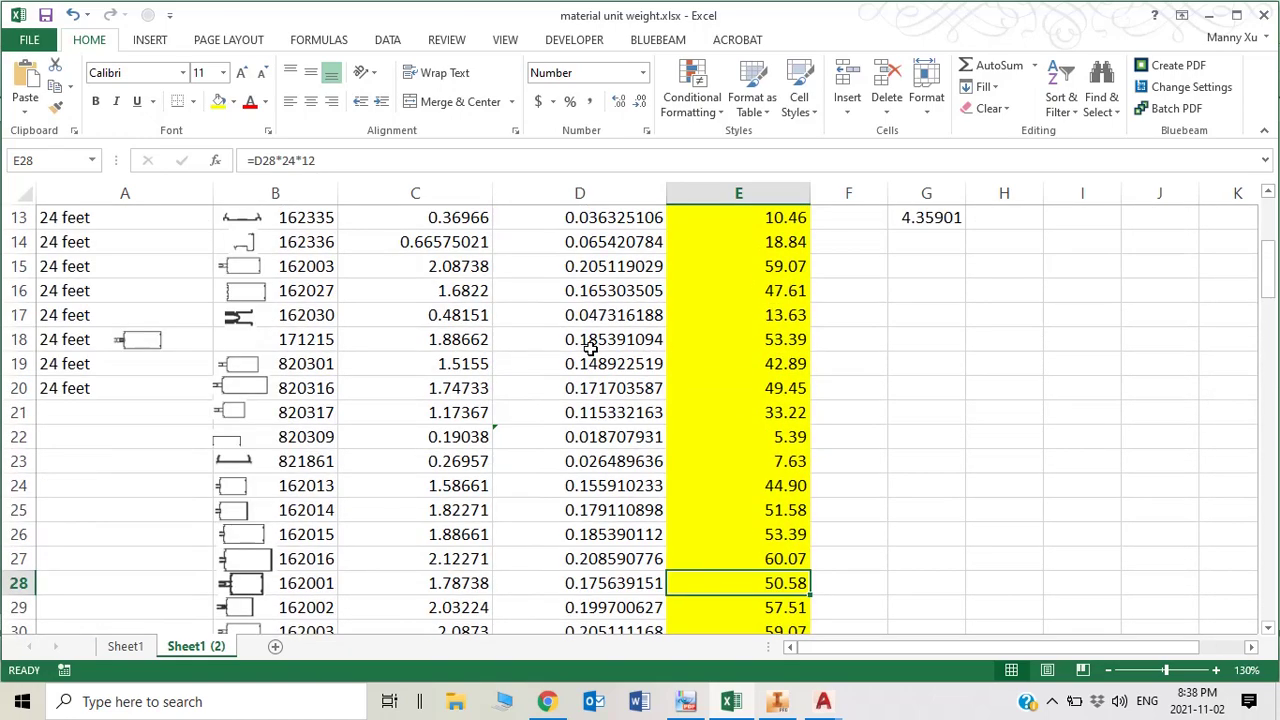
pyautogui.scroll(3, 590, 345)
pyautogui.scroll(-13, 590, 348)
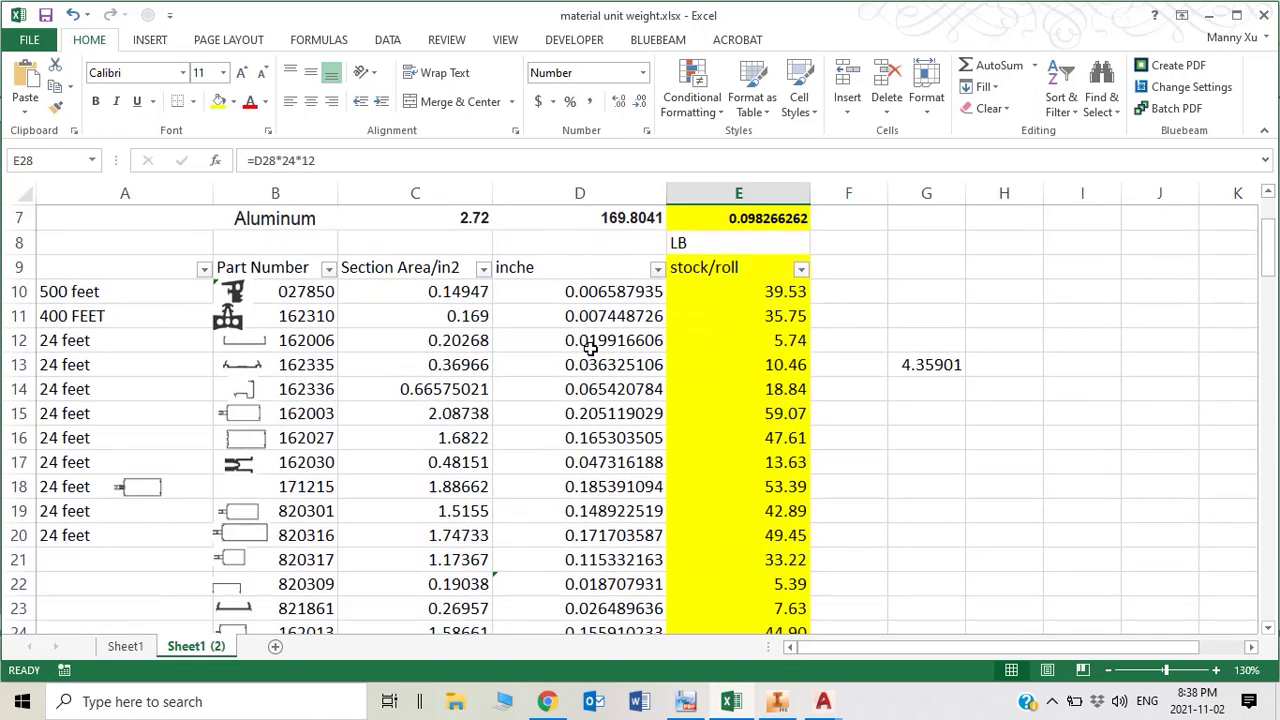
pyautogui.scroll(-10, 590, 348)
pyautogui.scroll(-1, 590, 348)
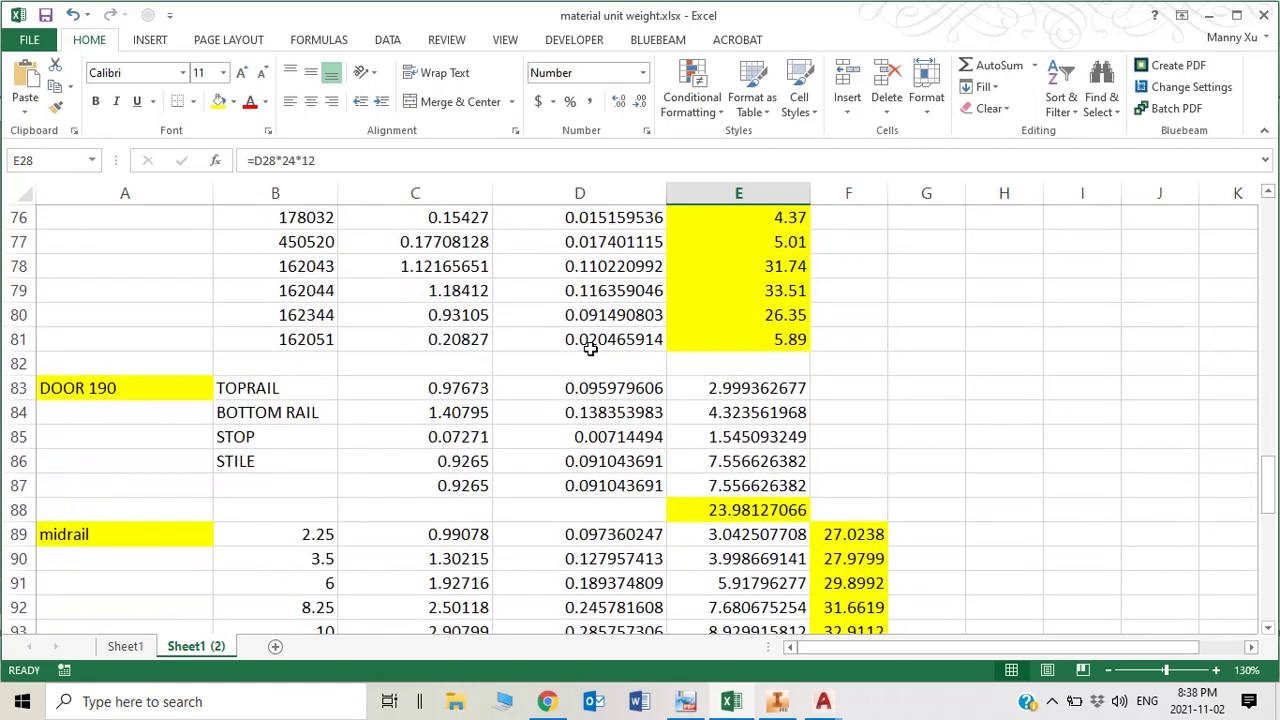
pyautogui.scroll(-11, 590, 348)
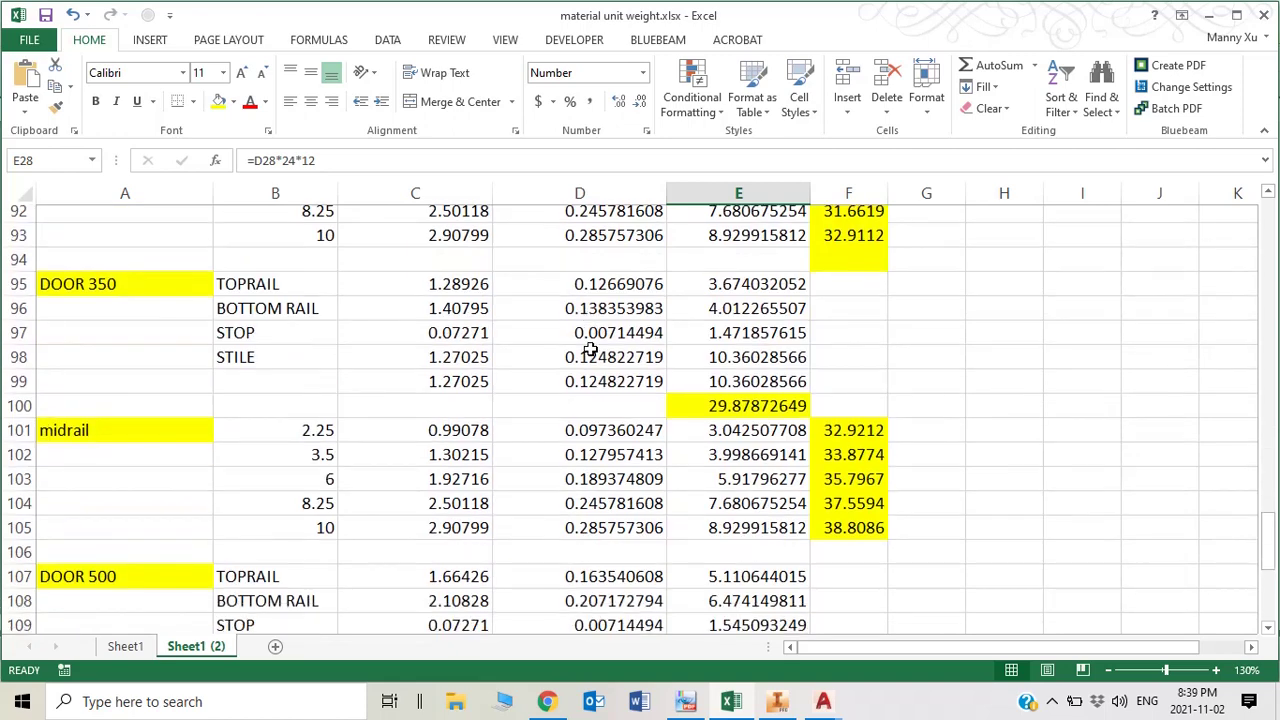
pyautogui.scroll(-1, 590, 348)
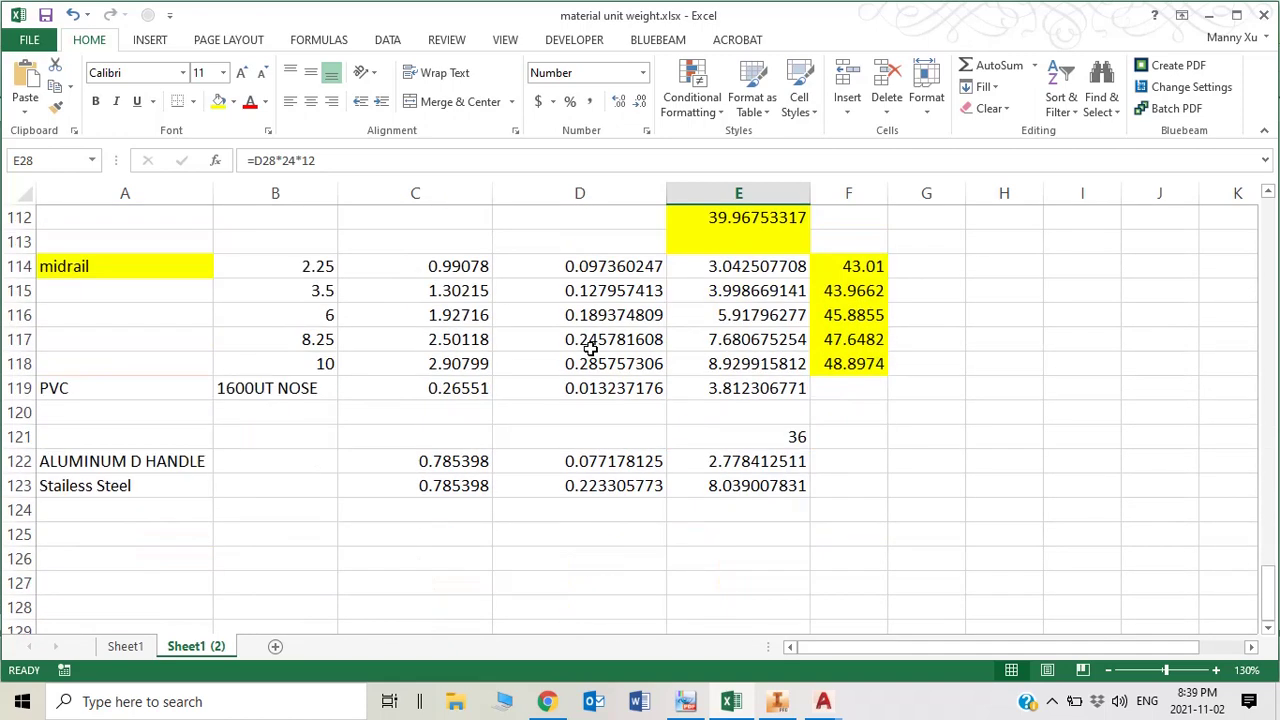
pyautogui.click(226, 394)
pyautogui.click(600, 400)
pyautogui.click(315, 392)
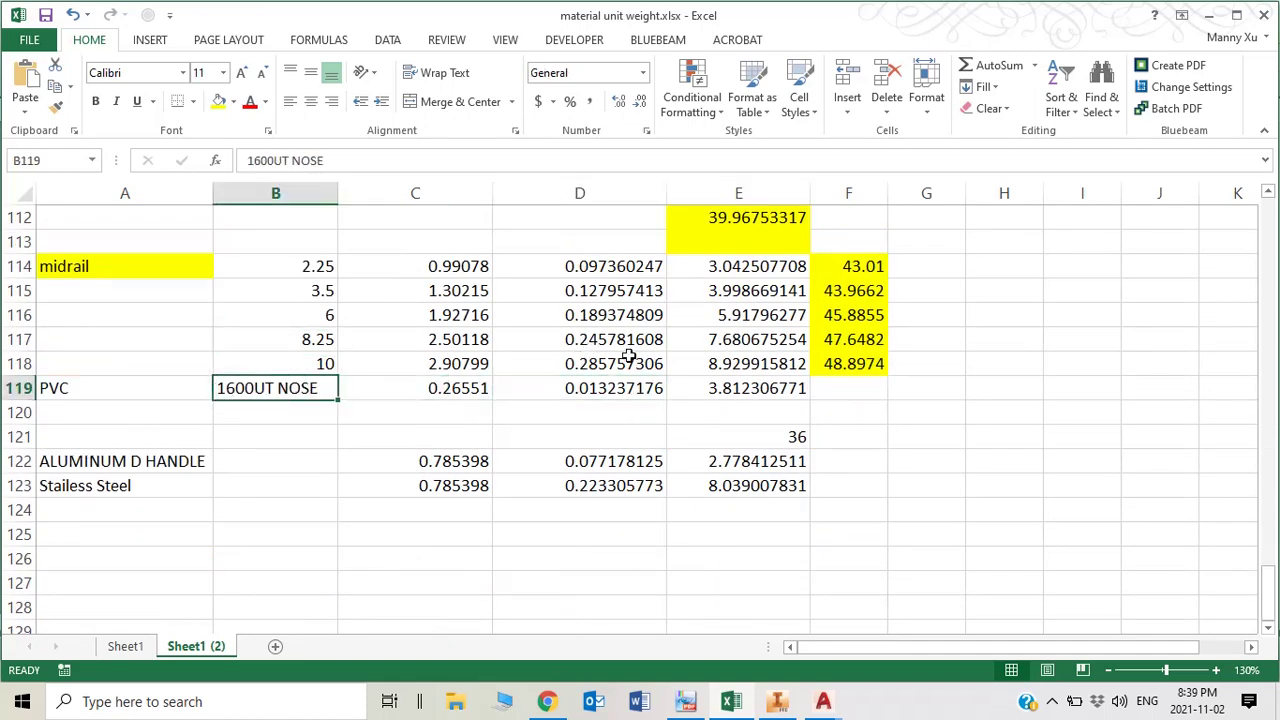
pyautogui.click(770, 396)
pyautogui.scroll(14, 776, 402)
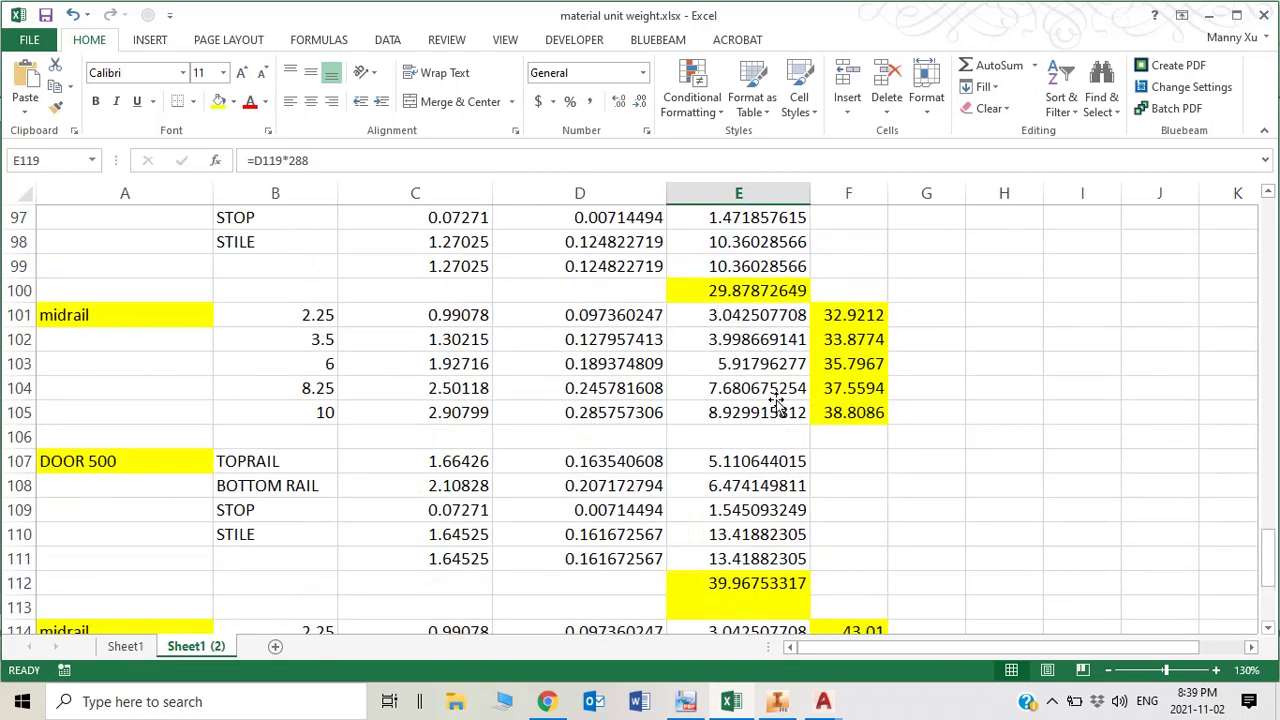
pyautogui.scroll(2, 776, 402)
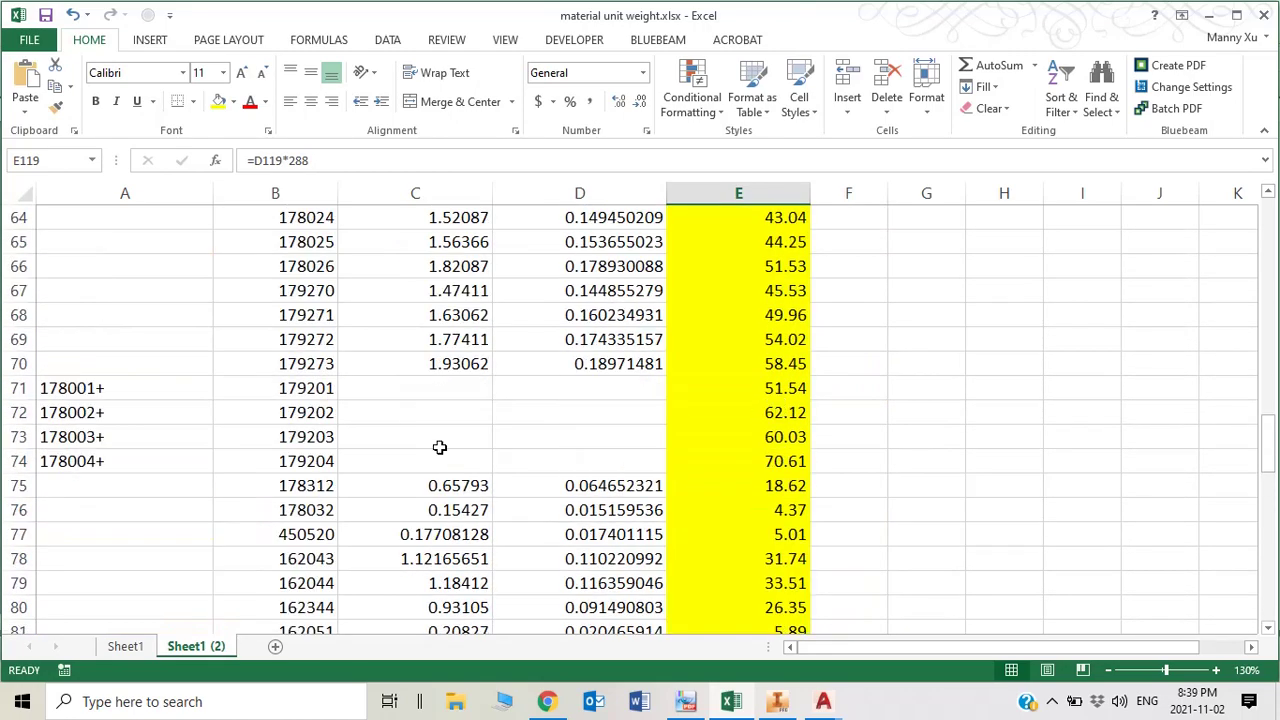
pyautogui.click(783, 392)
pyautogui.doubleClick(783, 392)
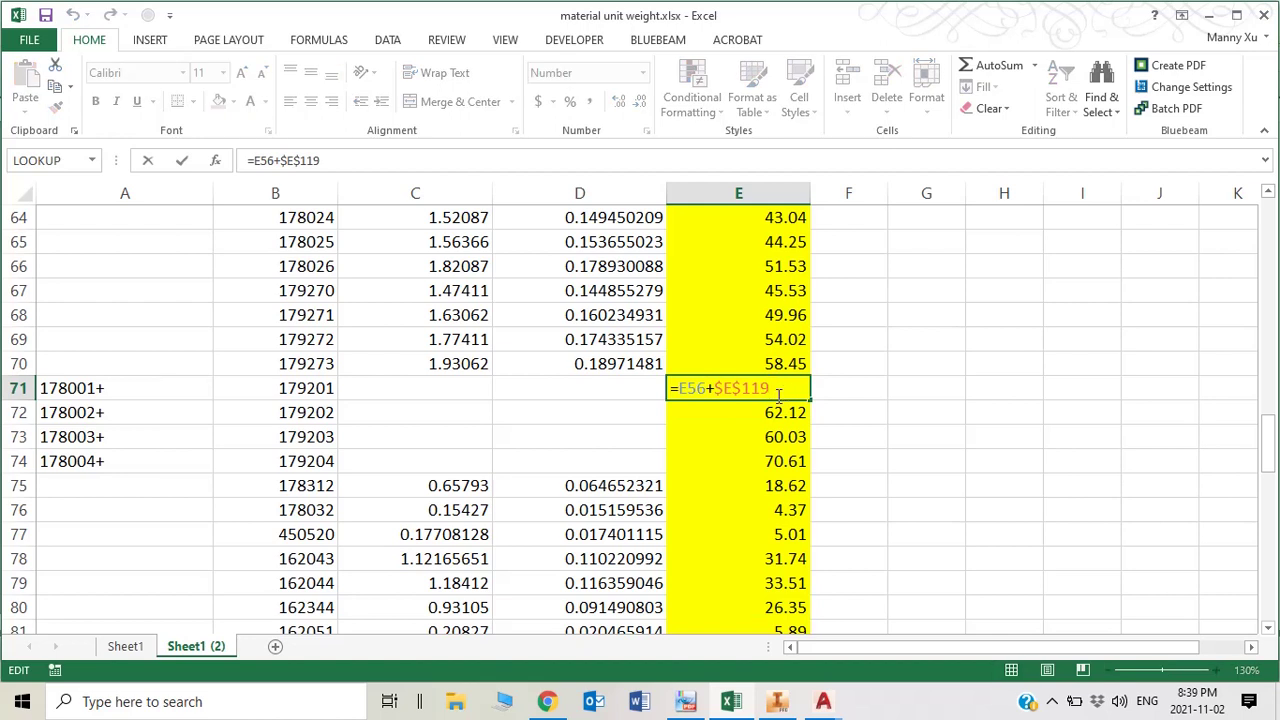
pyautogui.press('Escape')
pyautogui.click(862, 435)
pyautogui.scroll(-2, 538, 372)
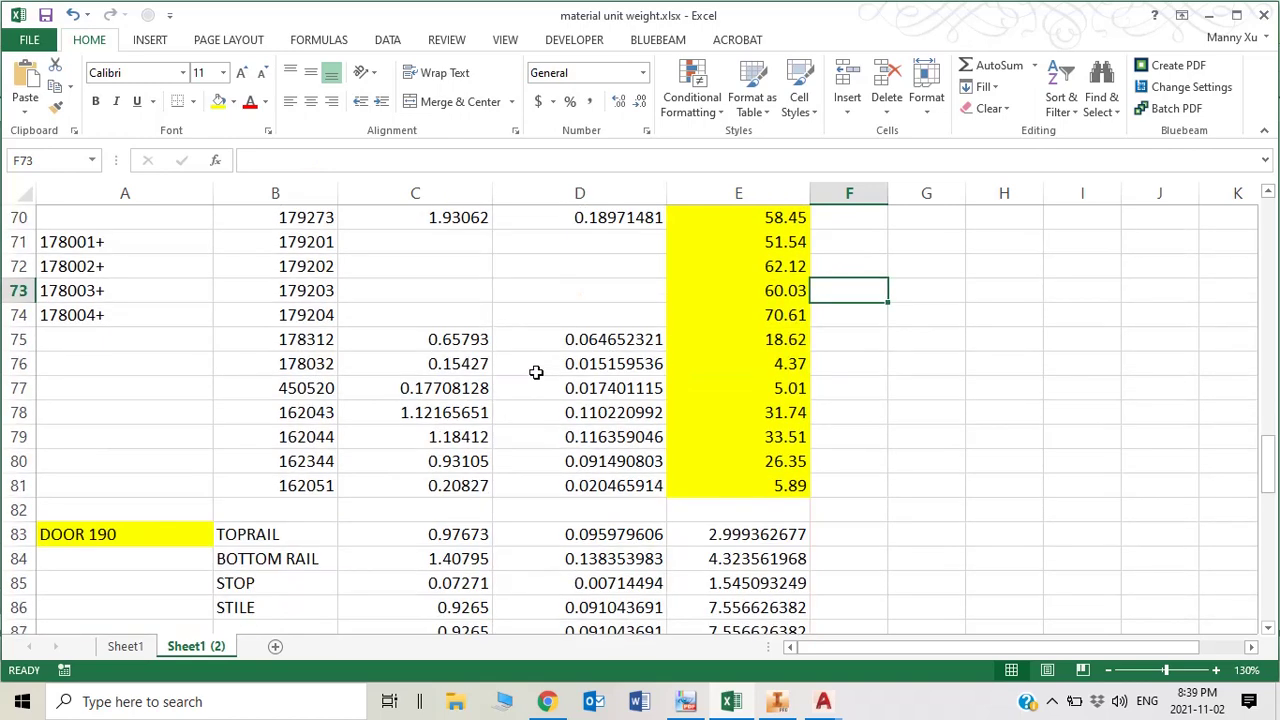
pyautogui.scroll(-3, 536, 372)
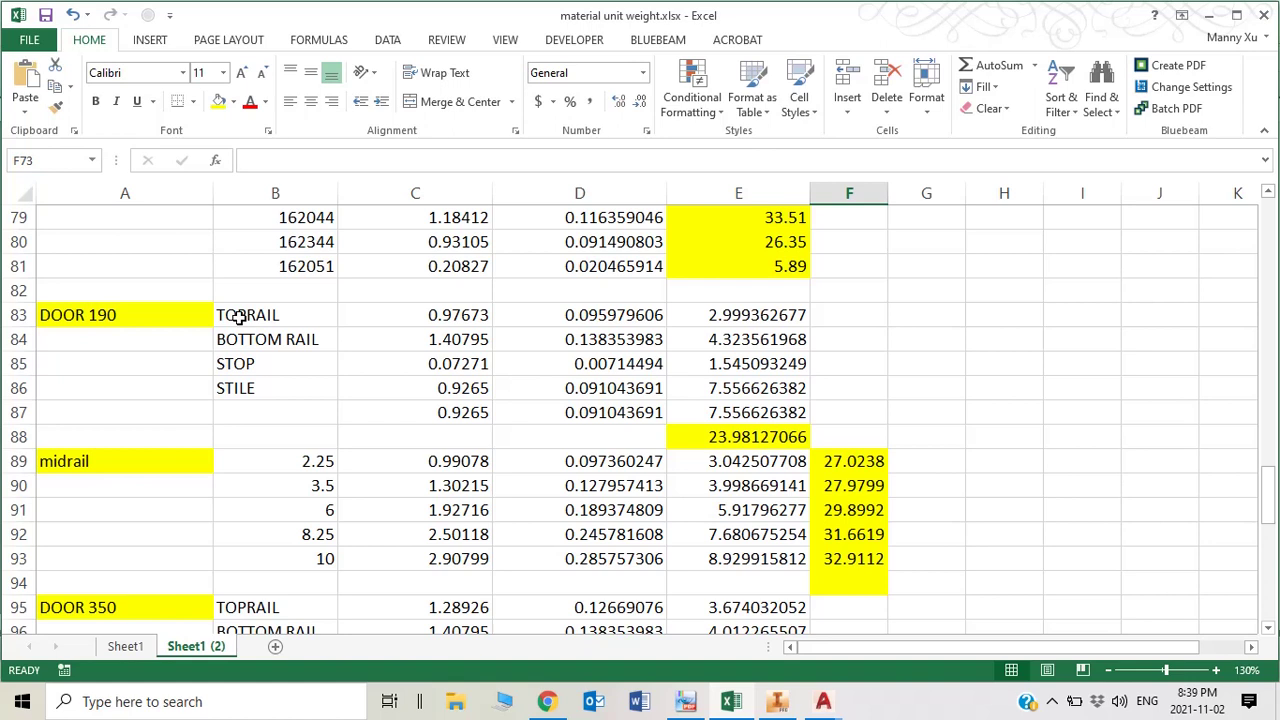
pyautogui.click(116, 313)
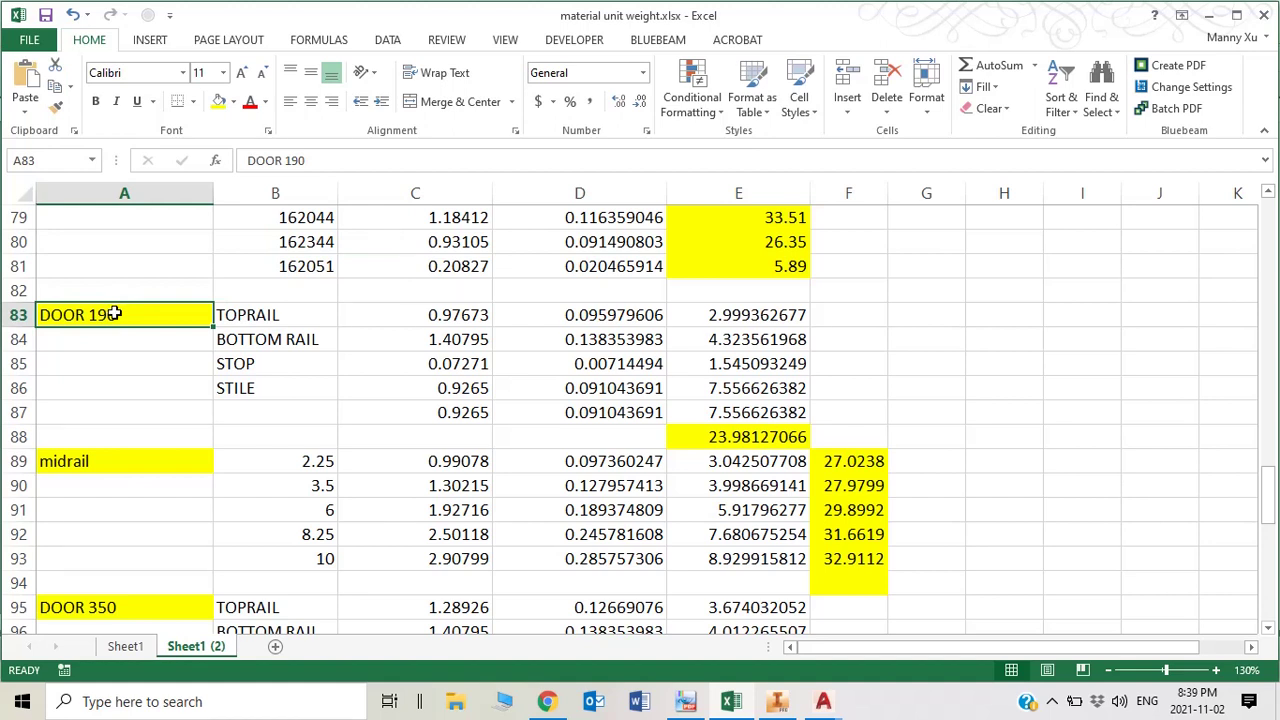
pyautogui.click(350, 334)
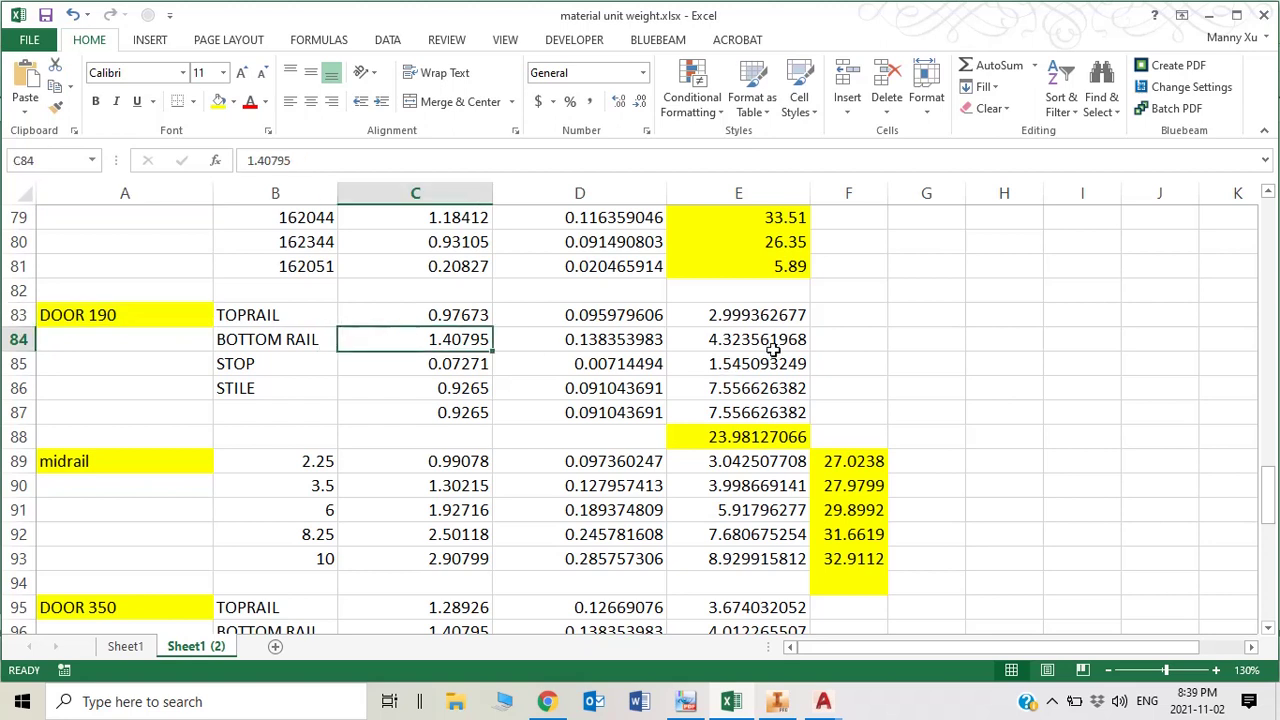
pyautogui.click(255, 313)
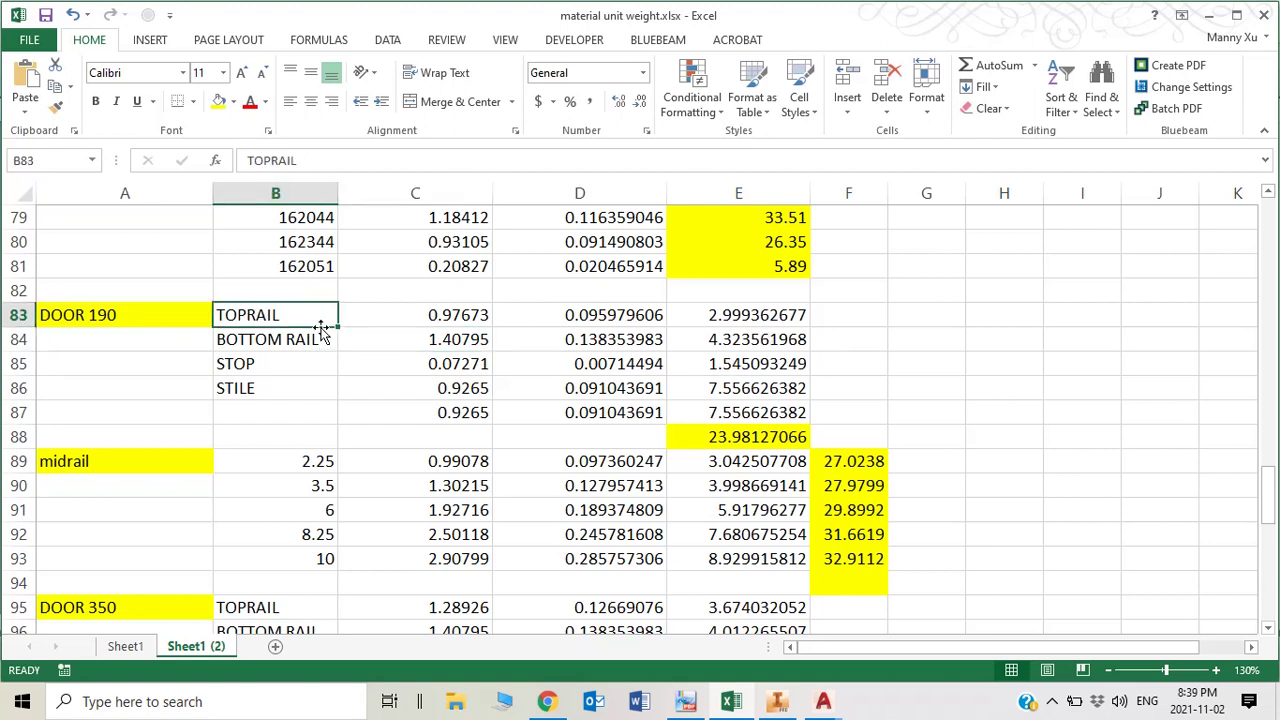
pyautogui.click(251, 338)
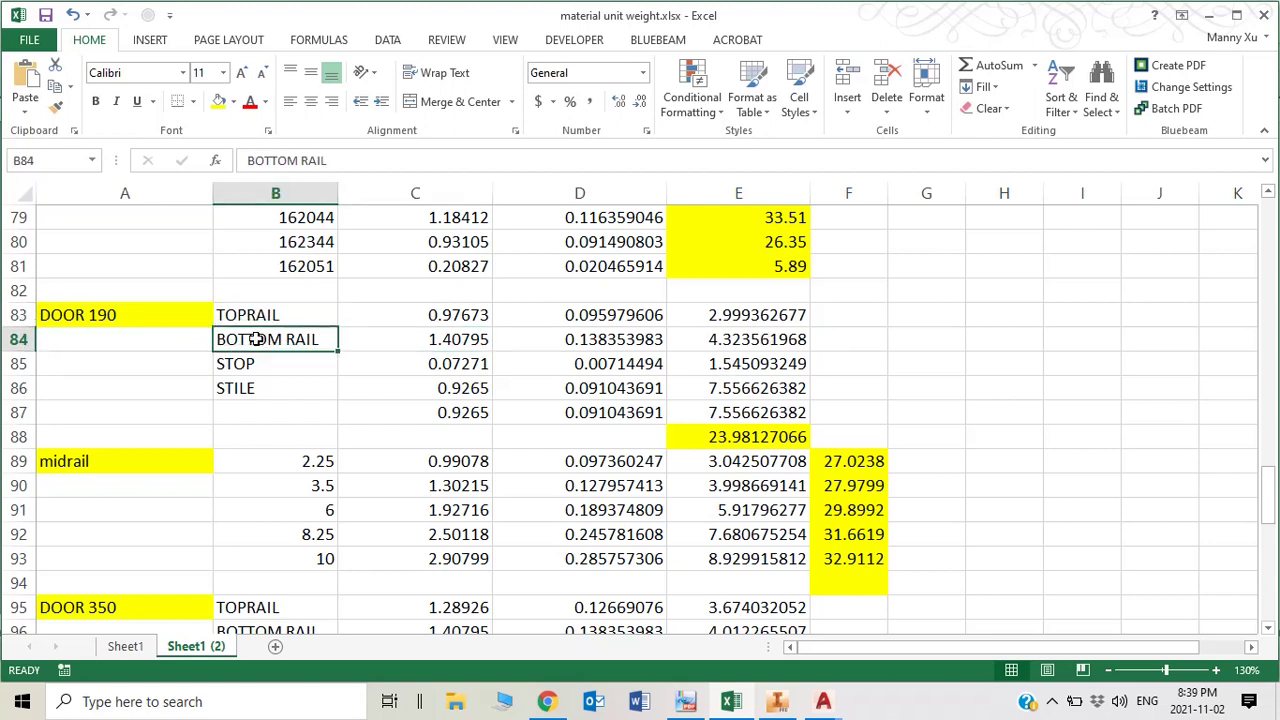
pyautogui.click(262, 387)
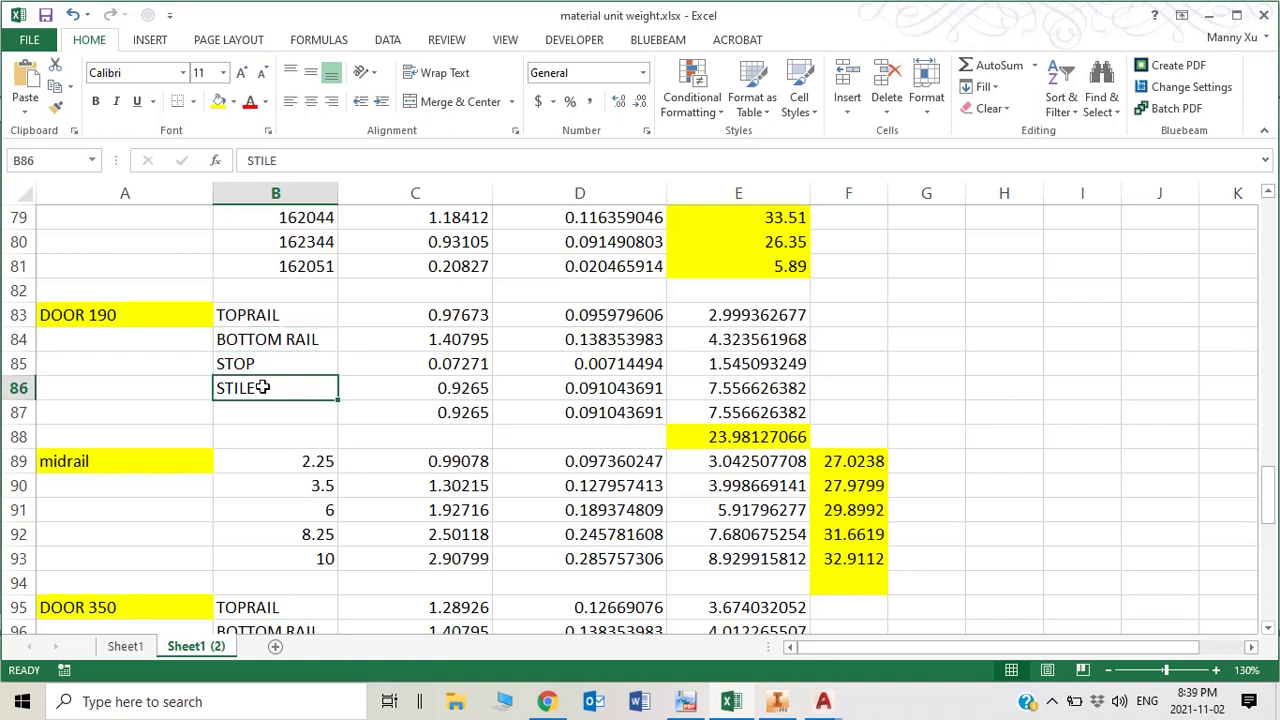
pyautogui.click(273, 365)
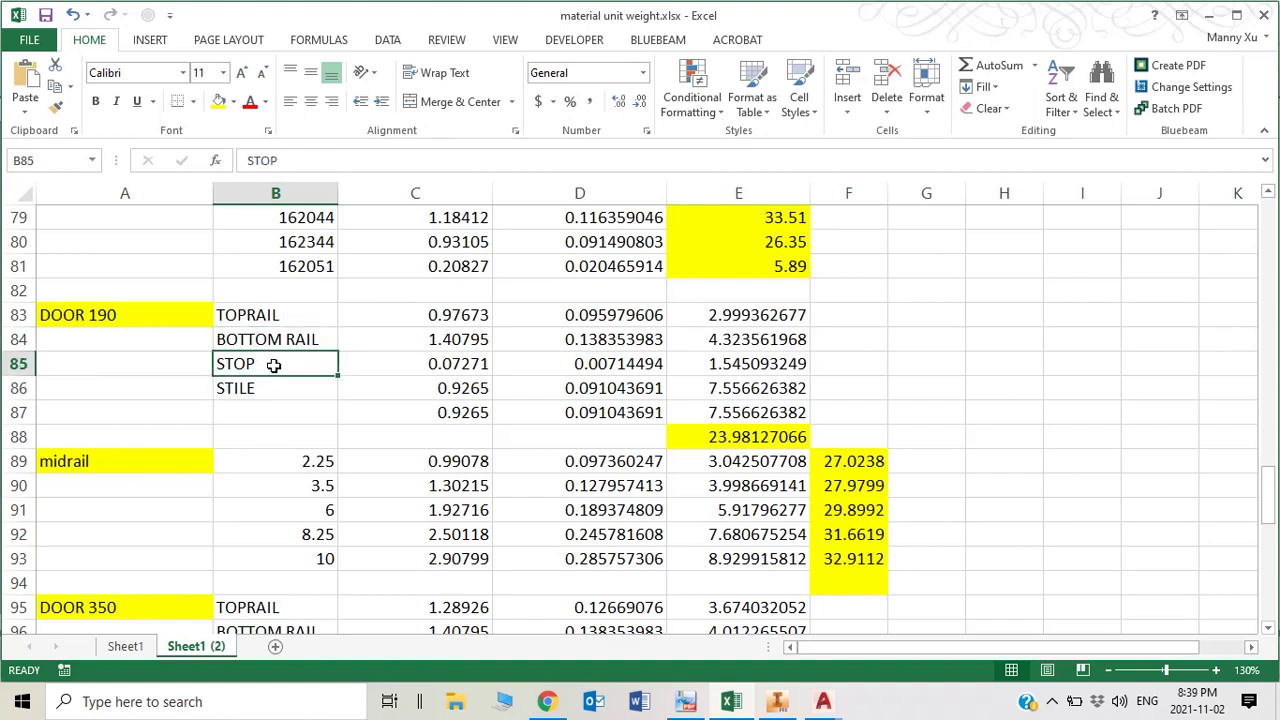
pyautogui.click(445, 315)
pyautogui.click(732, 312)
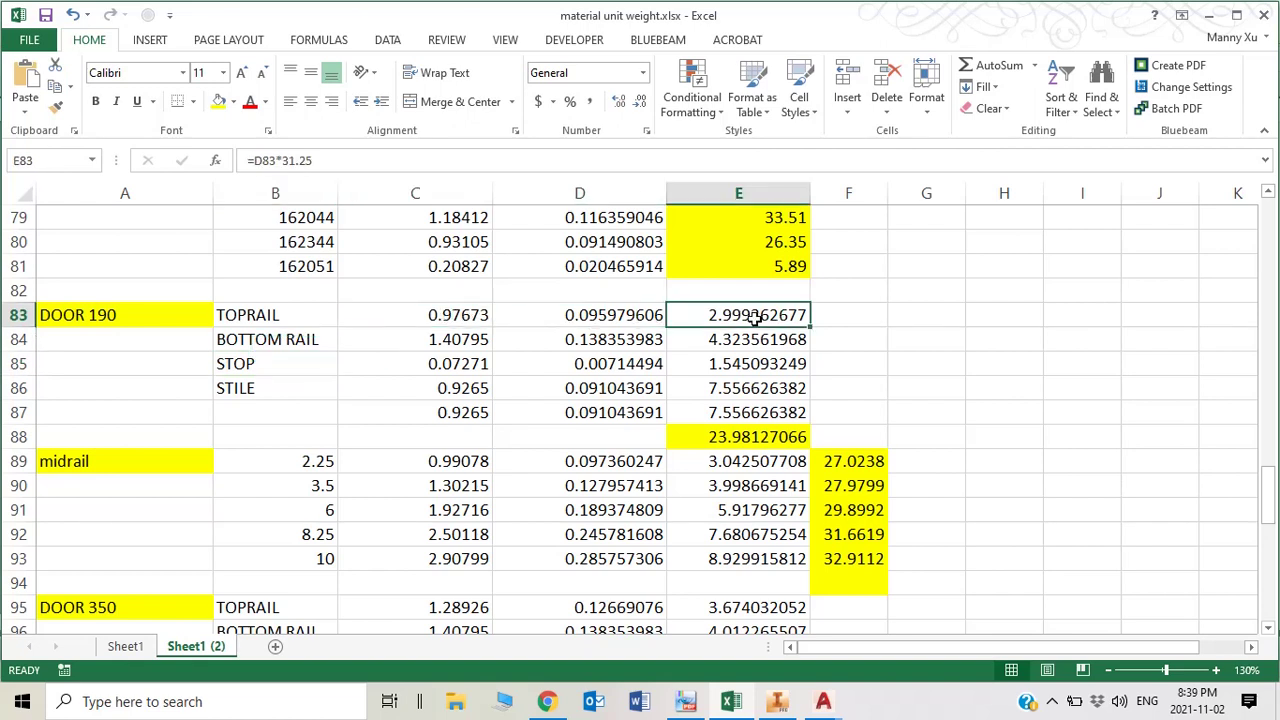
pyautogui.click(747, 440)
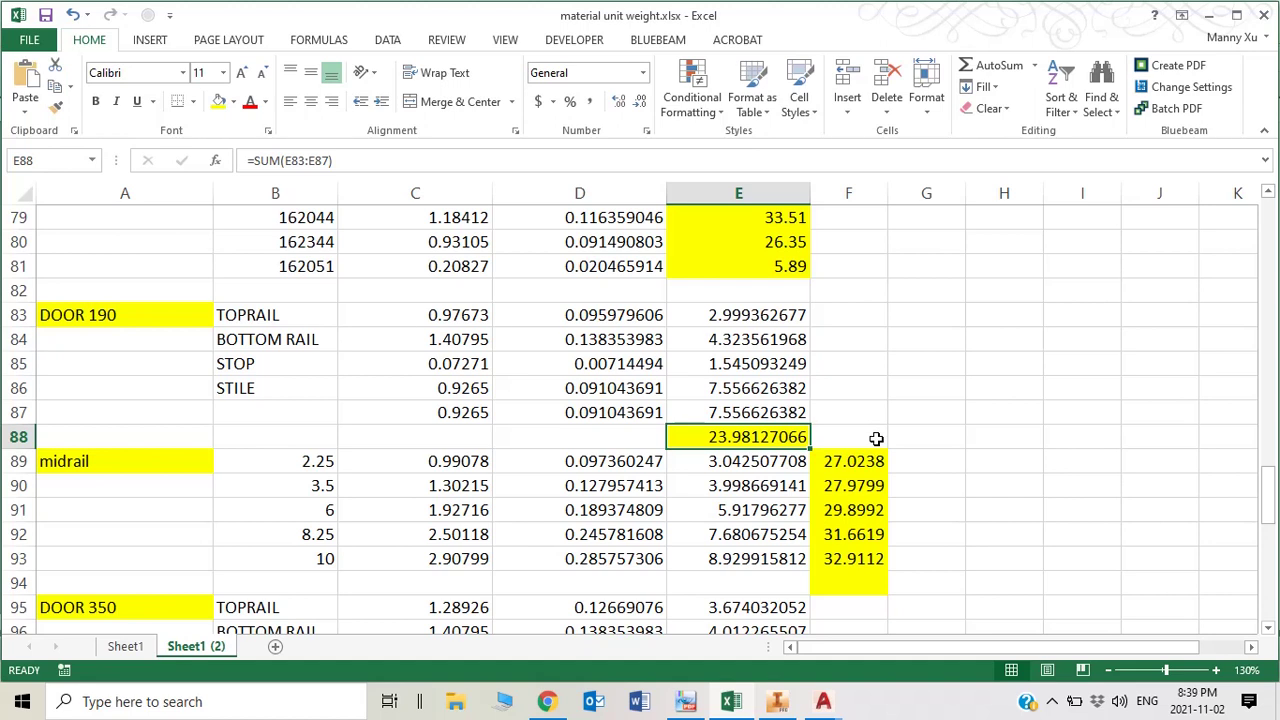
pyautogui.scroll(-2, 866, 440)
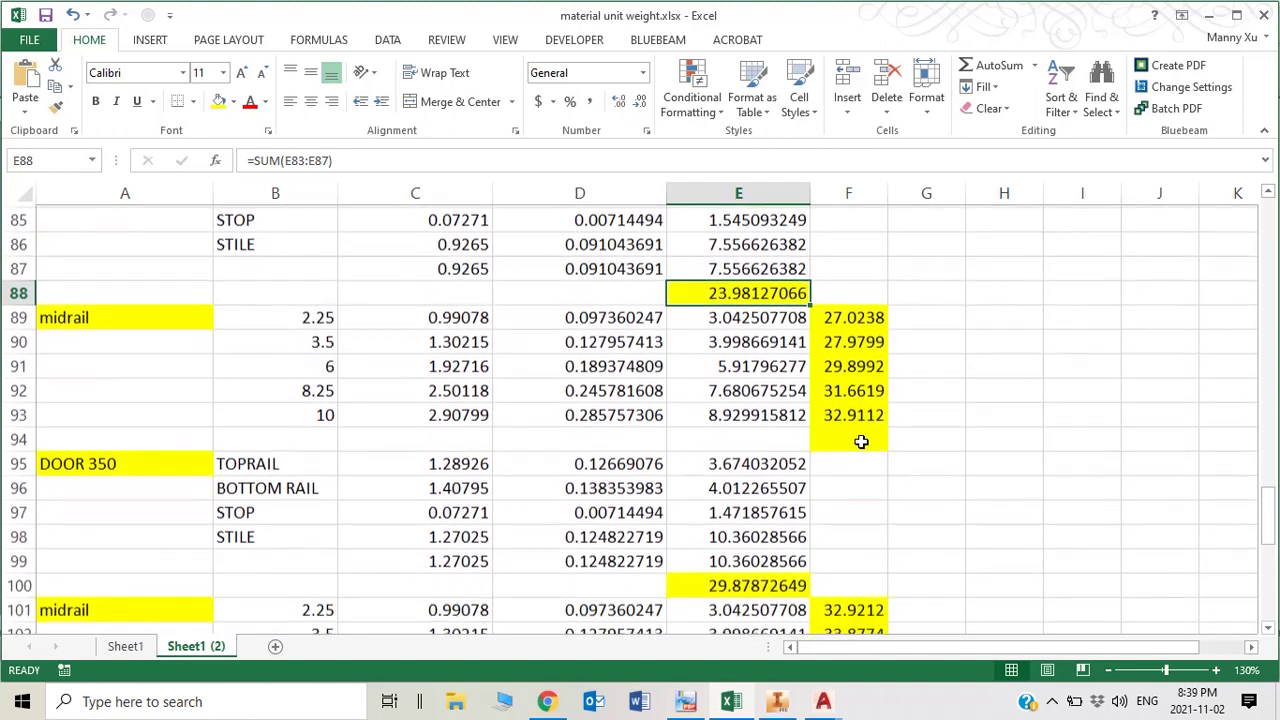
pyautogui.click(141, 466)
pyautogui.scroll(-2, 778, 510)
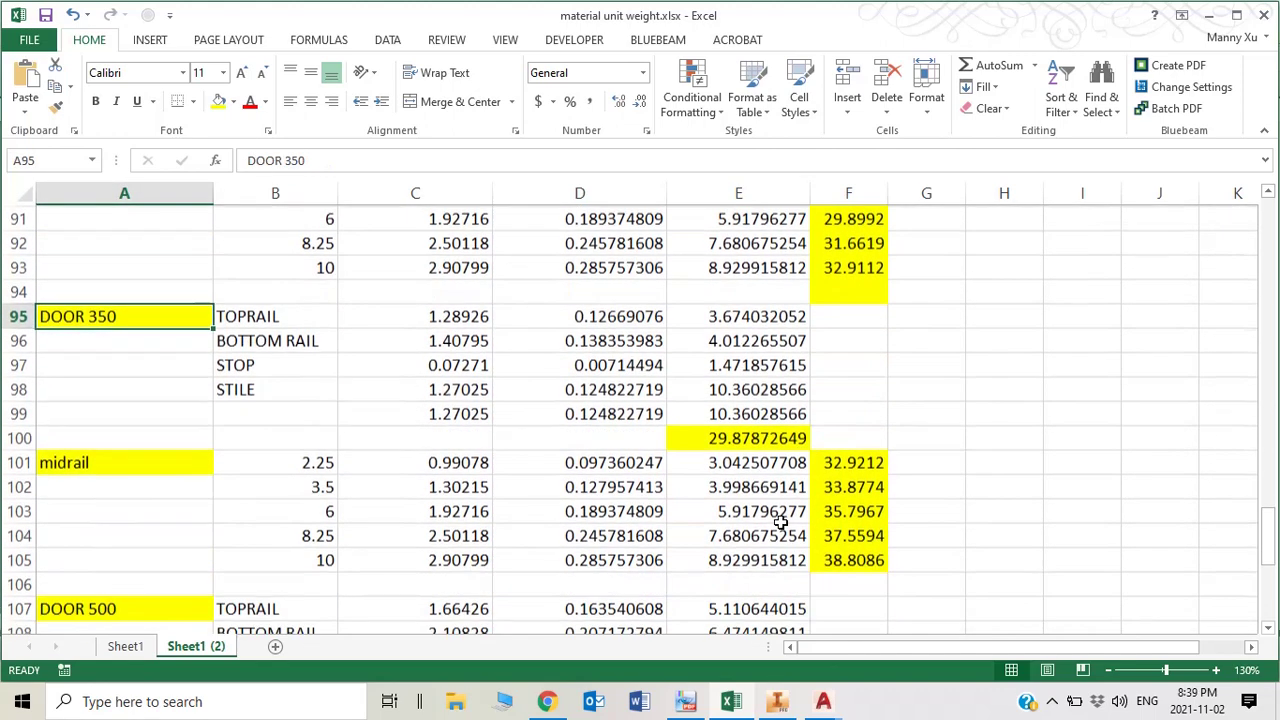
pyautogui.click(736, 441)
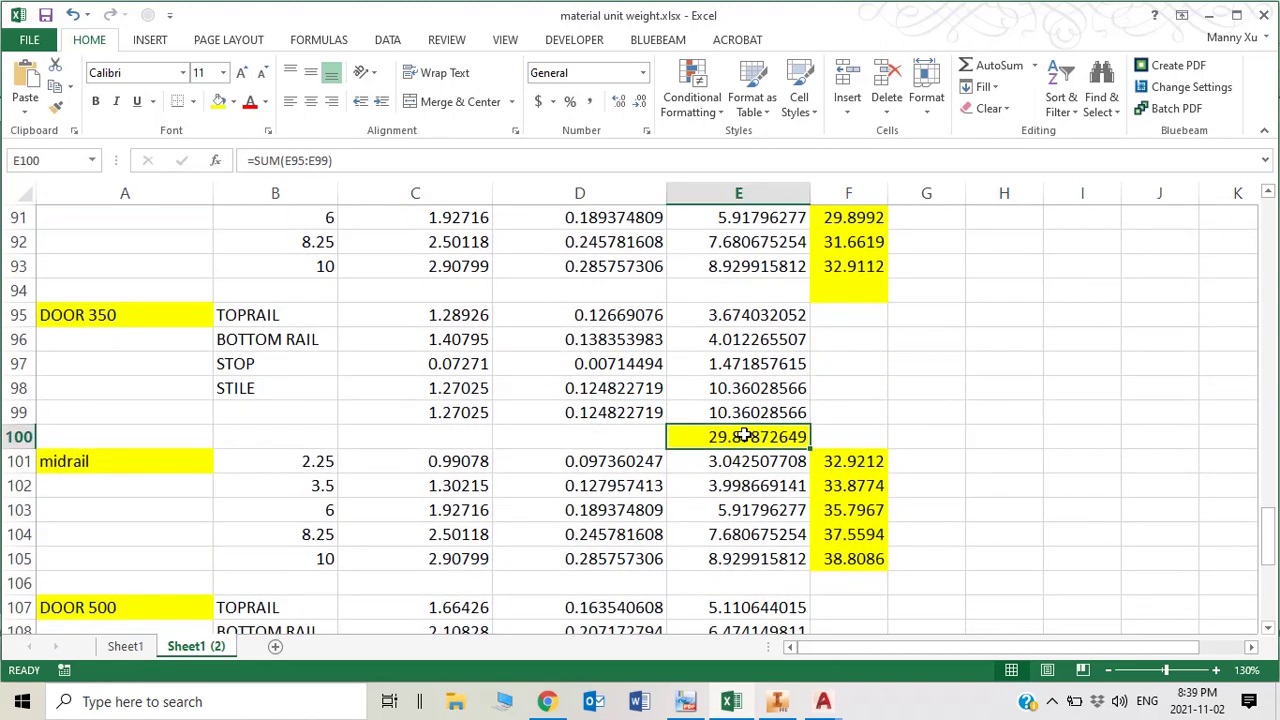
pyautogui.scroll(-2, 745, 436)
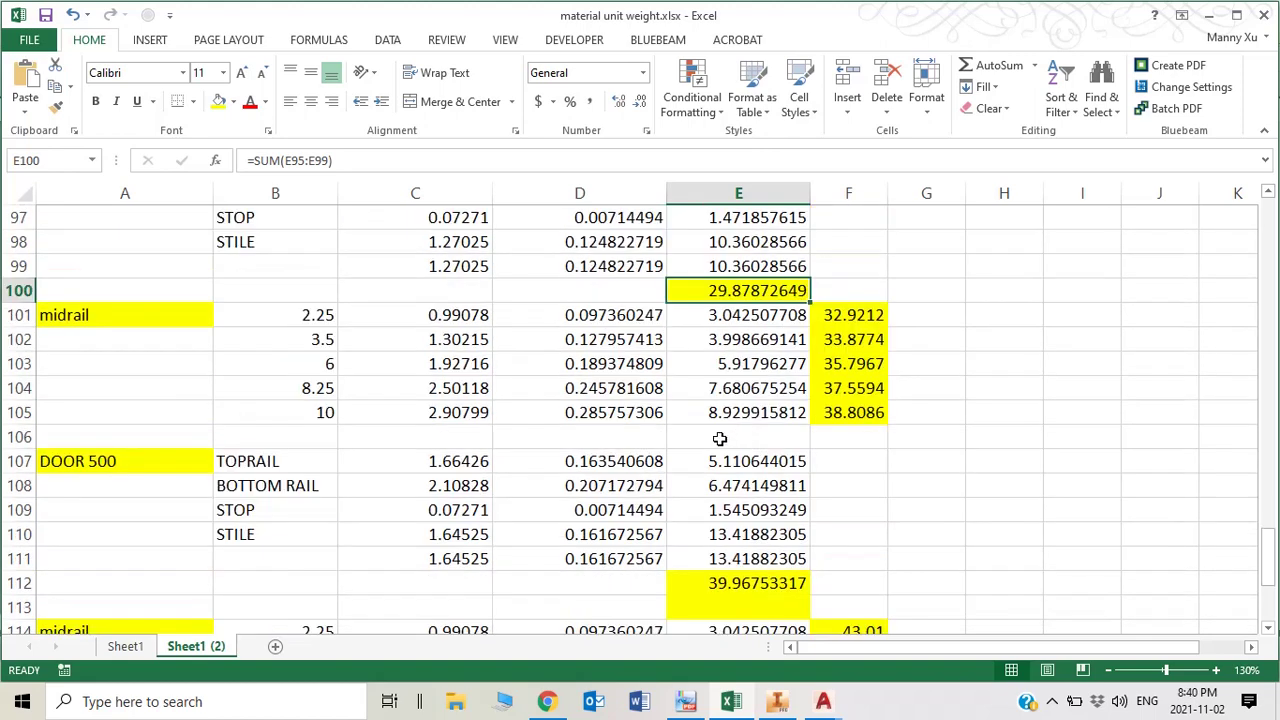
pyautogui.click(123, 463)
pyautogui.scroll(-2, 790, 480)
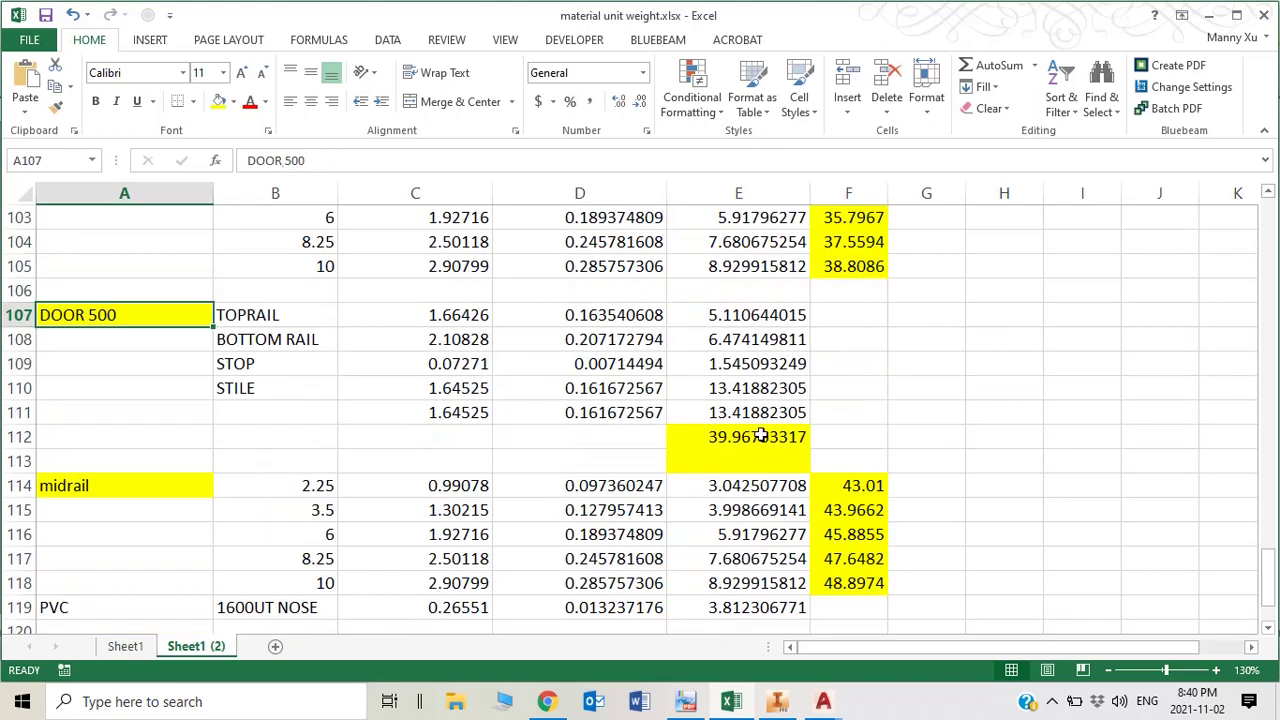
pyautogui.click(735, 354)
pyautogui.scroll(4, 758, 400)
pyautogui.scroll(1, 760, 436)
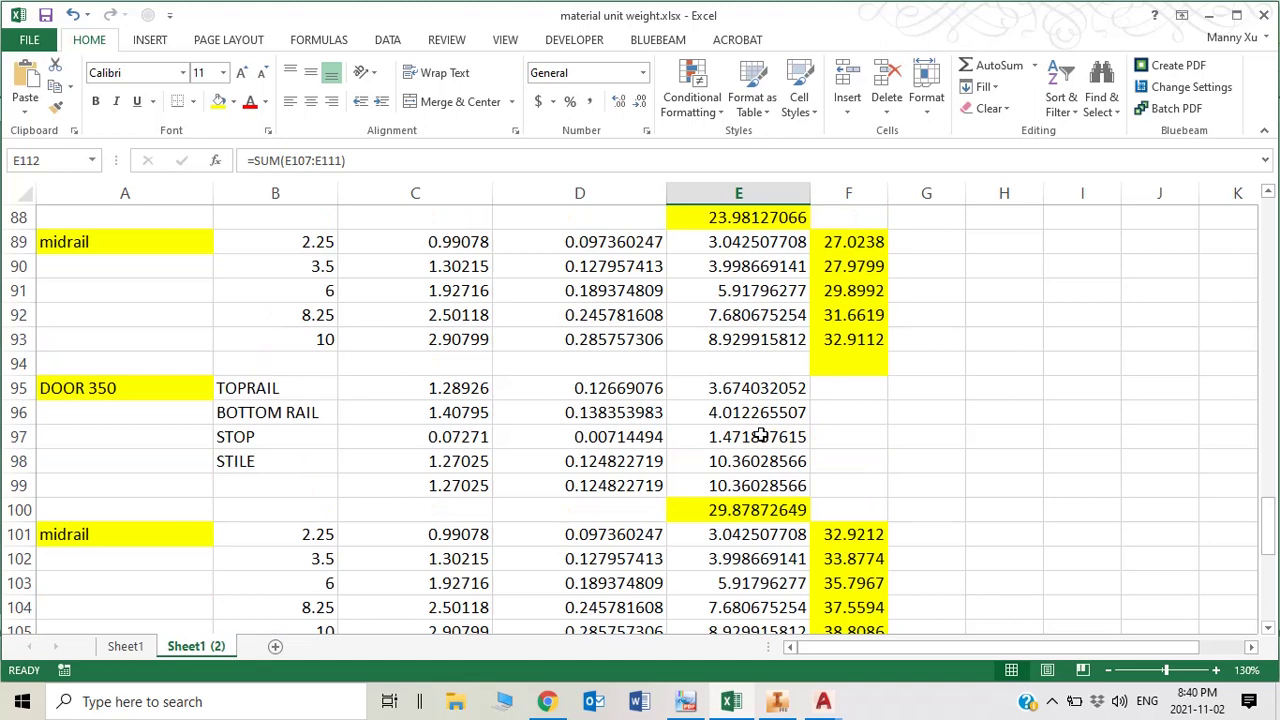
pyautogui.scroll(1, 760, 436)
pyautogui.click(131, 336)
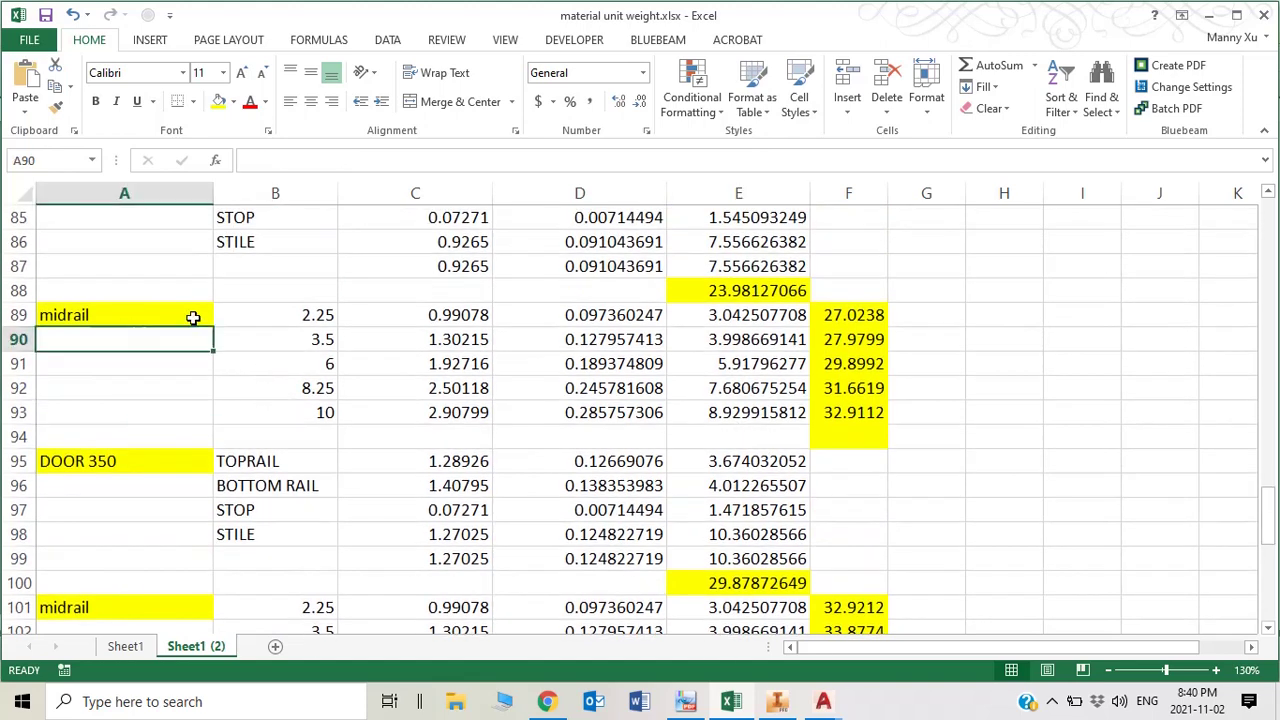
pyautogui.click(846, 322)
pyautogui.click(745, 320)
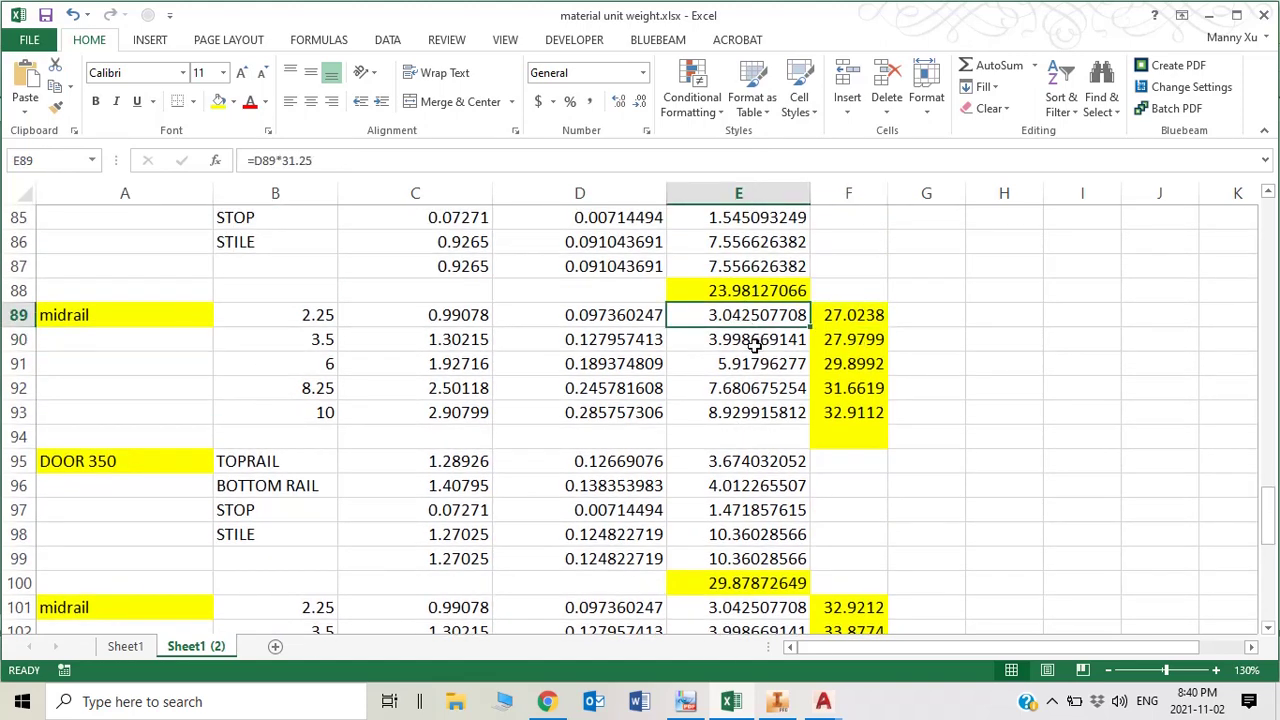
pyautogui.click(851, 316)
pyautogui.scroll(1, 852, 316)
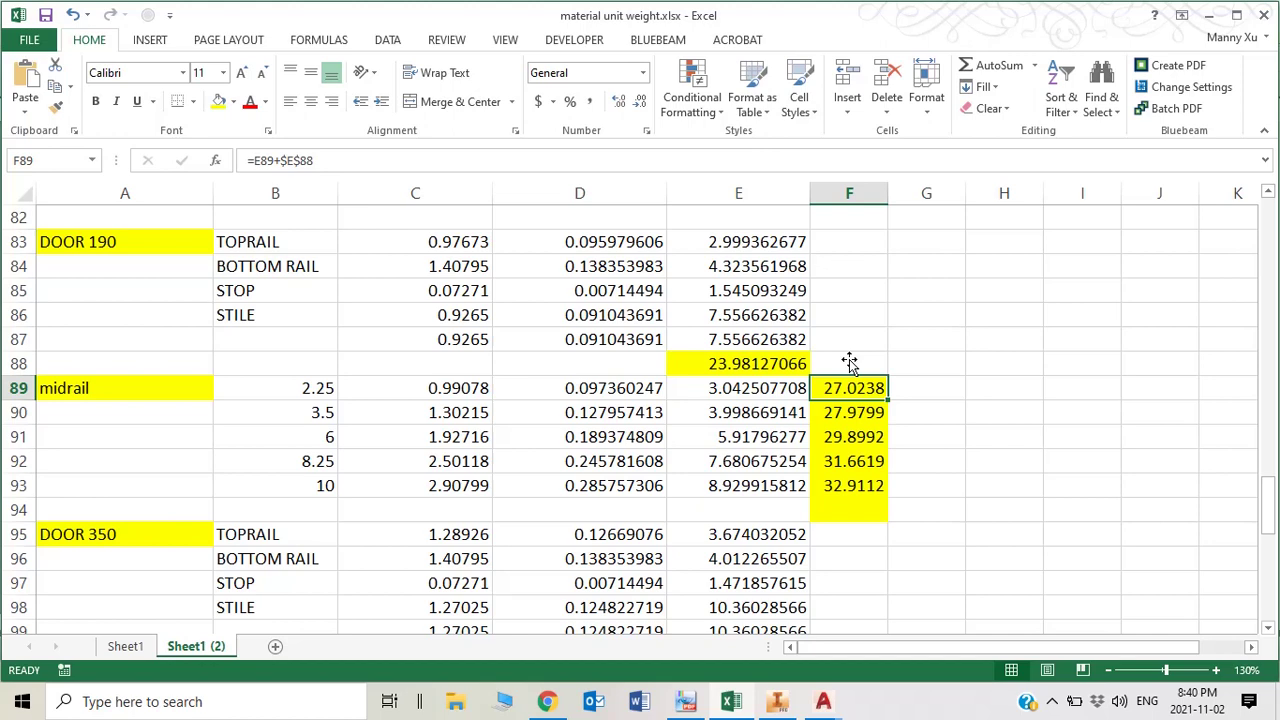
pyautogui.scroll(4, 849, 362)
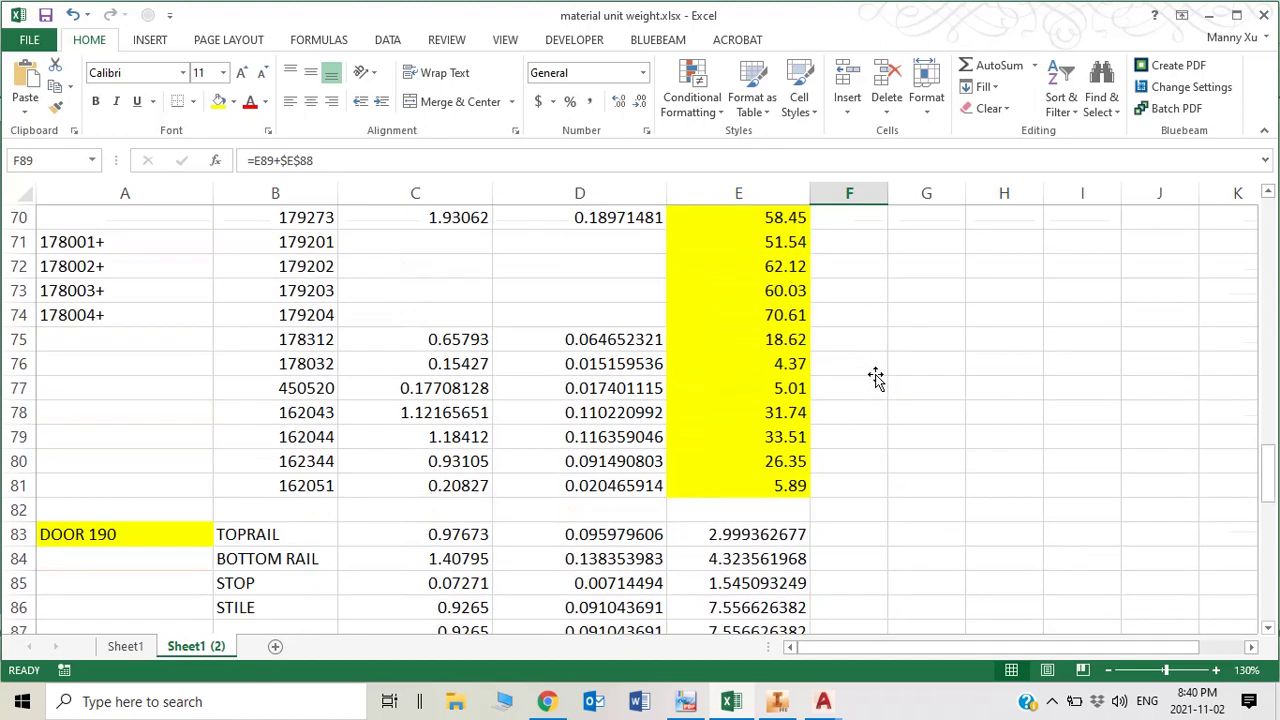